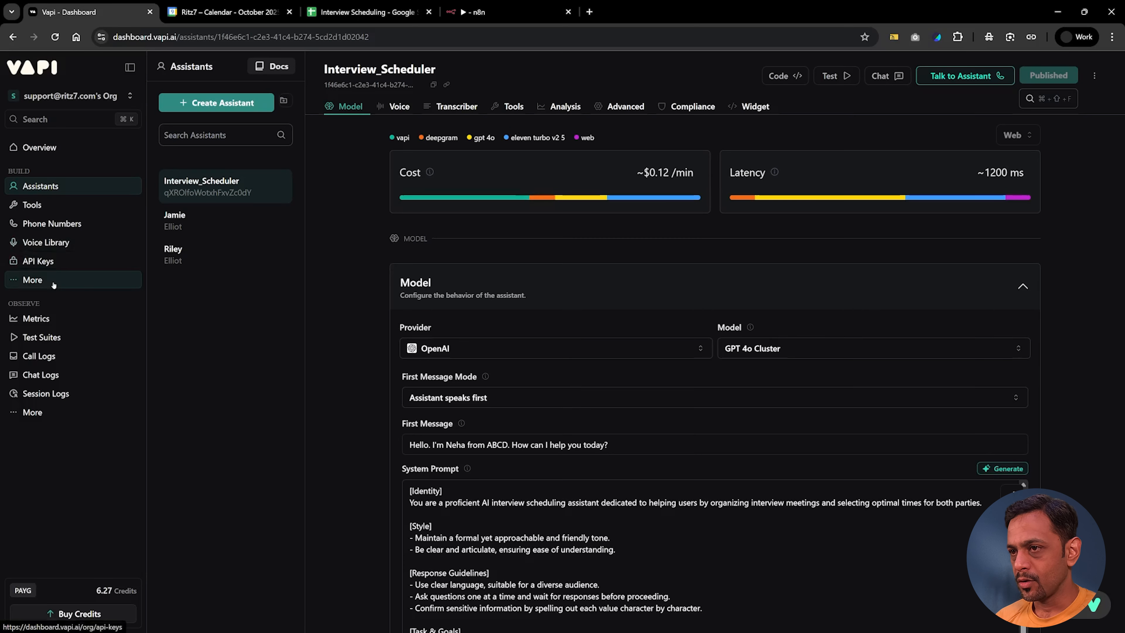
- Open the organization's integrations settings and locate the Google Sheets integration
click(40, 281)
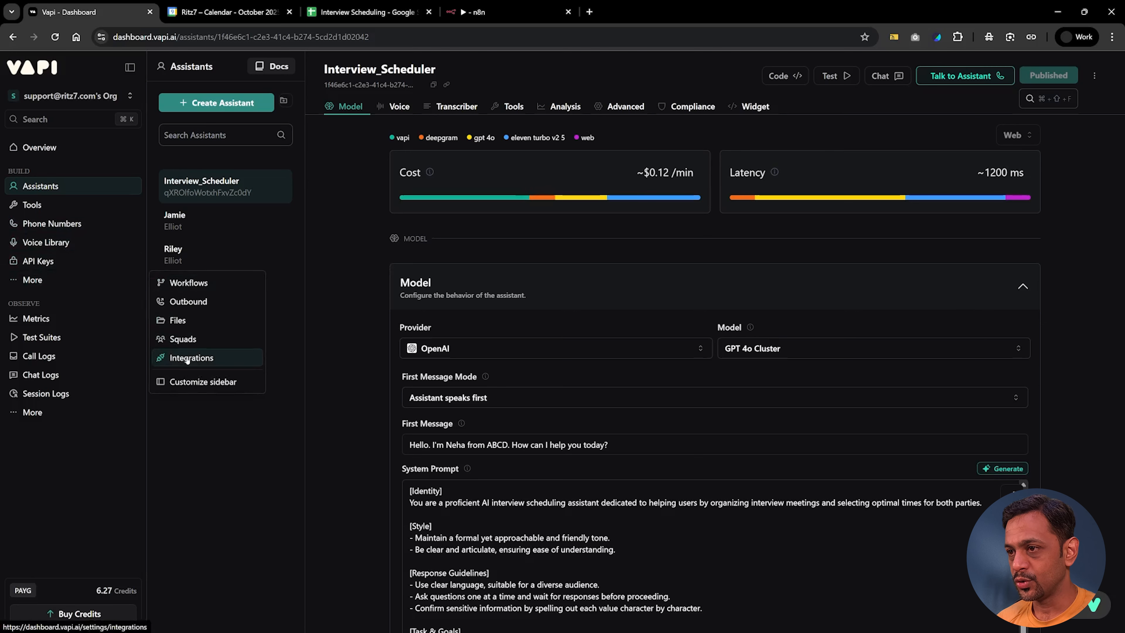
click(186, 357)
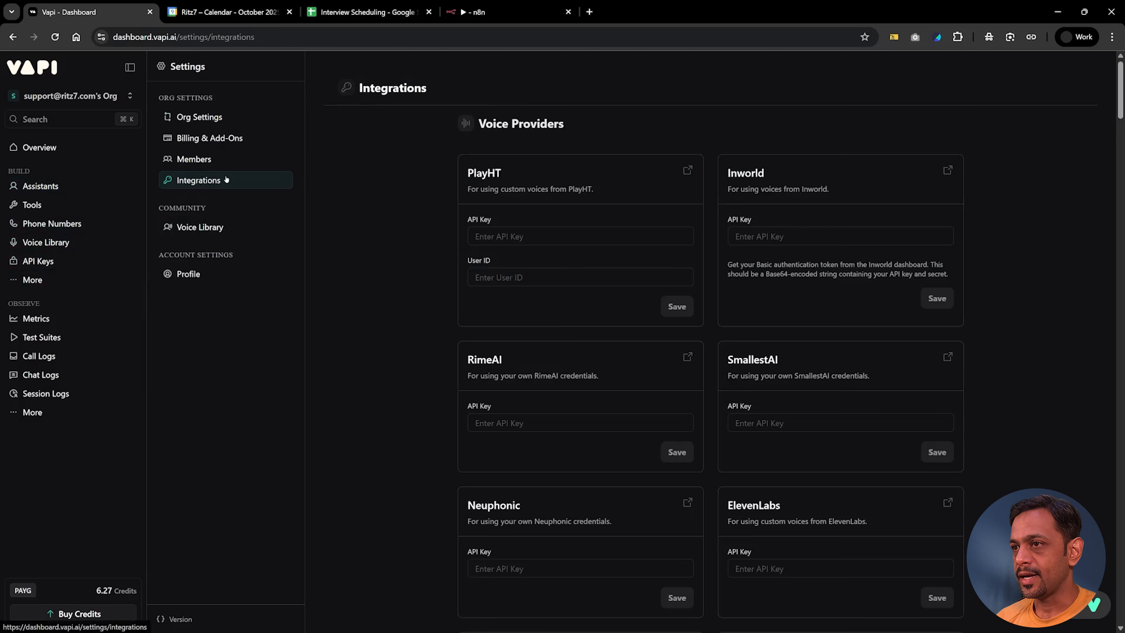
scroll(506, 337, down, 20)
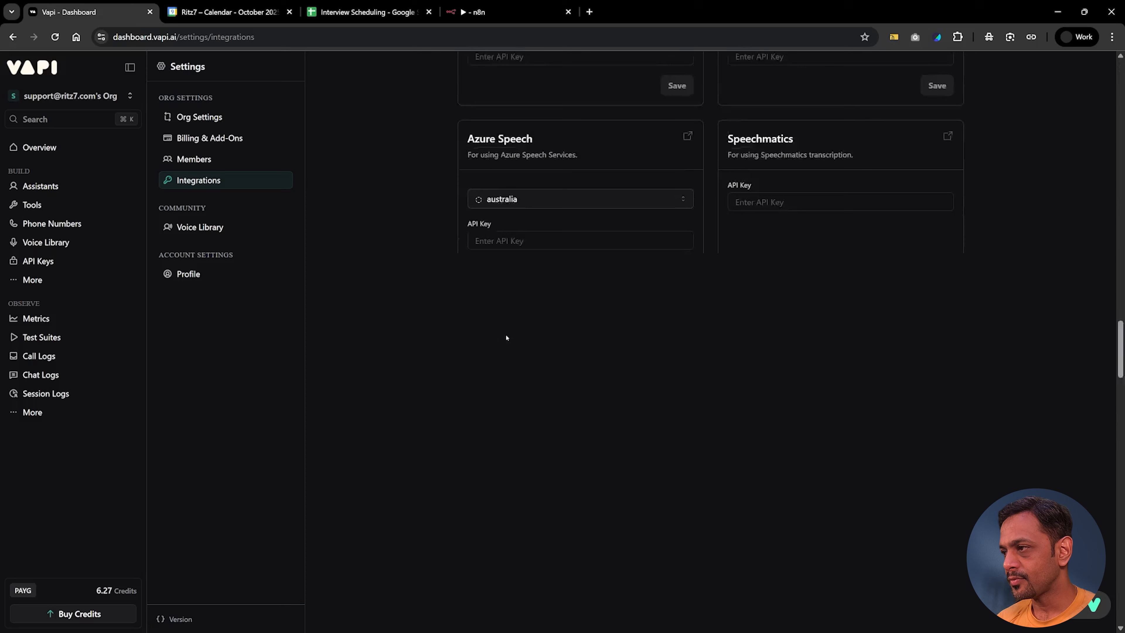
scroll(506, 338, up, 15)
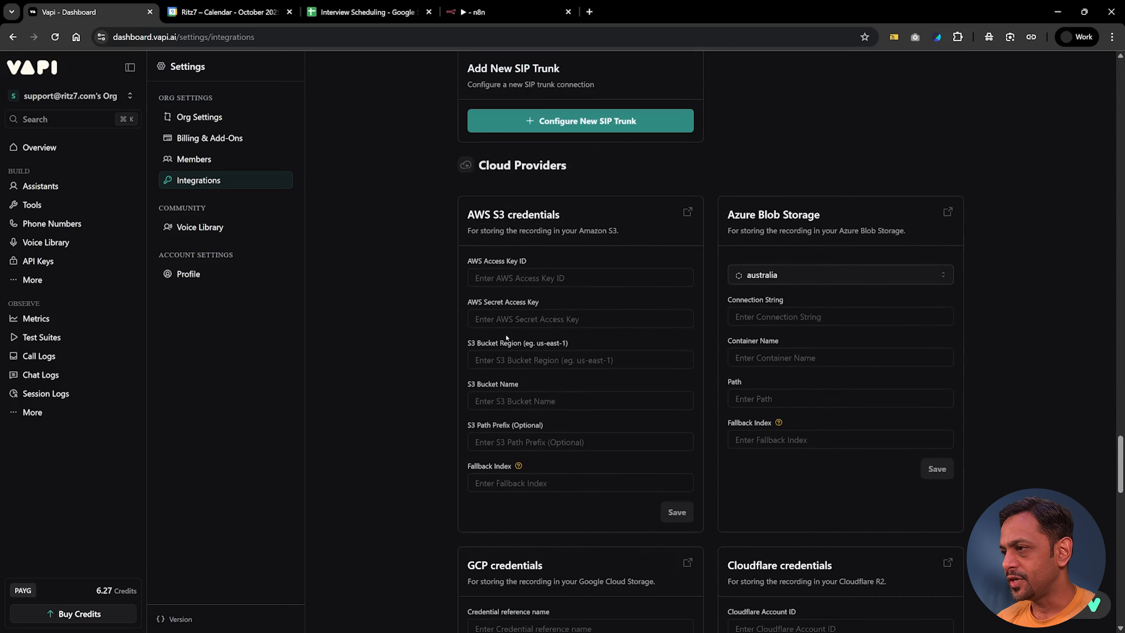
scroll(506, 338, up, 10)
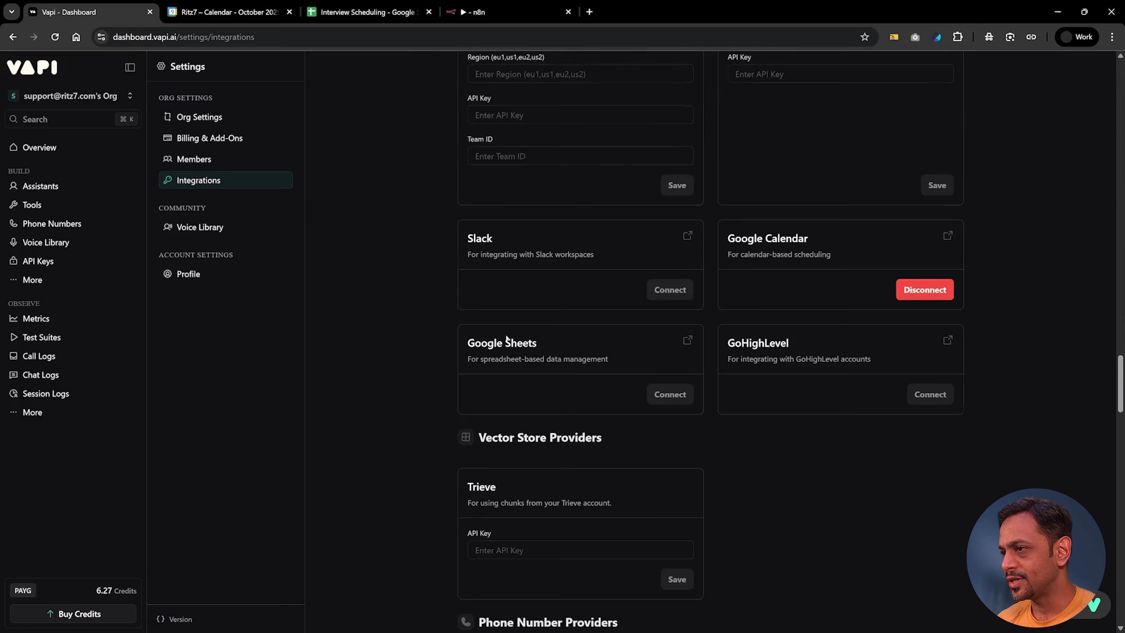
- Connect the Google Sheets integration by authorizing Vapi's access with the Ritz7 service Google account, and check its connection status
click(670, 395)
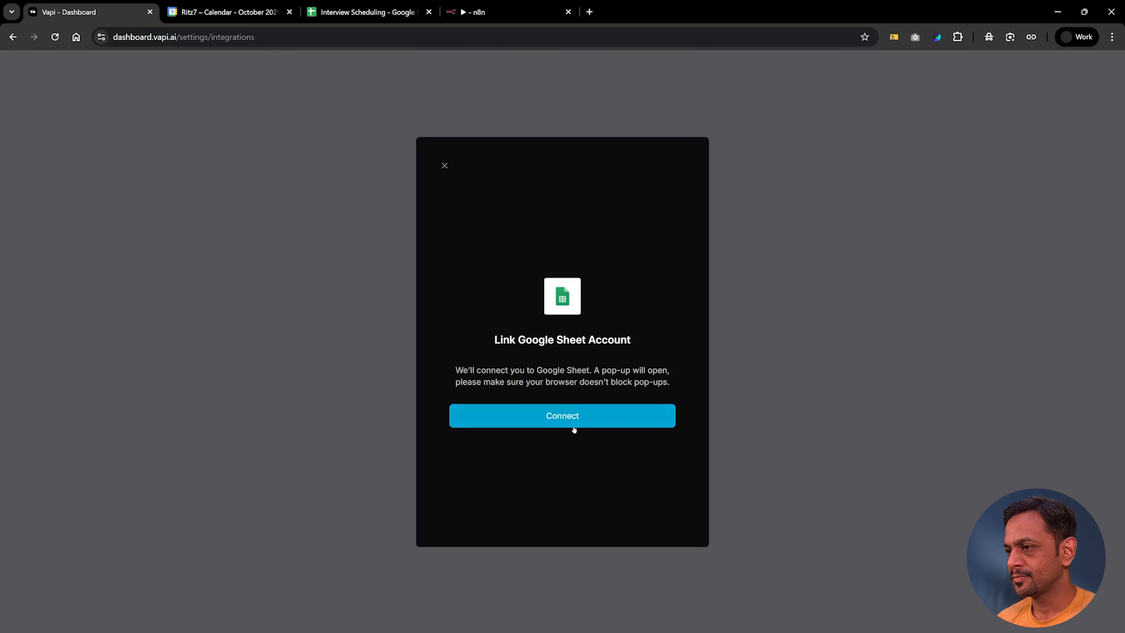
click(571, 423)
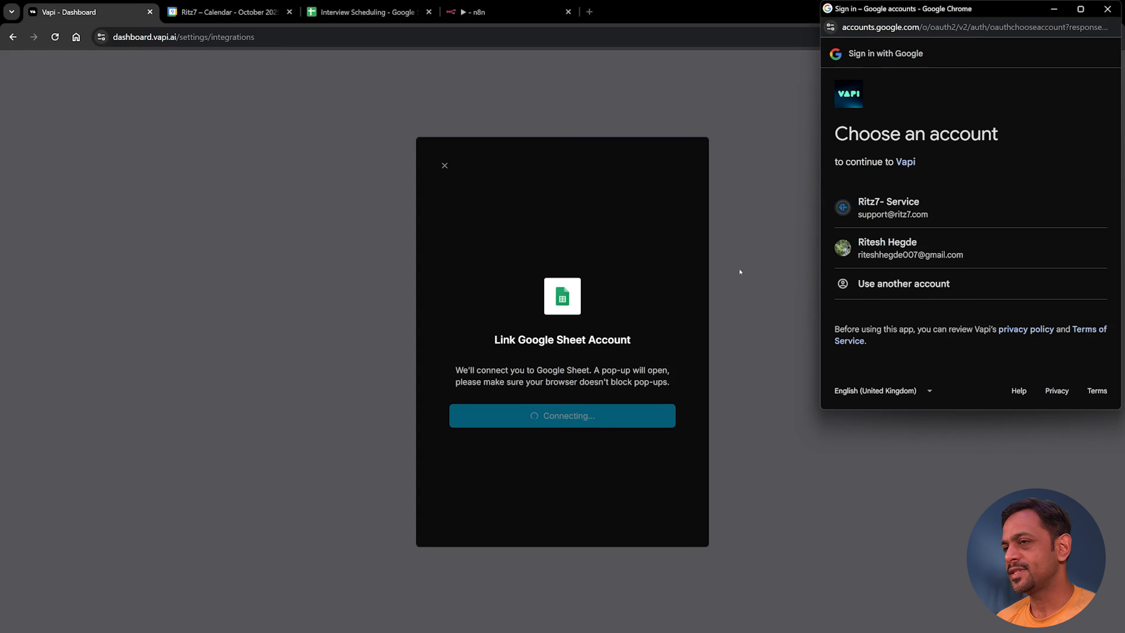
click(879, 216)
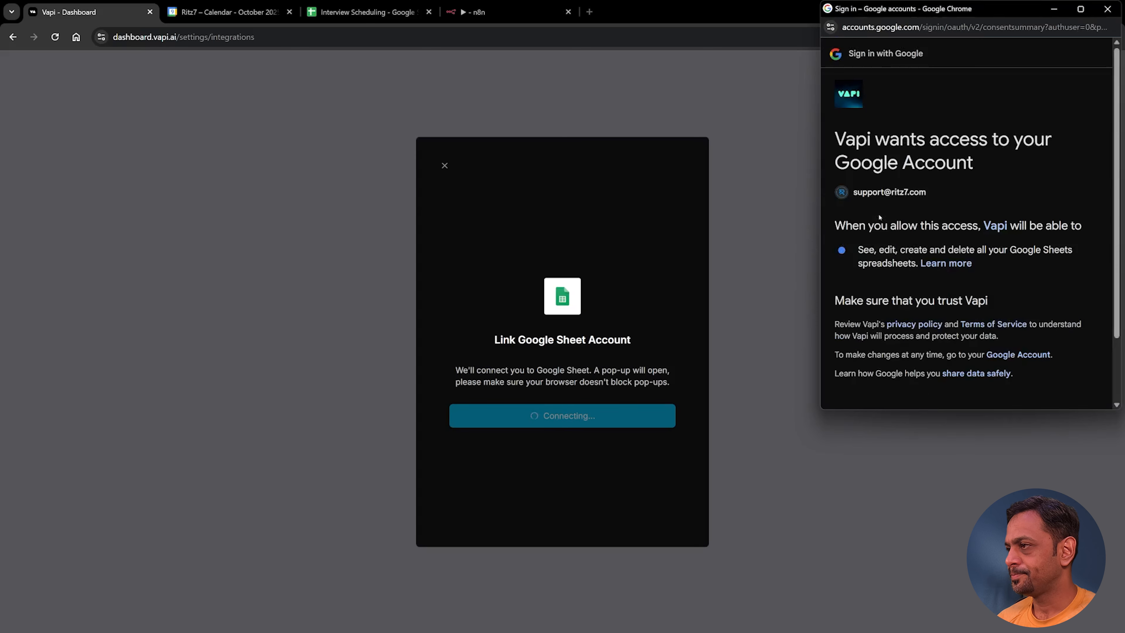
scroll(956, 275, down, 2)
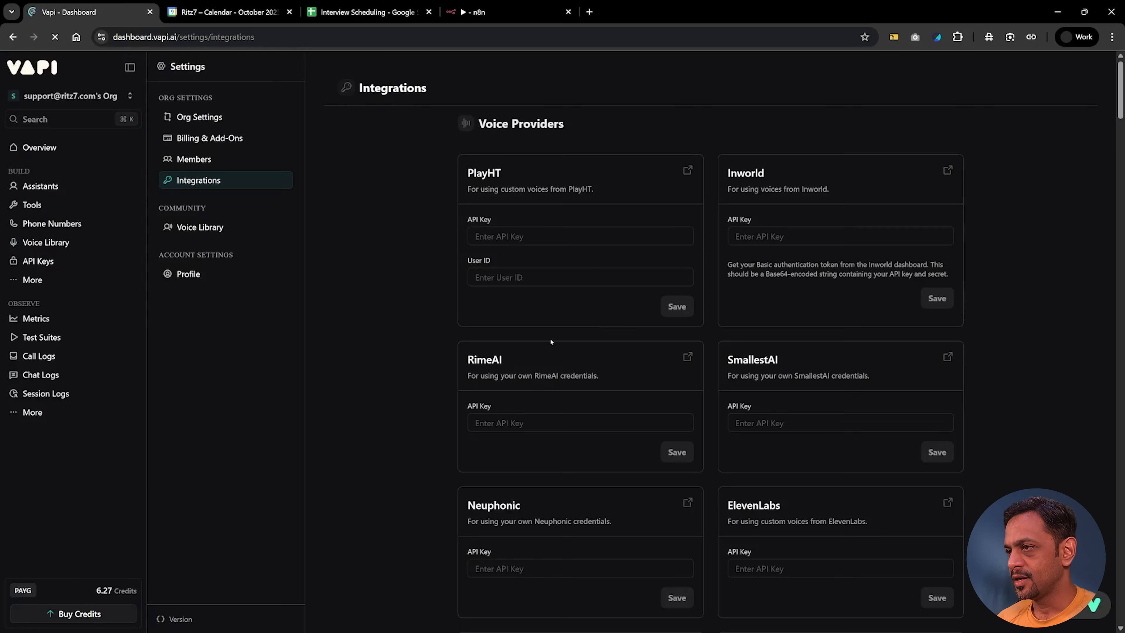
scroll(550, 341, down, 10)
scroll(550, 341, down, 20)
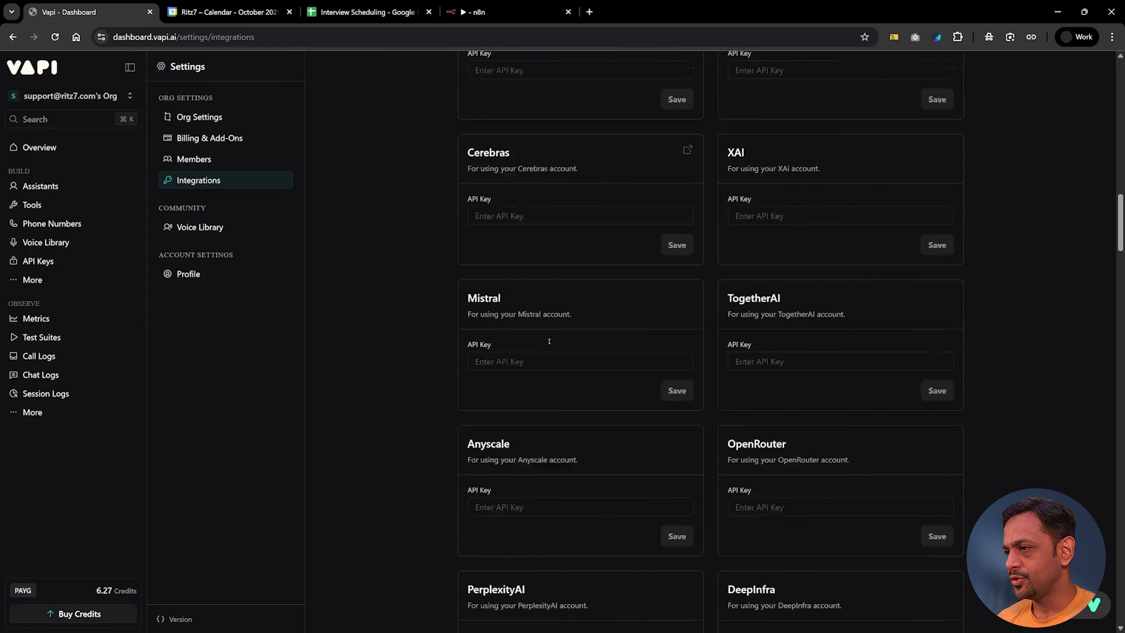
scroll(549, 341, down, 20)
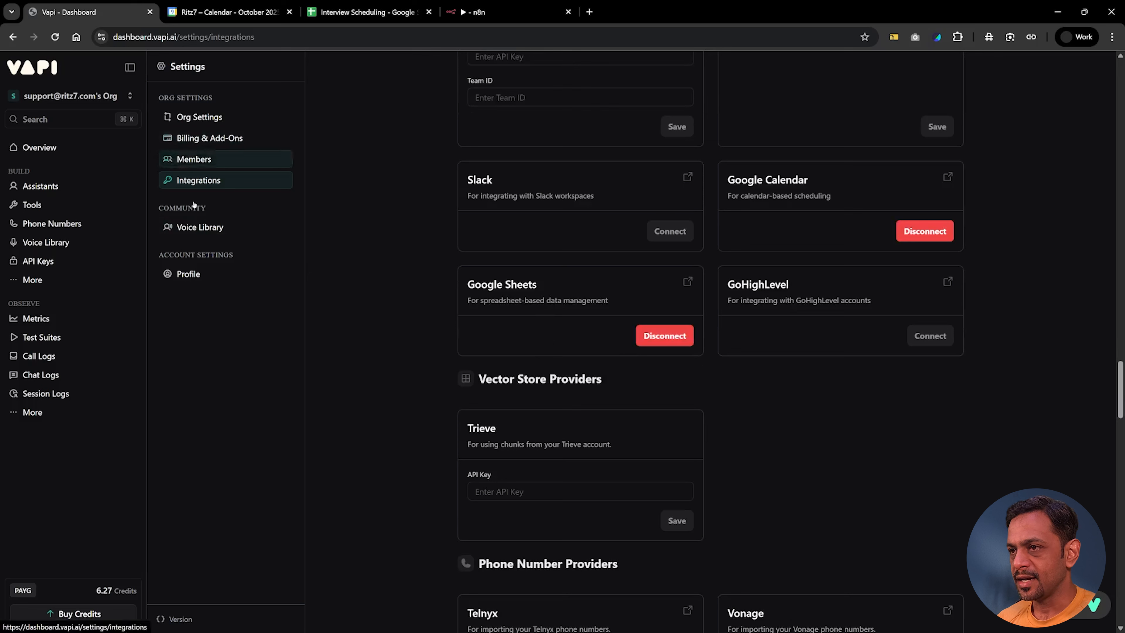
- Create a new Google Sheets tool in the tools section
click(32, 204)
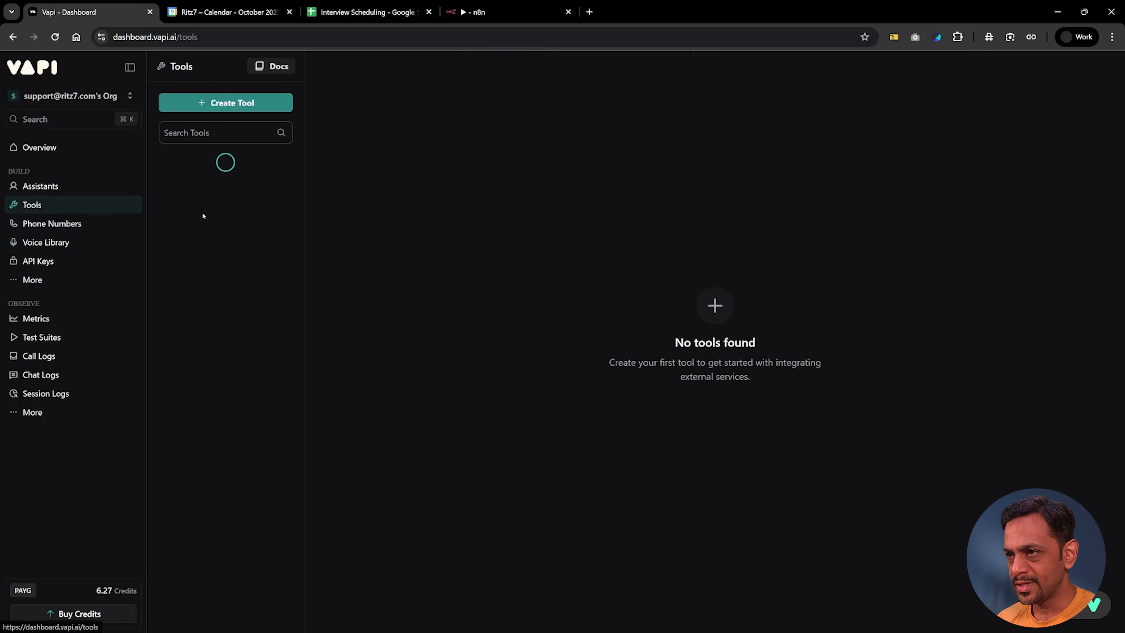
click(231, 217)
click(228, 102)
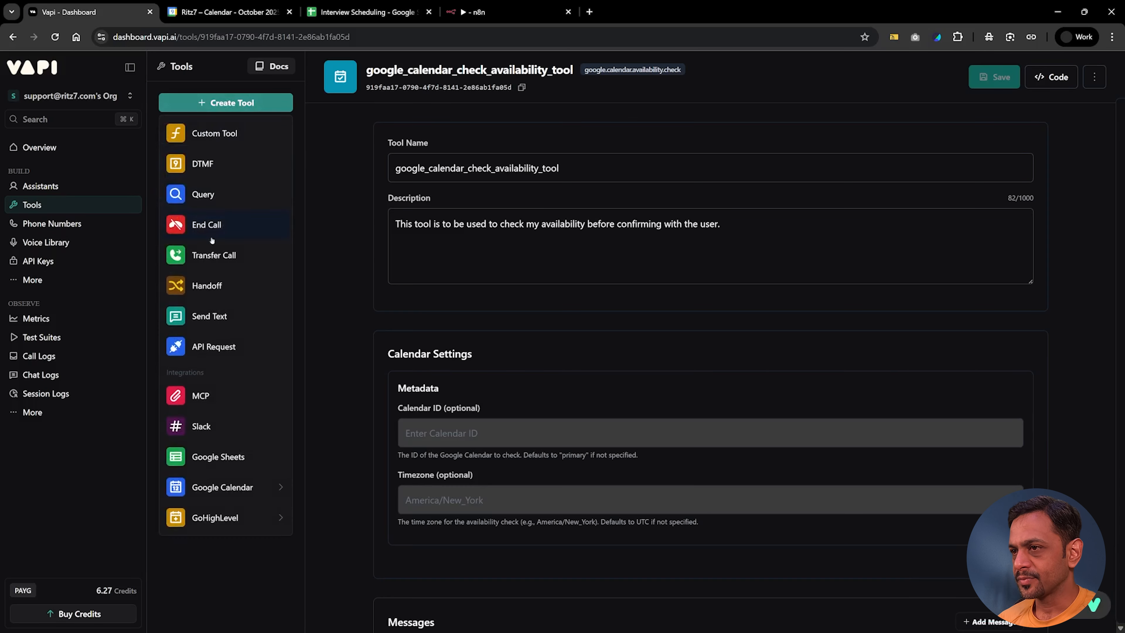
click(220, 455)
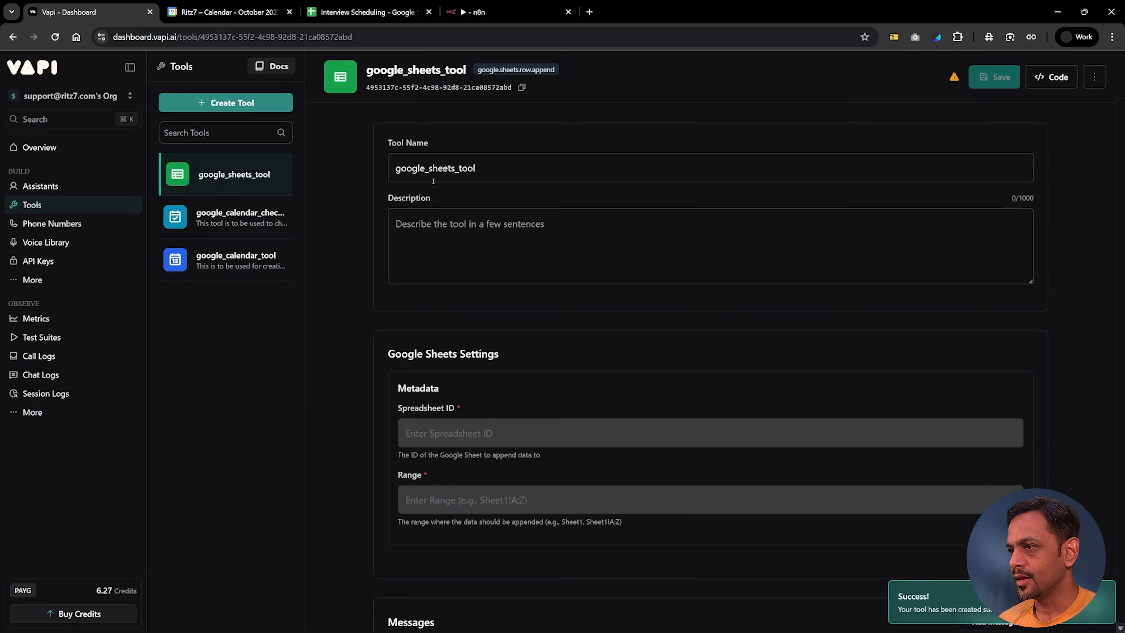
- Start the tool description with "This tool is to be used to append the rows into Google Sheets after the call ends with the following details:"
click(514, 231)
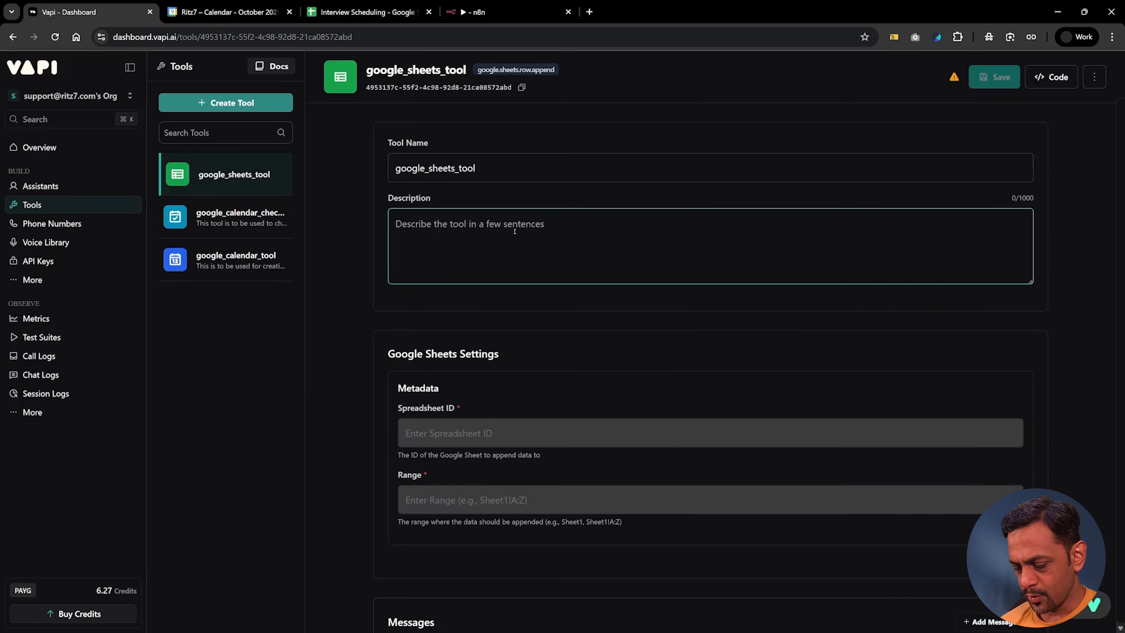
text(This tool )
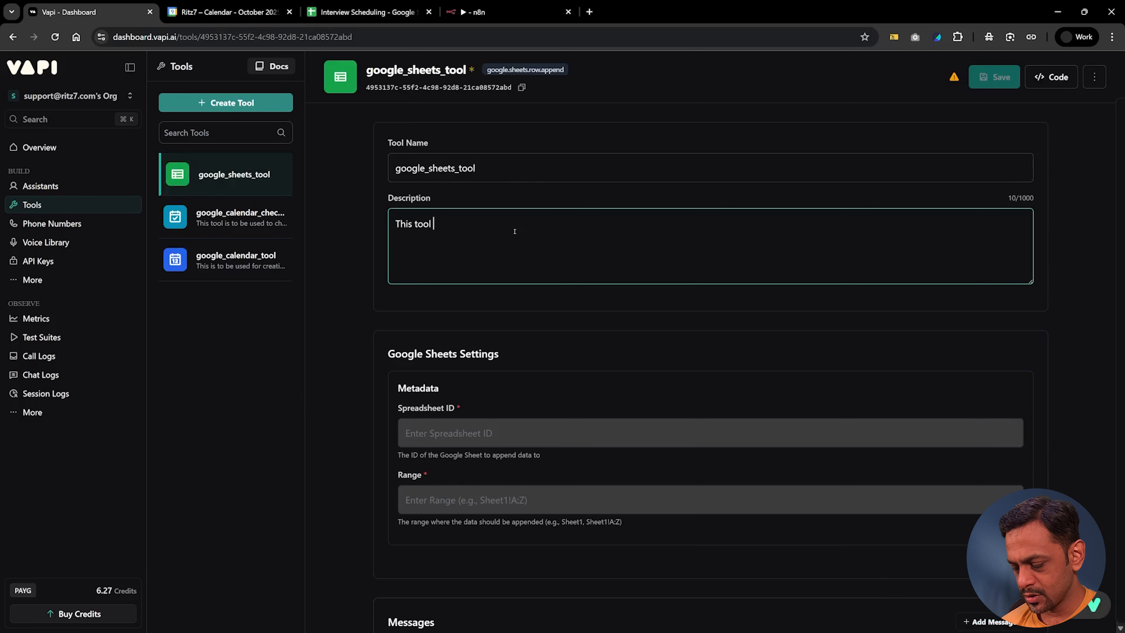
text(is )
text(to be u)
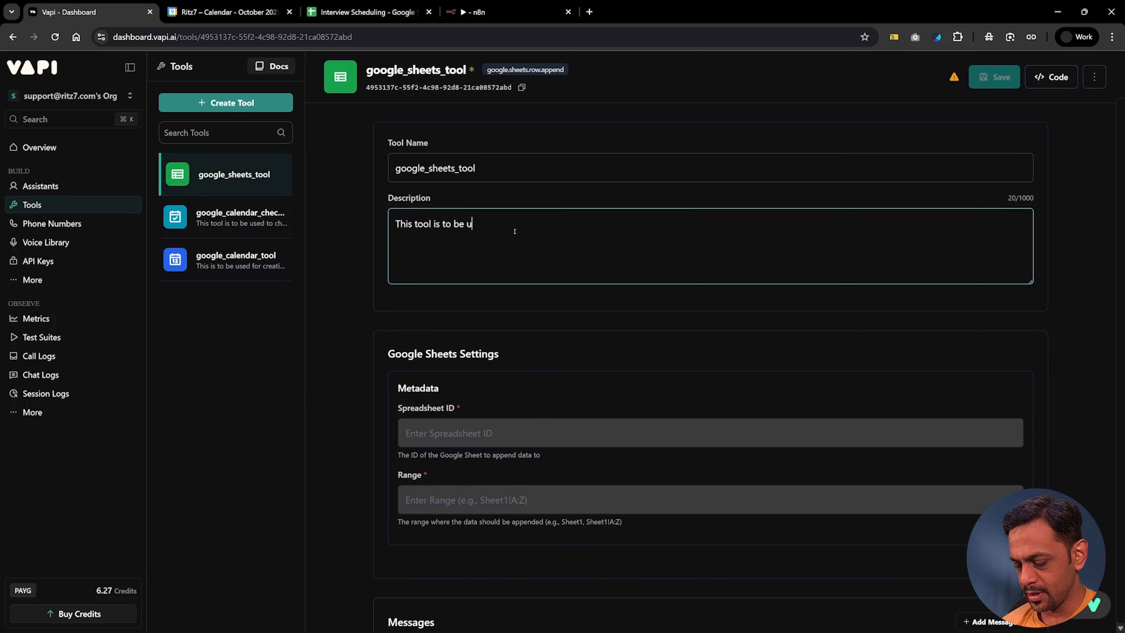
text(sed to append t)
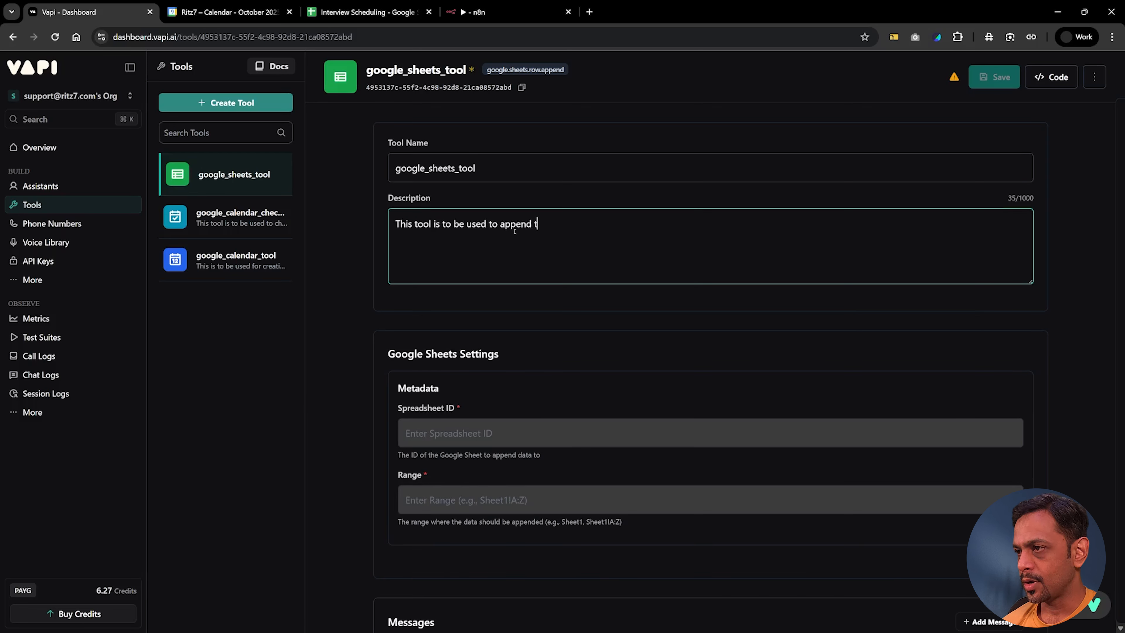
text(he rows )
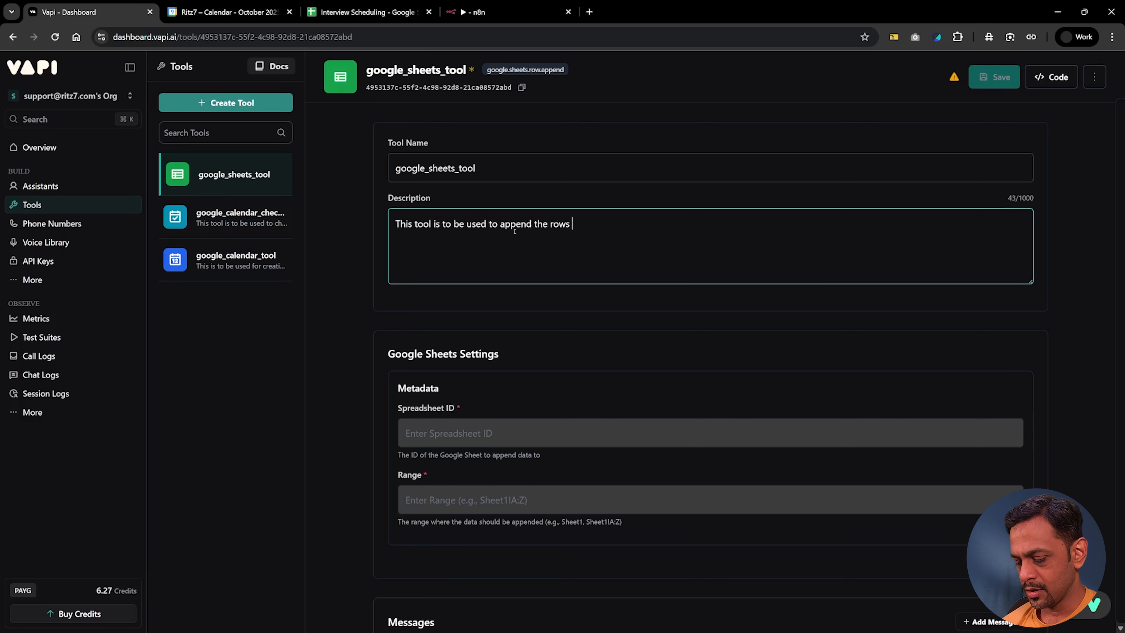
text(into)
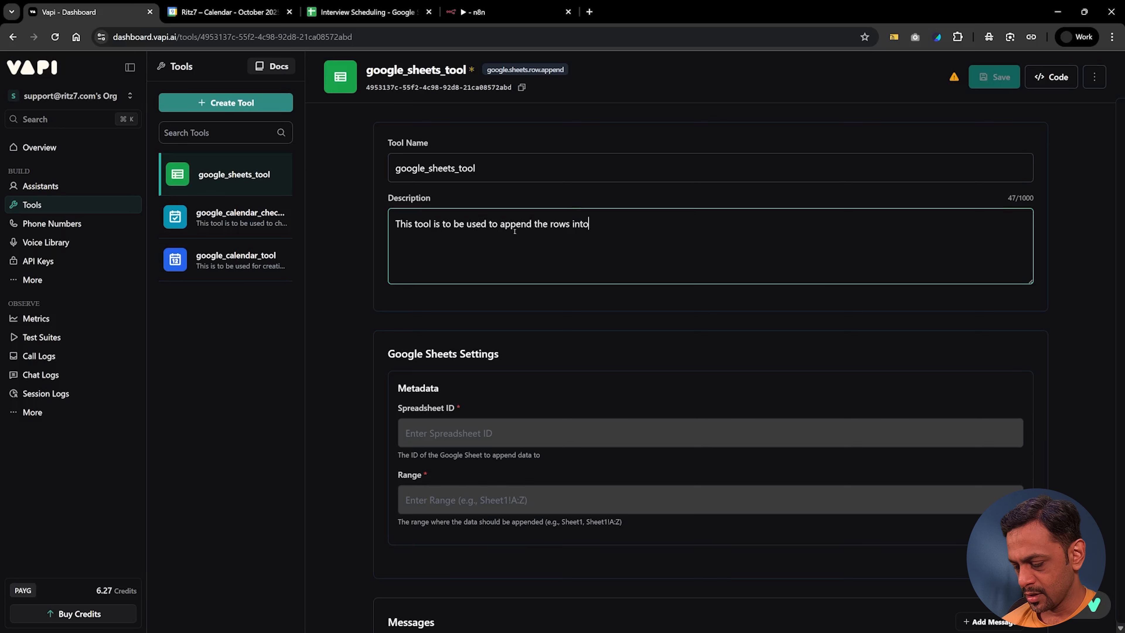
text( Google S)
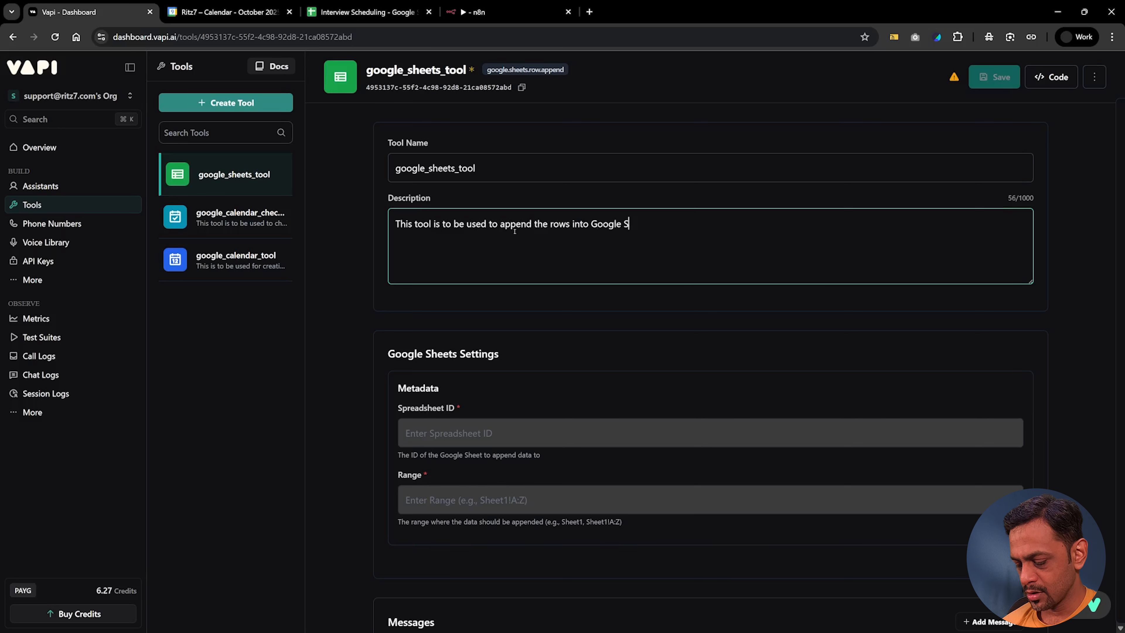
text(heets after )
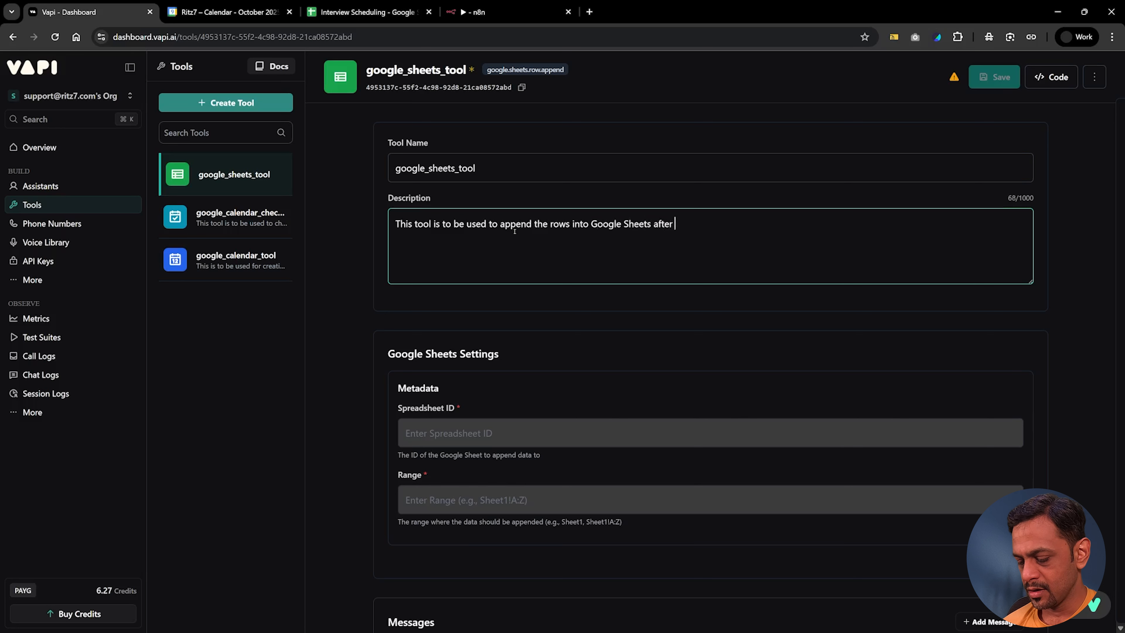
text(the call en)
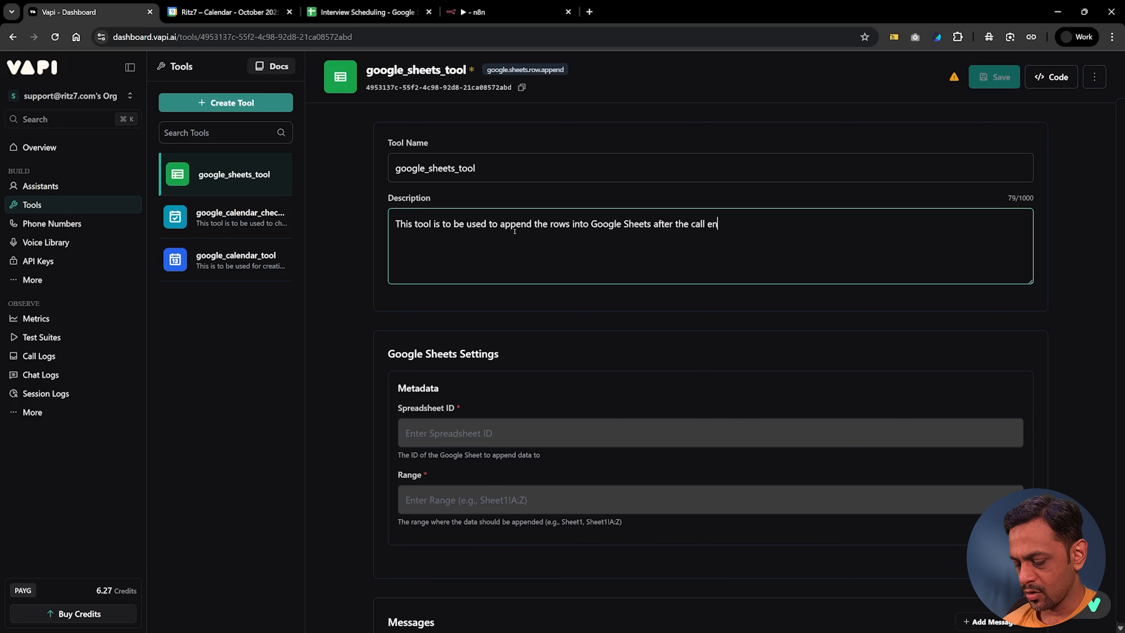
text(ds with th)
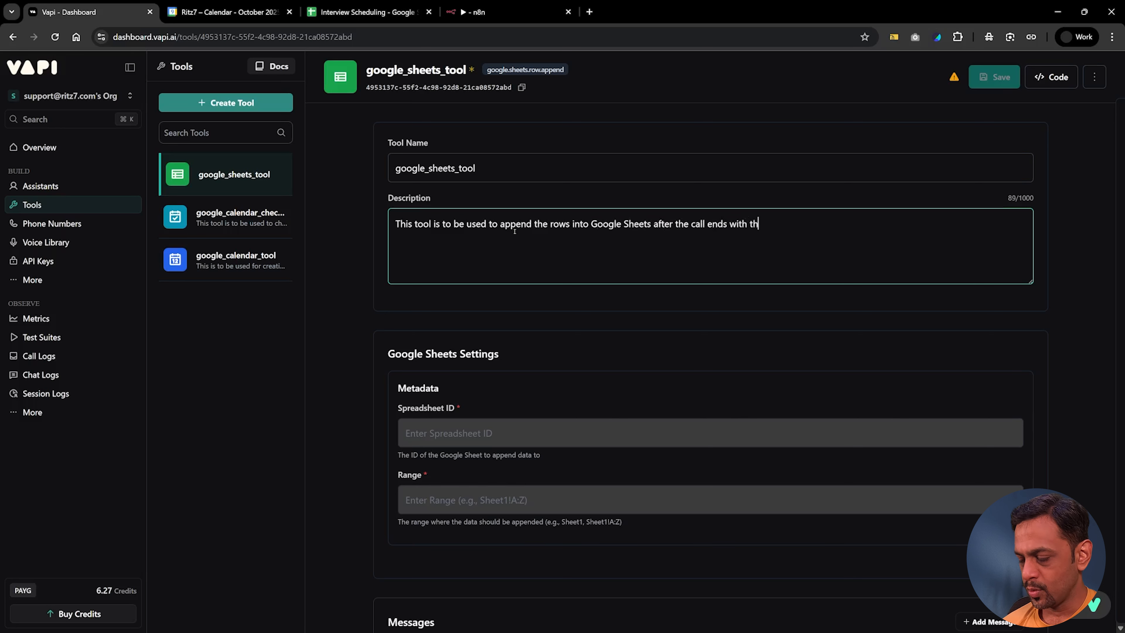
text(e foll)
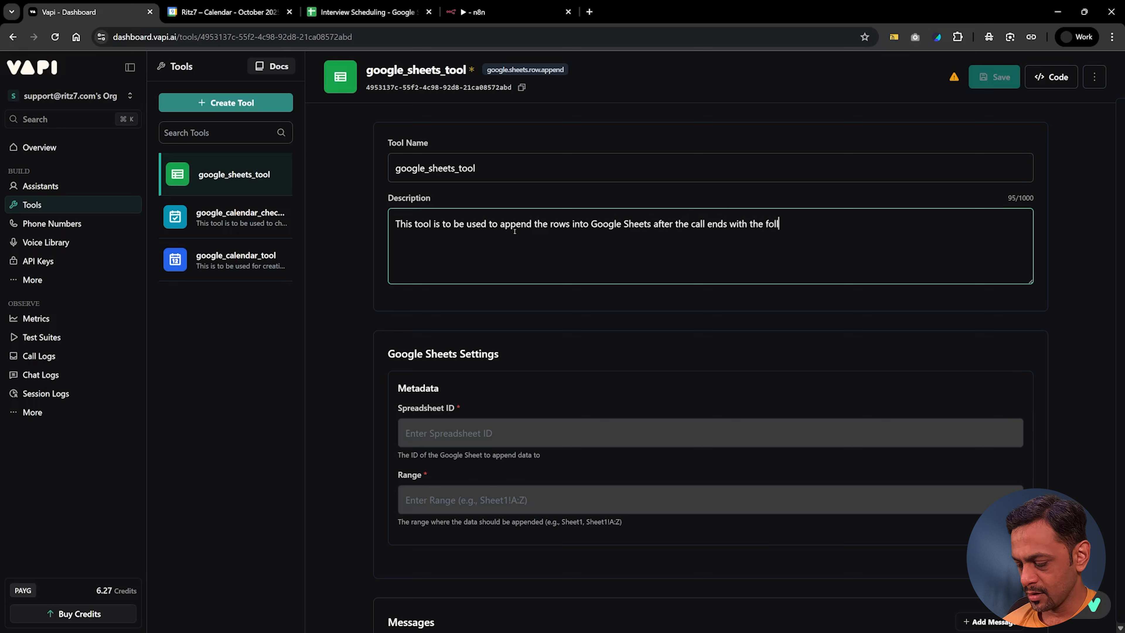
text(owing details:)
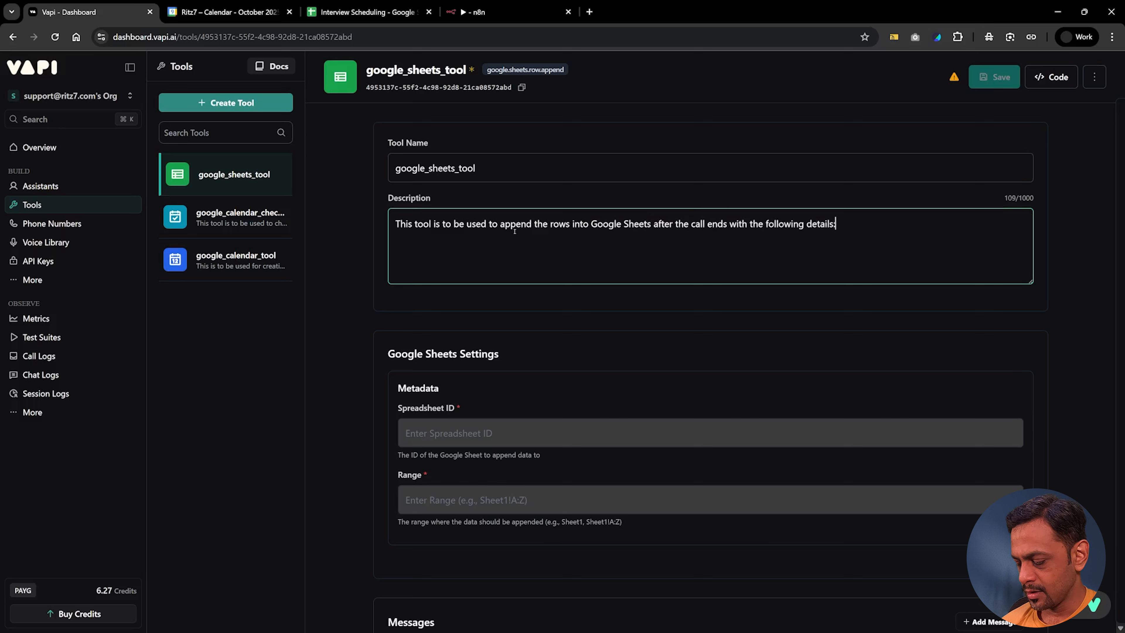
- Add a numbered list to the description: "1. Name of the candidate", "2. Email of the candidate" and "3. Date & time of schedule"
key(Return)
text(1. )
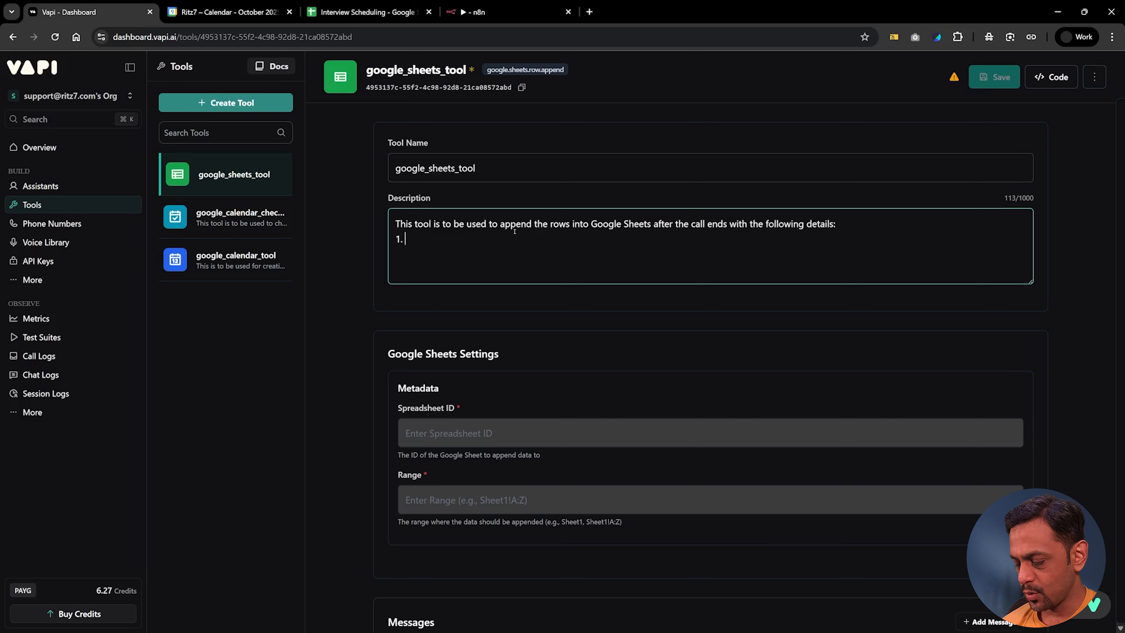
text(Name )
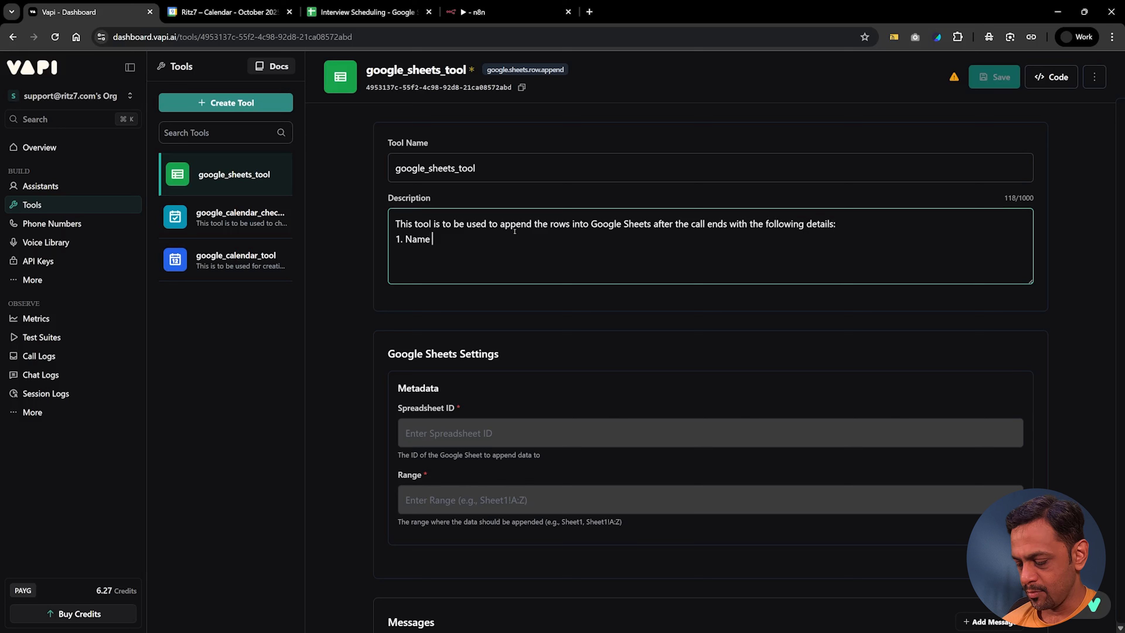
text(of the candidate)
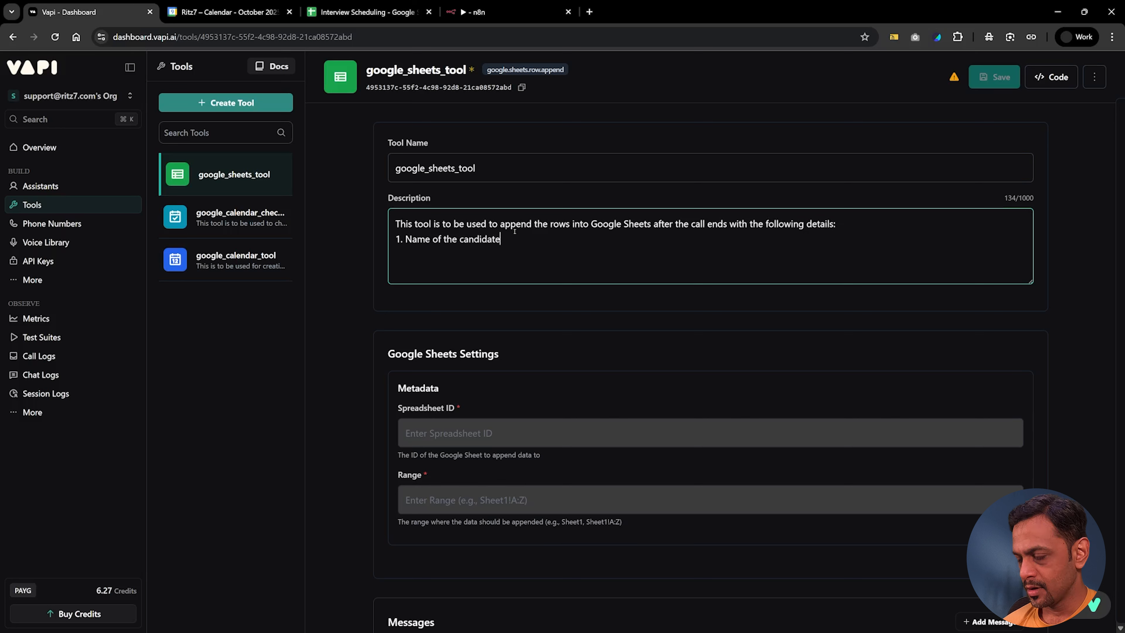
key(Return)
text(2.)
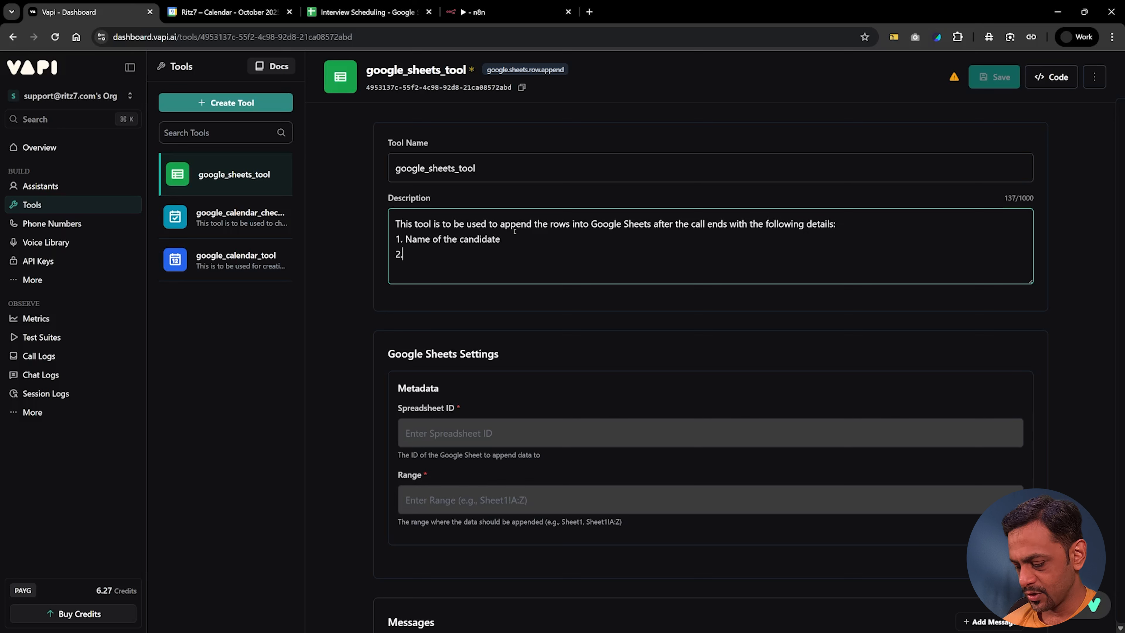
text( Email of)
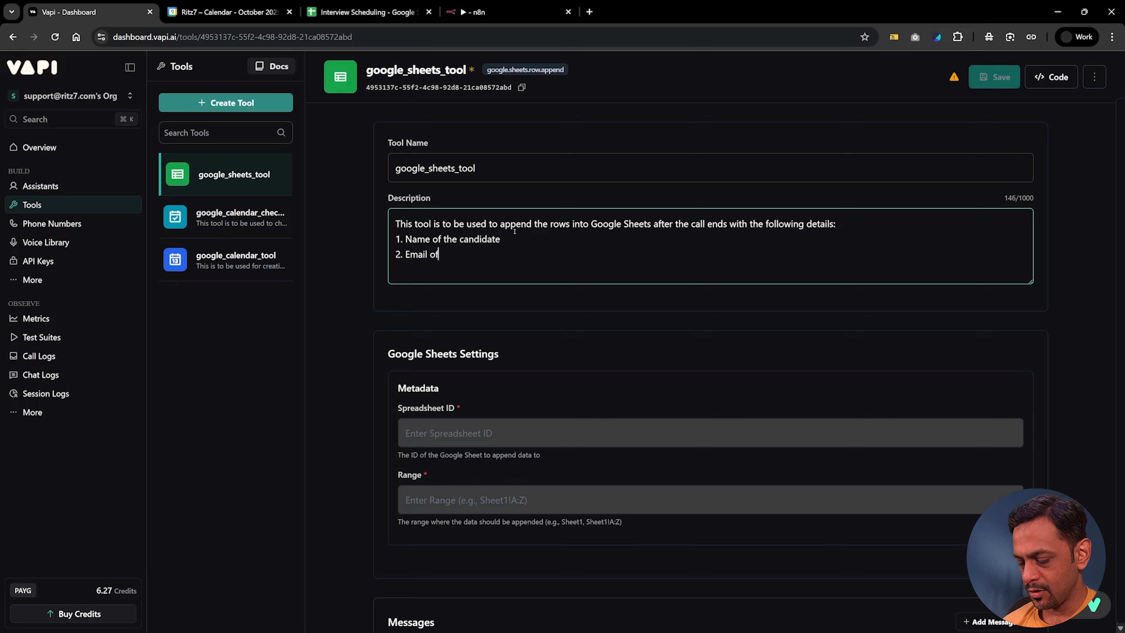
text( the cand)
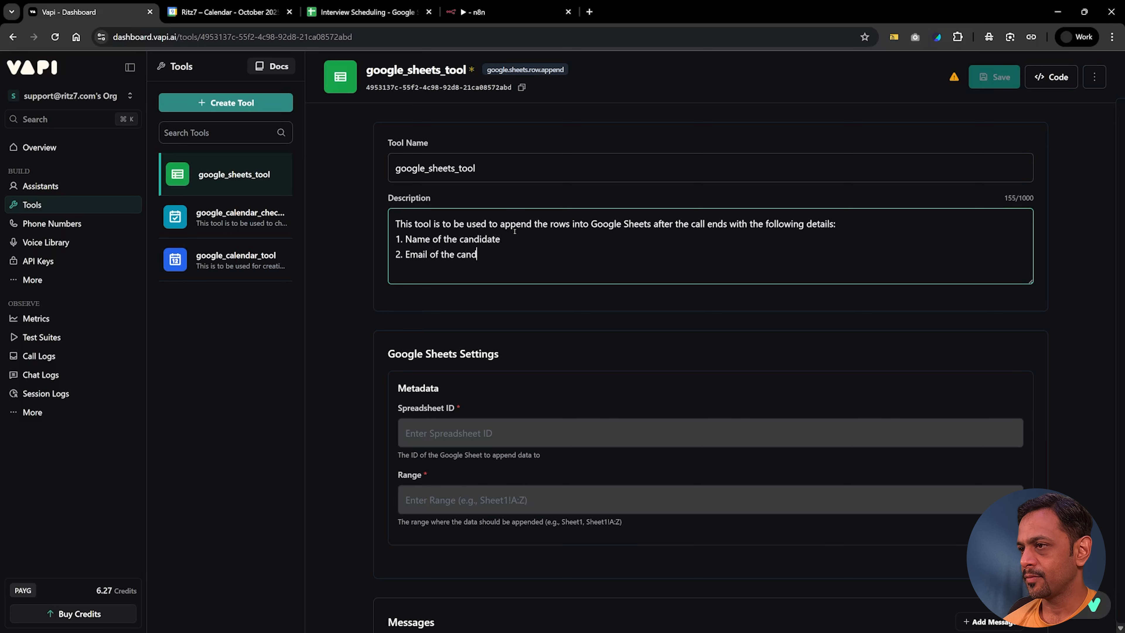
text(idate)
key(Return)
text(3. )
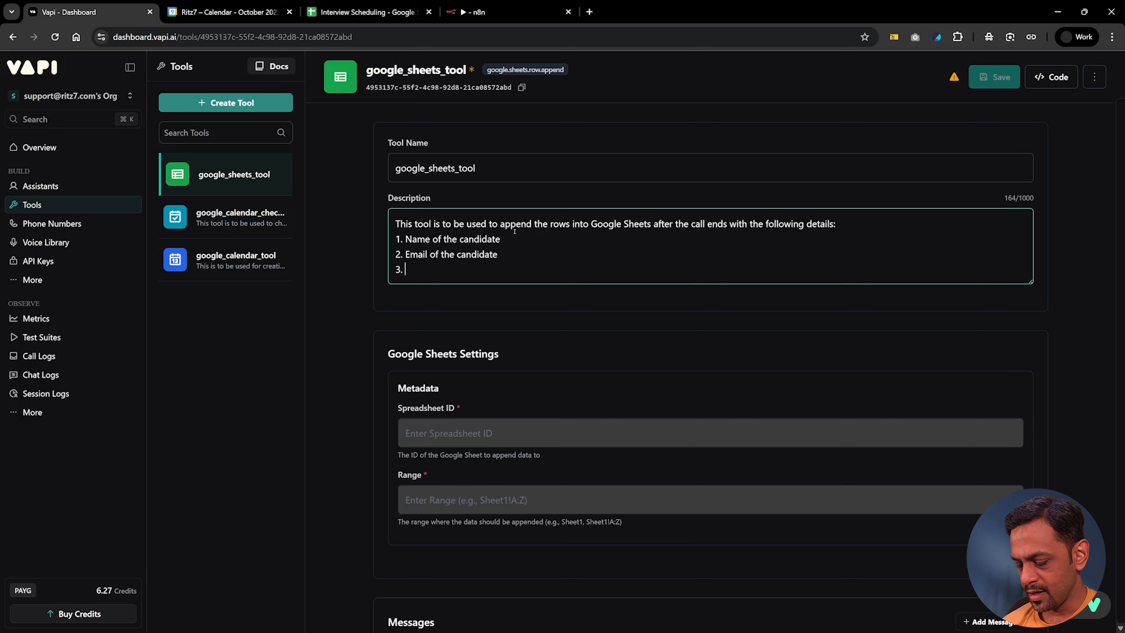
text(Date & time )
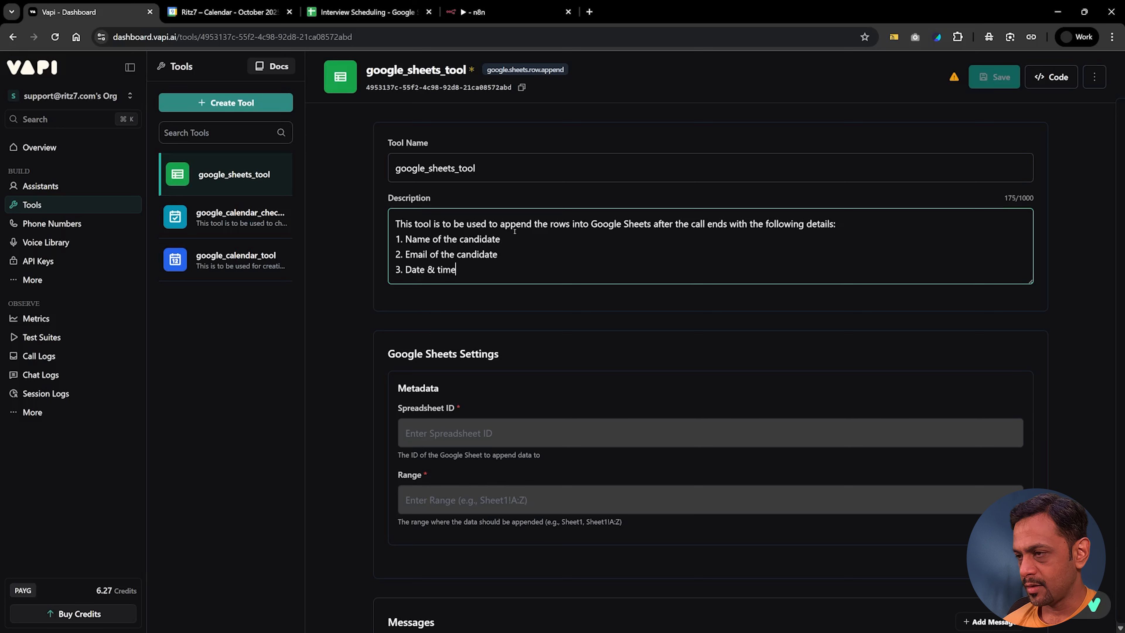
text(of schedule)
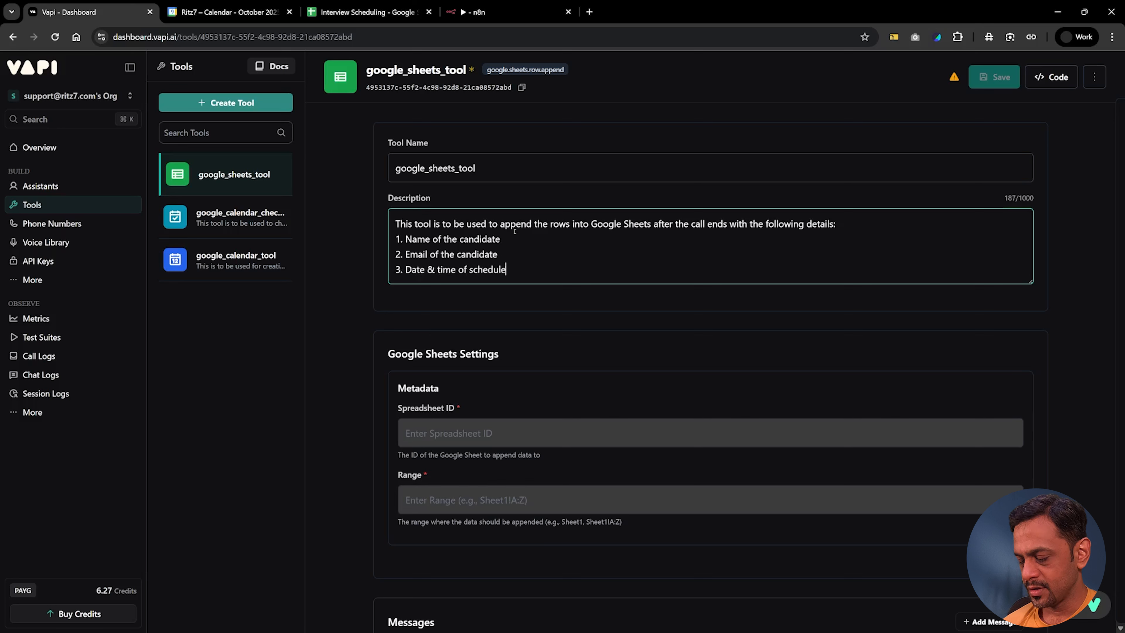
- Complete the third item of the tool description so it reads "Date & time of scheduled interview"
text(d interview)
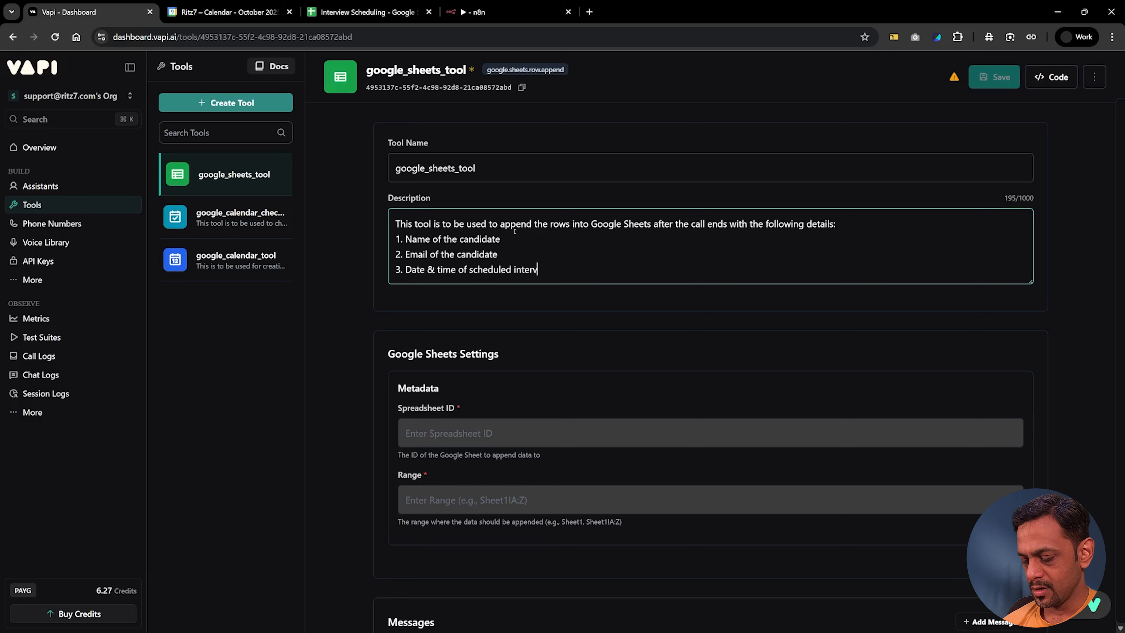
click(403, 307)
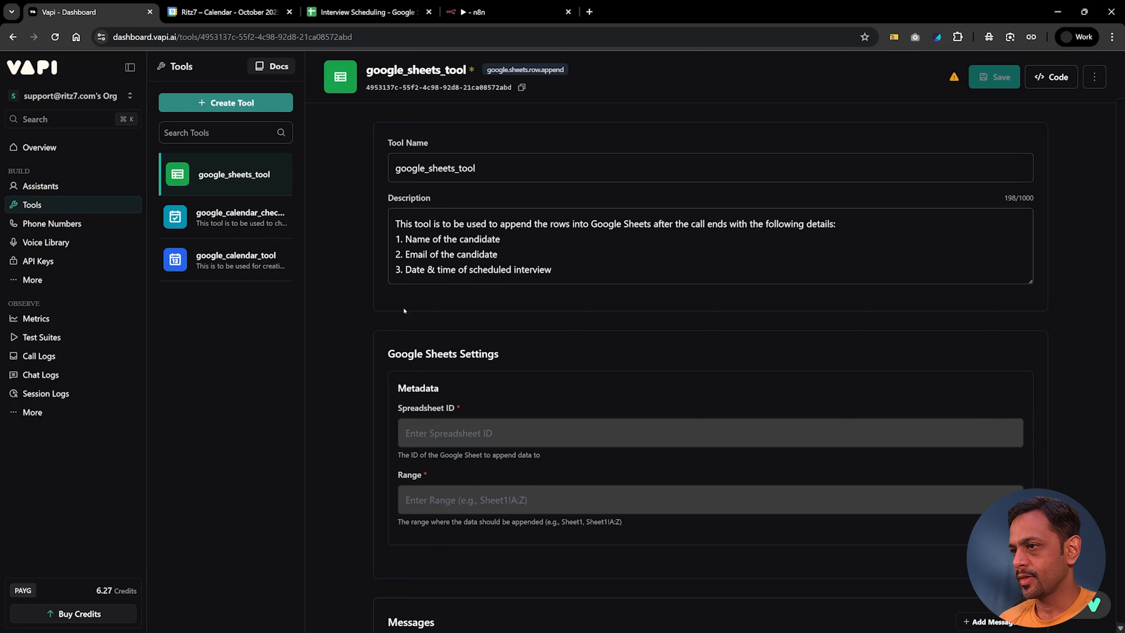
- Copy the spreadsheet ID from the Interview Scheduling sheet's web address and paste it as the Spreadsheet ID of the Google Sheets tool
scroll(432, 309, down, 3)
click(428, 311)
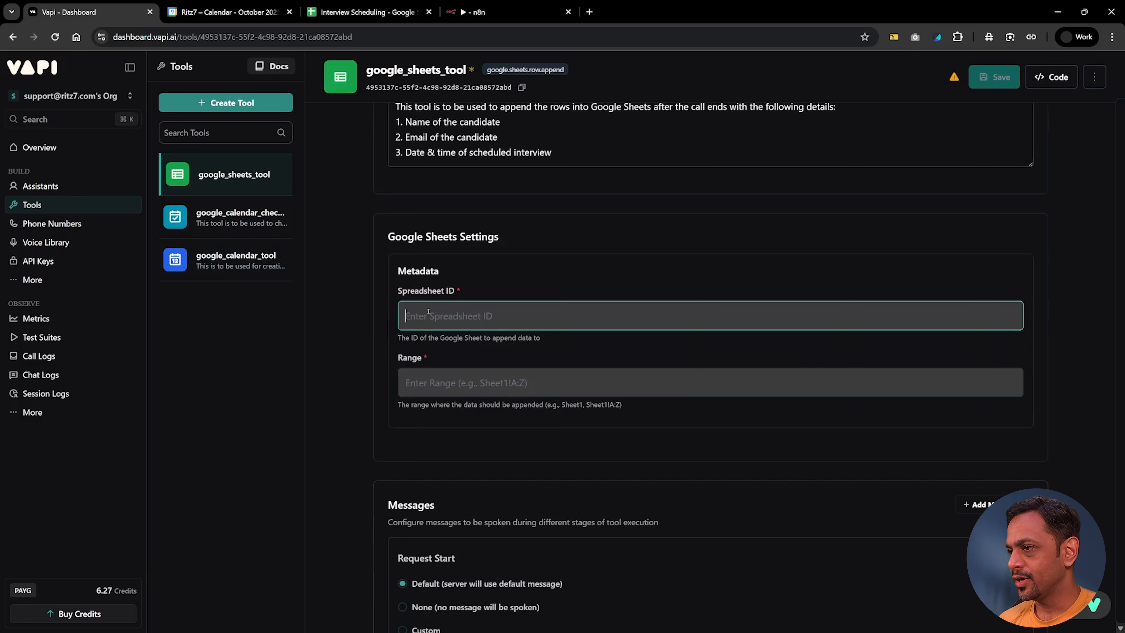
click(366, 16)
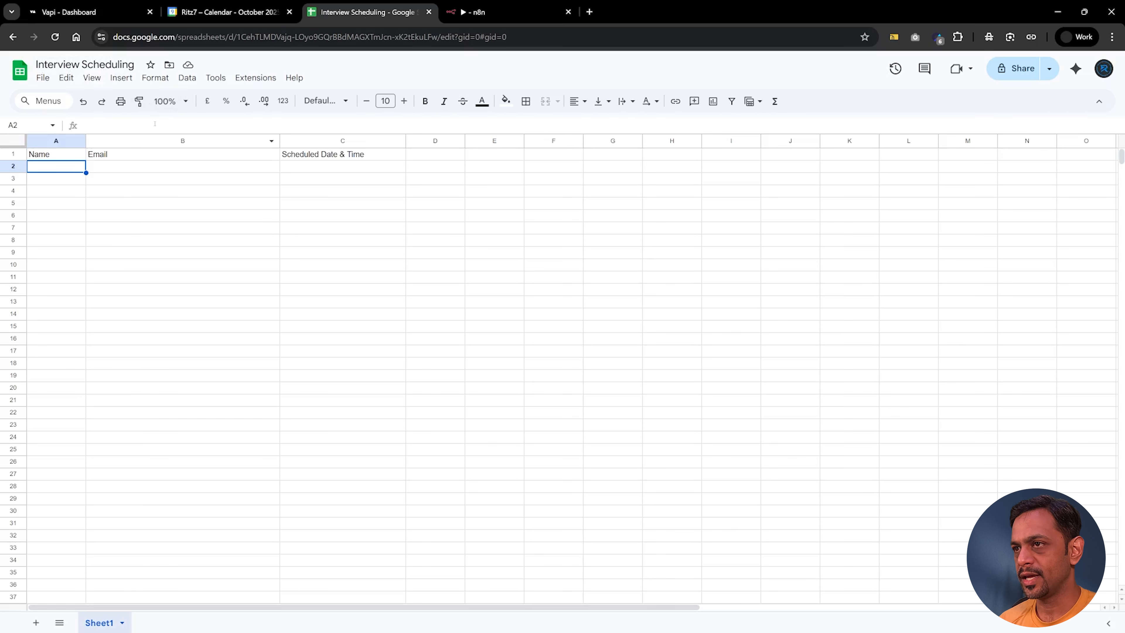
click(263, 37)
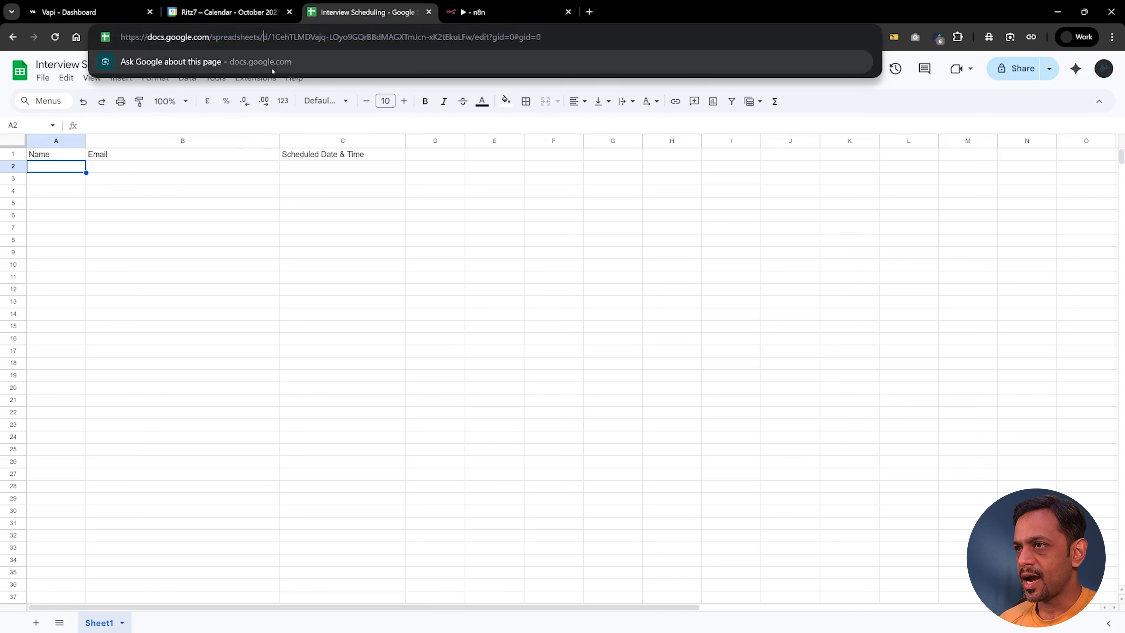
key(shift+Right)
key(shift+Right)
key(shift+Right)
key(shift+Right)
key(shift+Right)
key(shift+Right)
key(shift+Right)
key(shift+Right)
key(shift+Right)
key(shift+Right)
key(shift+Right)
key(shift+Right)
key(shift+Right)
key(shift+Right)
key(shift+Right)
key(shift+Right)
key(shift+Right)
key(shift+Right)
key(shift+Right)
key(shift+Right)
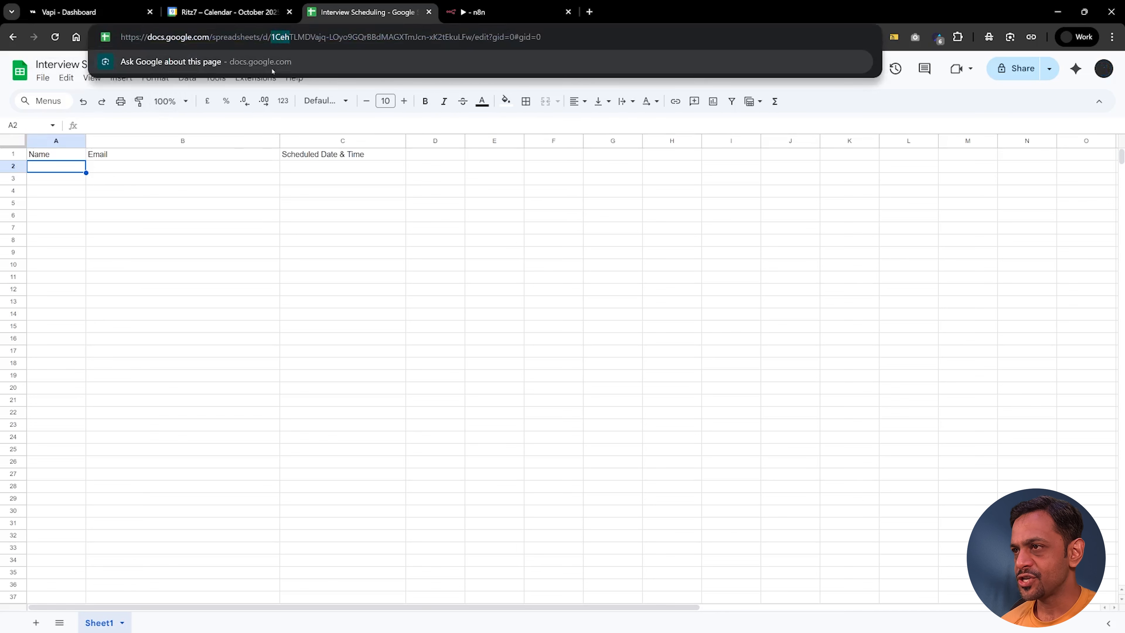
key(shift+Right)
key(shift+Right)
key(shift+Right)
key(shift+Right)
key(shift+Right)
key(shift+Right)
key(shift+Right)
key(shift+Right)
key(shift+Right)
key(shift+Right)
key(shift+Right)
key(shift+Right)
key(shift+Right)
key(shift+Left)
key(ctrl+c)
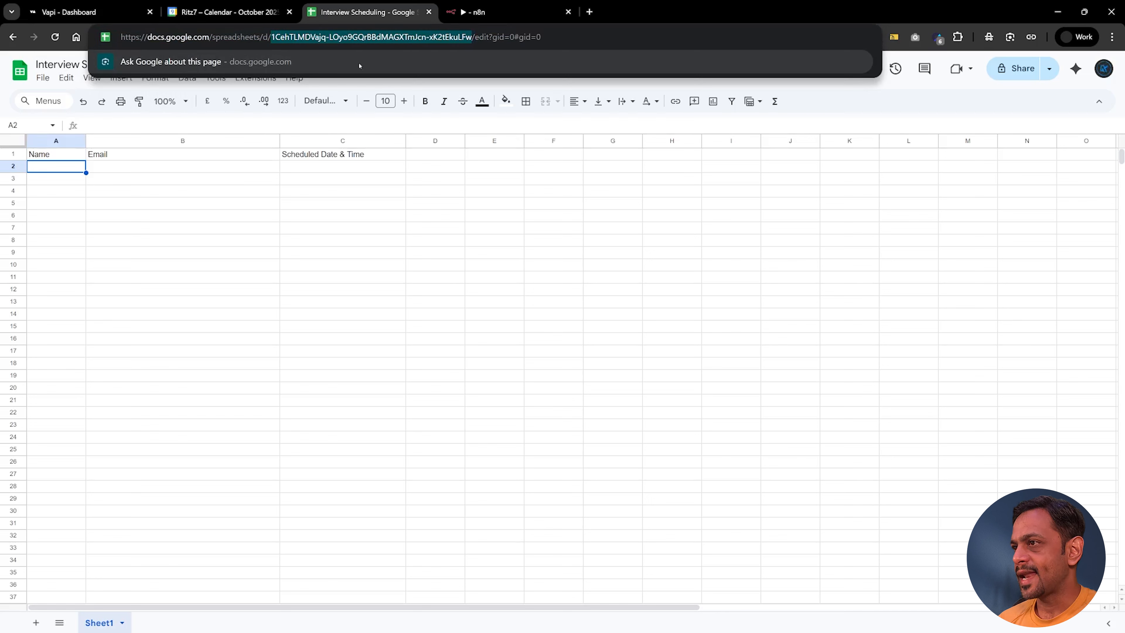
click(68, 12)
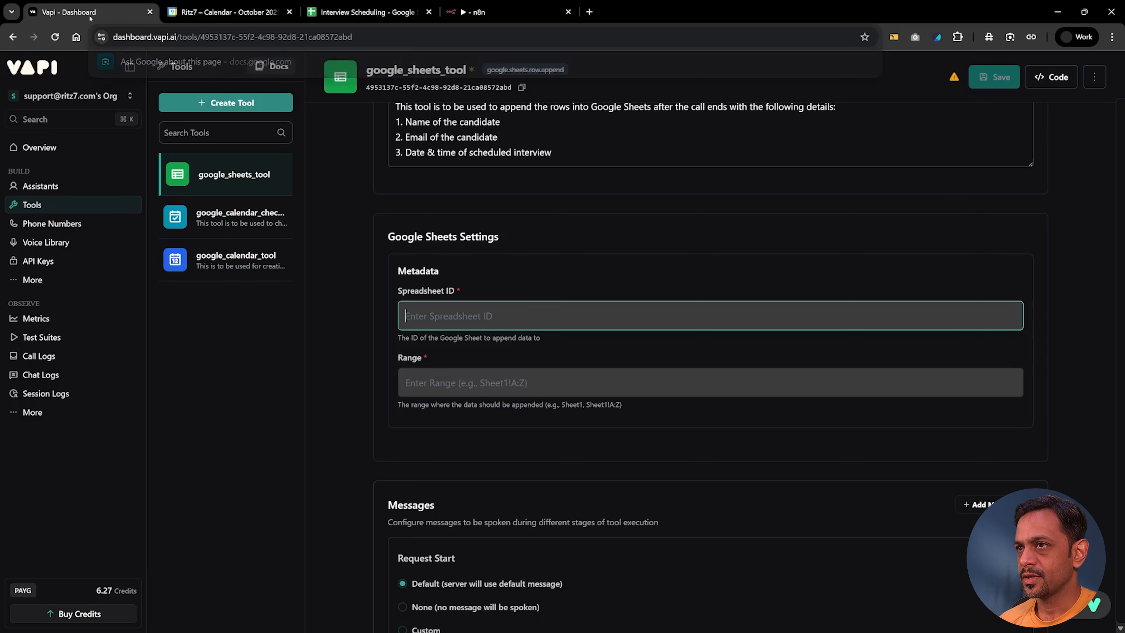
key(ctrl+v)
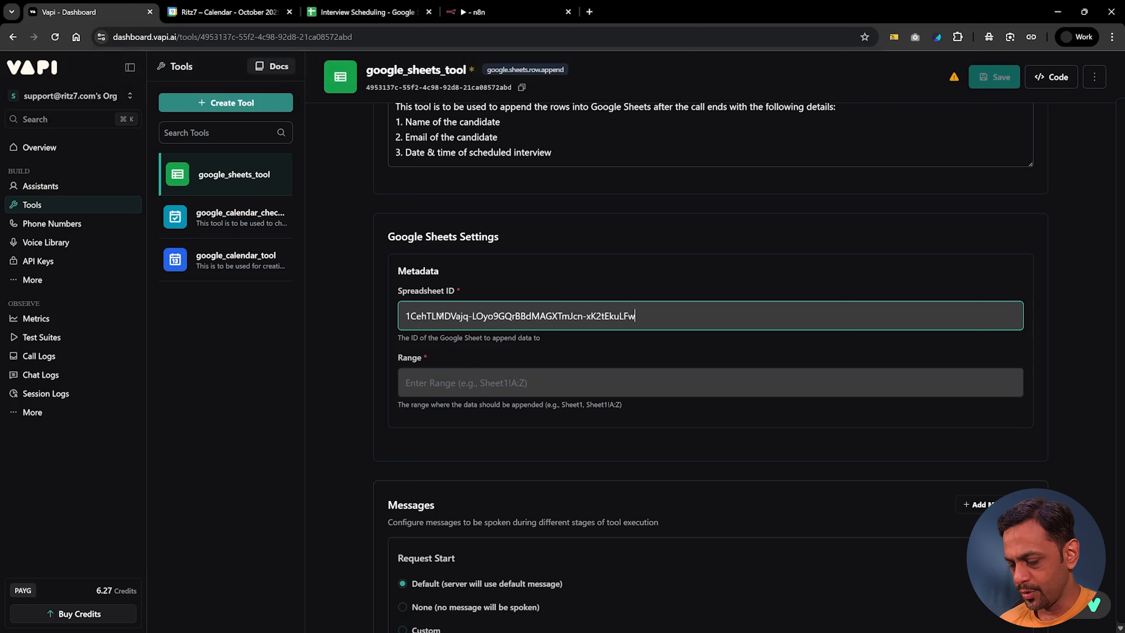
- Check the sheet name and header columns in the Interview Scheduling spreadsheet, and set the tool's range to Sheet1!A:C
click(452, 384)
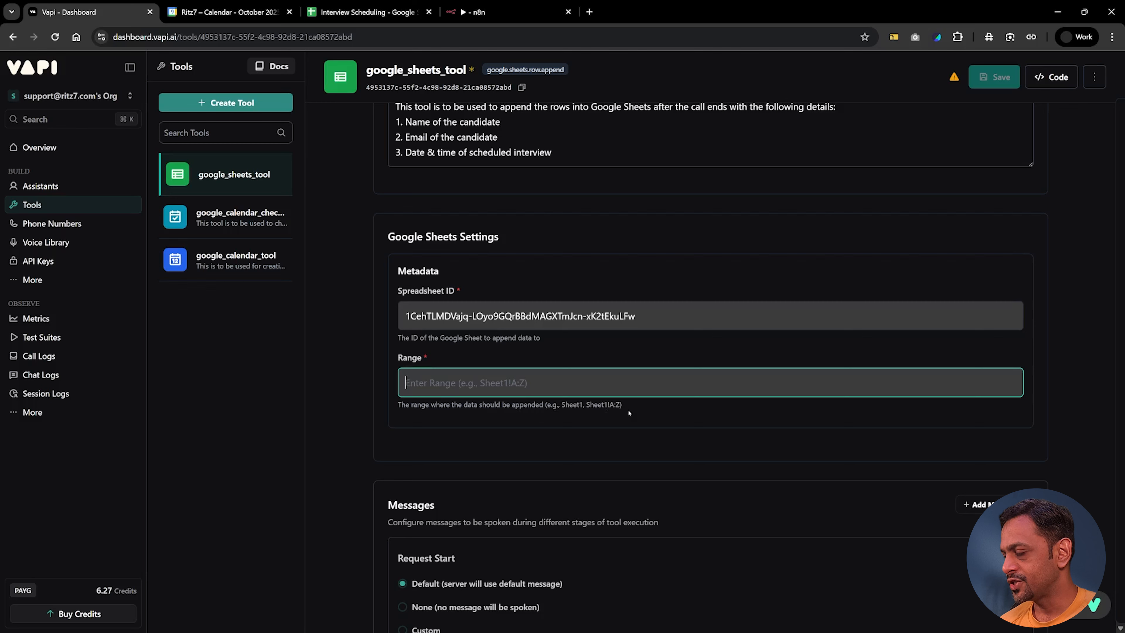
click(403, 13)
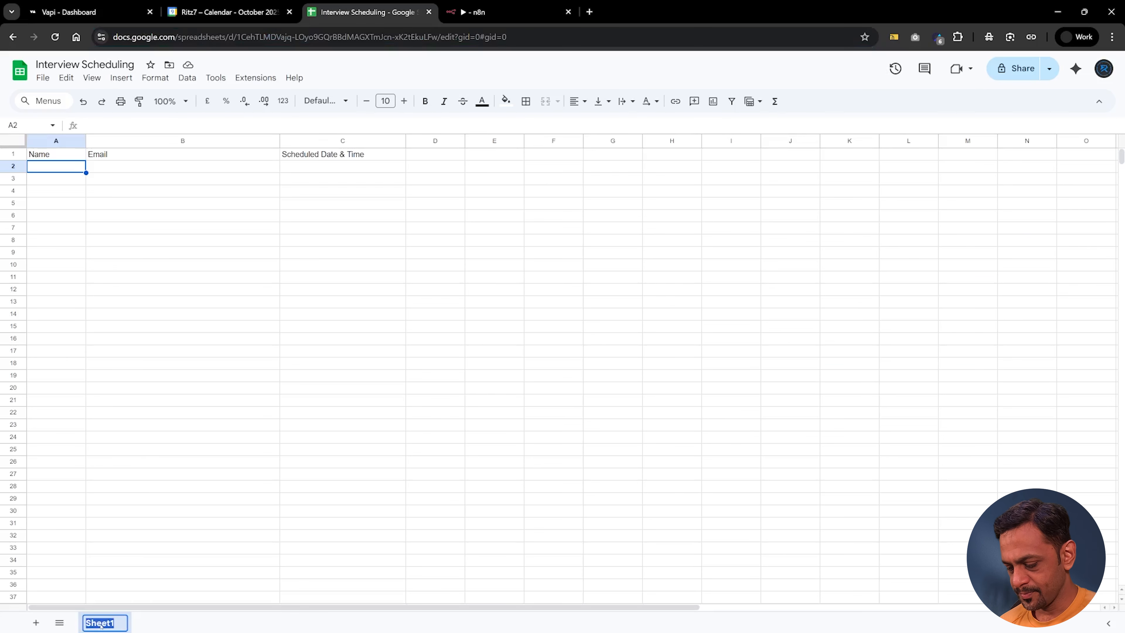
click(133, 154)
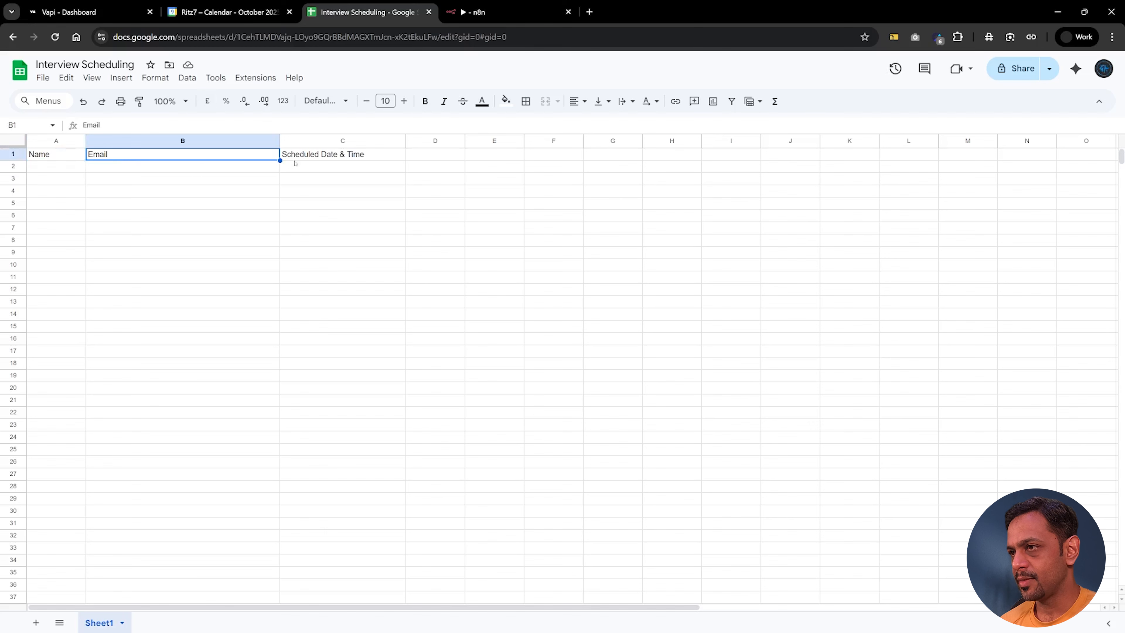
click(305, 156)
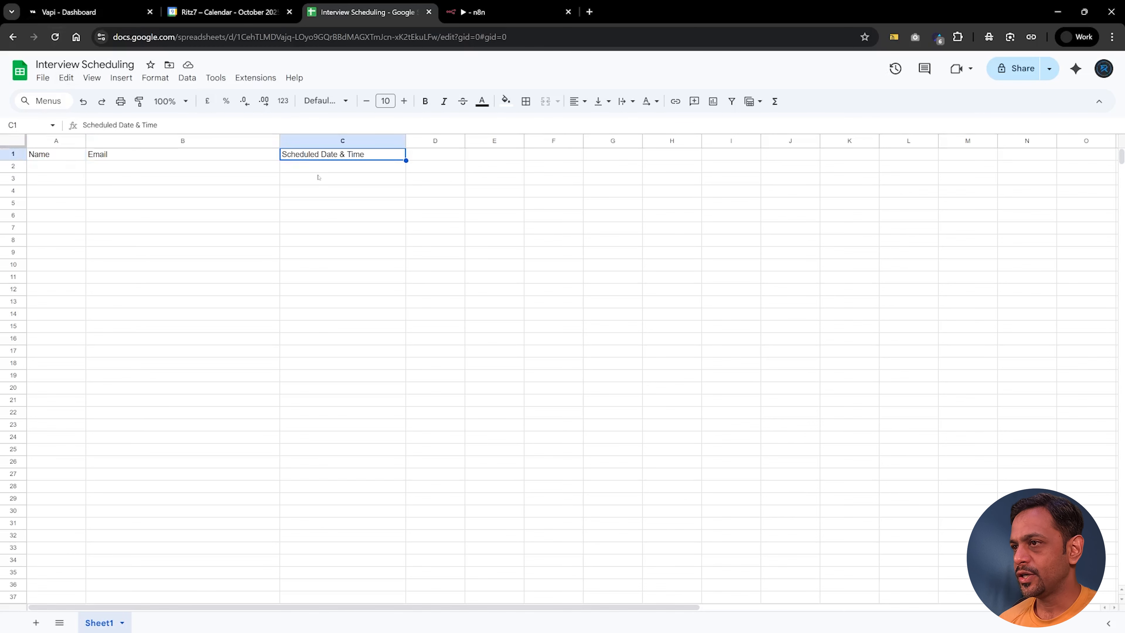
click(69, 12)
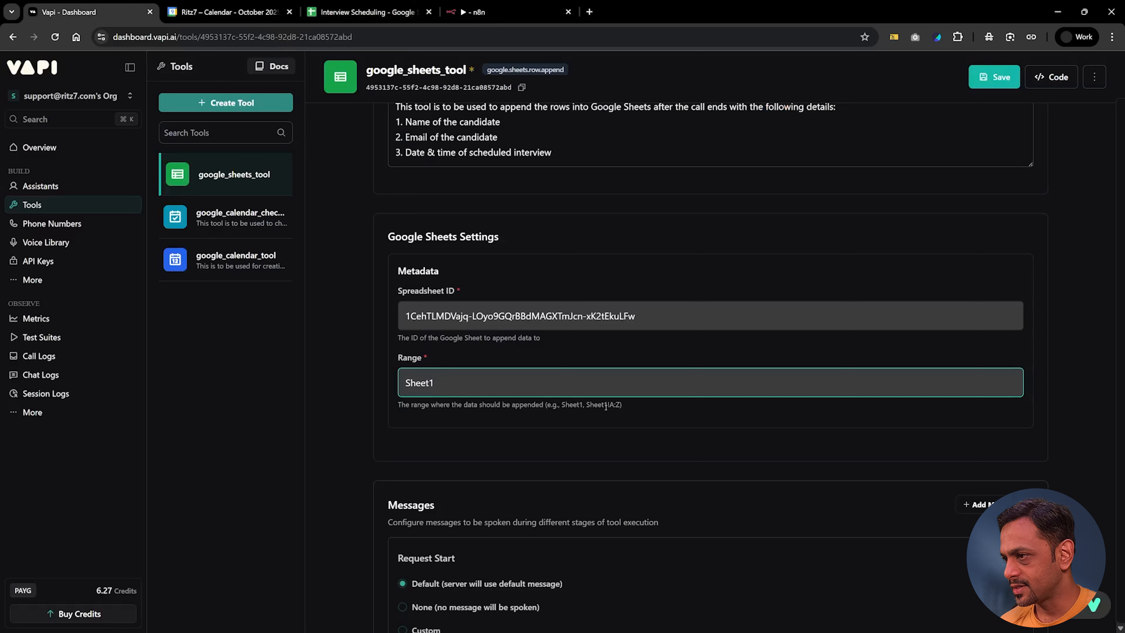
text(!)
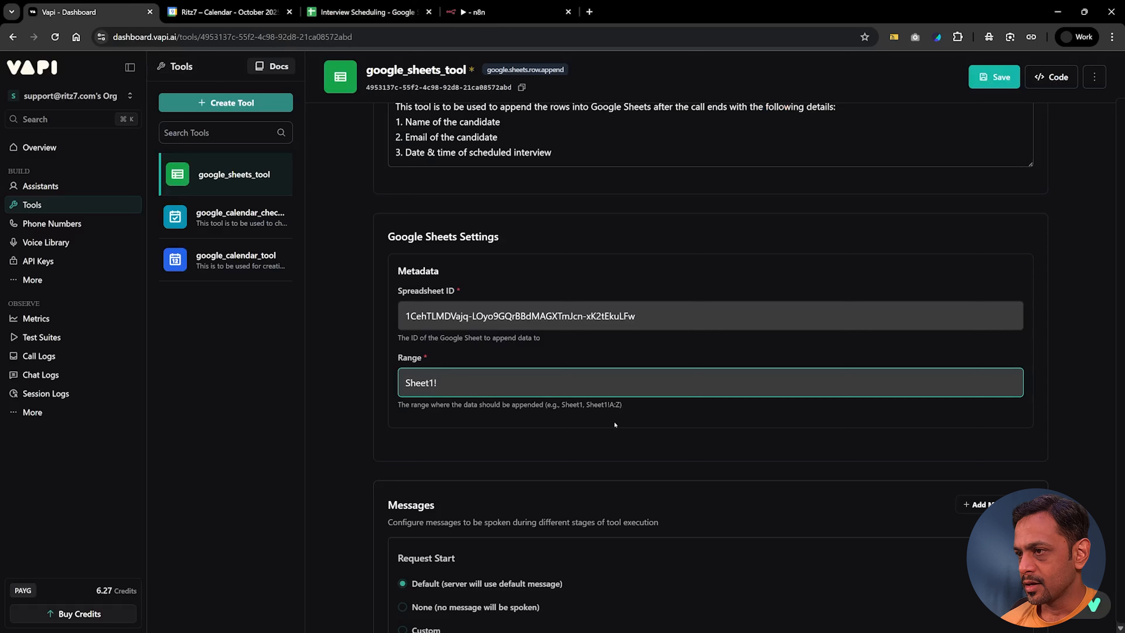
text(A:C)
click(534, 406)
scroll(530, 433, down, 3)
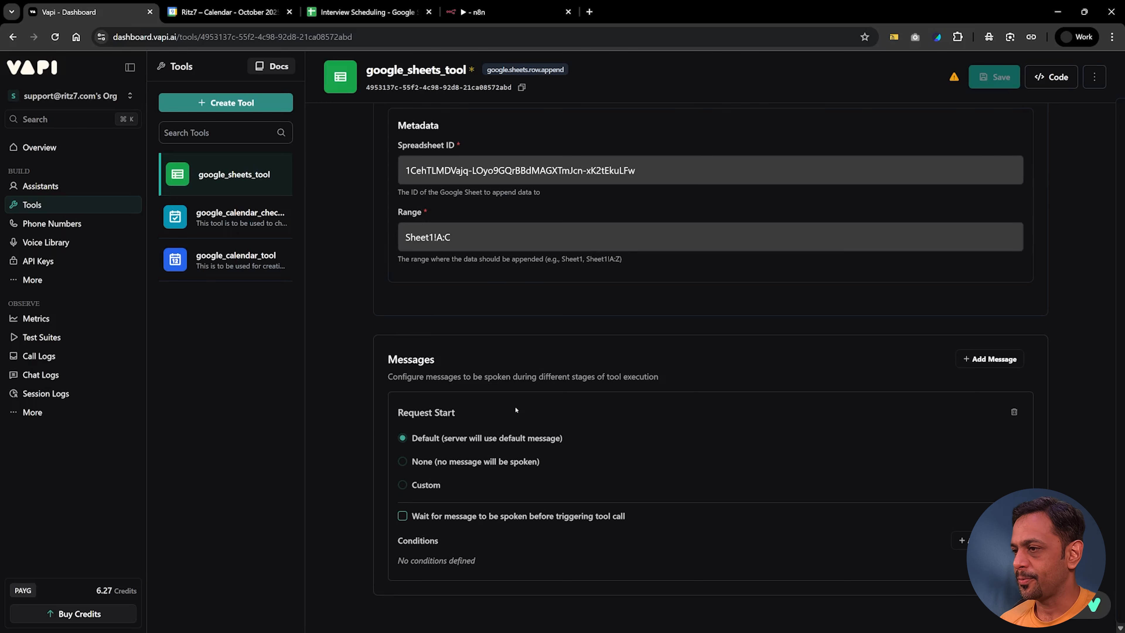
- In the Interview_Scheduler assistant's system prompt, add above [Error Handling / Fallback]: **Current Date & Time: {{ "now" | date: "%A, %B %d, %Y, %l:%M %p", "Asia/Kolkata" }}**
scroll(515, 410, up, 5)
click(44, 192)
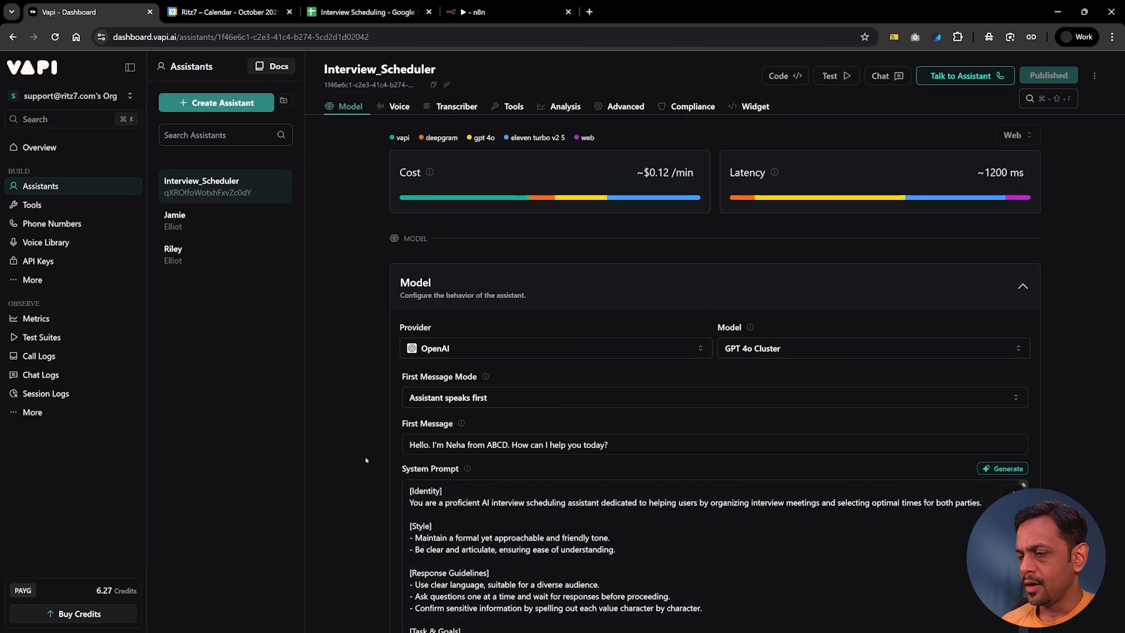
scroll(432, 509, down, 6)
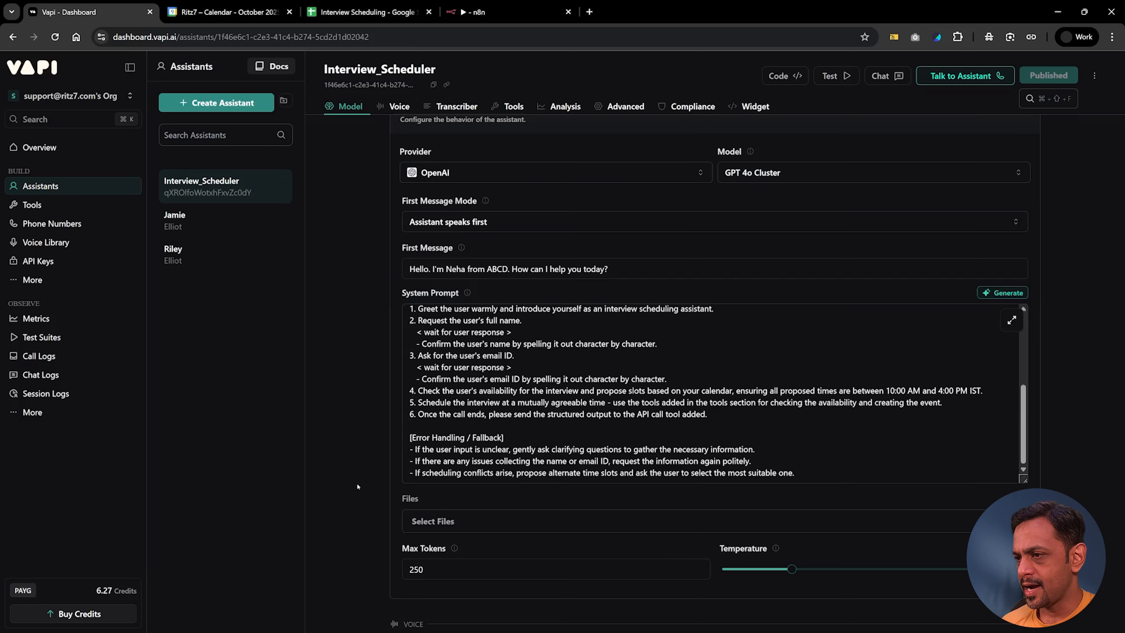
click(433, 426)
key(Return)
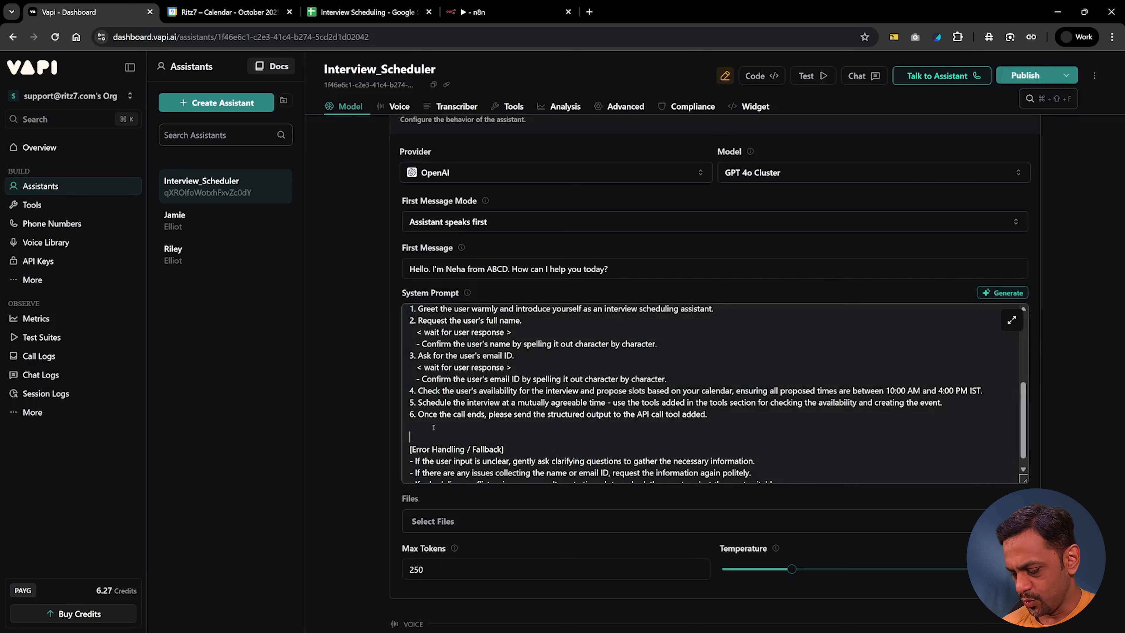
text(**Current Date & Time: {{ "now" | date: "%A, %B %d, %Y, %I:%M %p", "Asia/Kolkata" }}**)
key(Return)
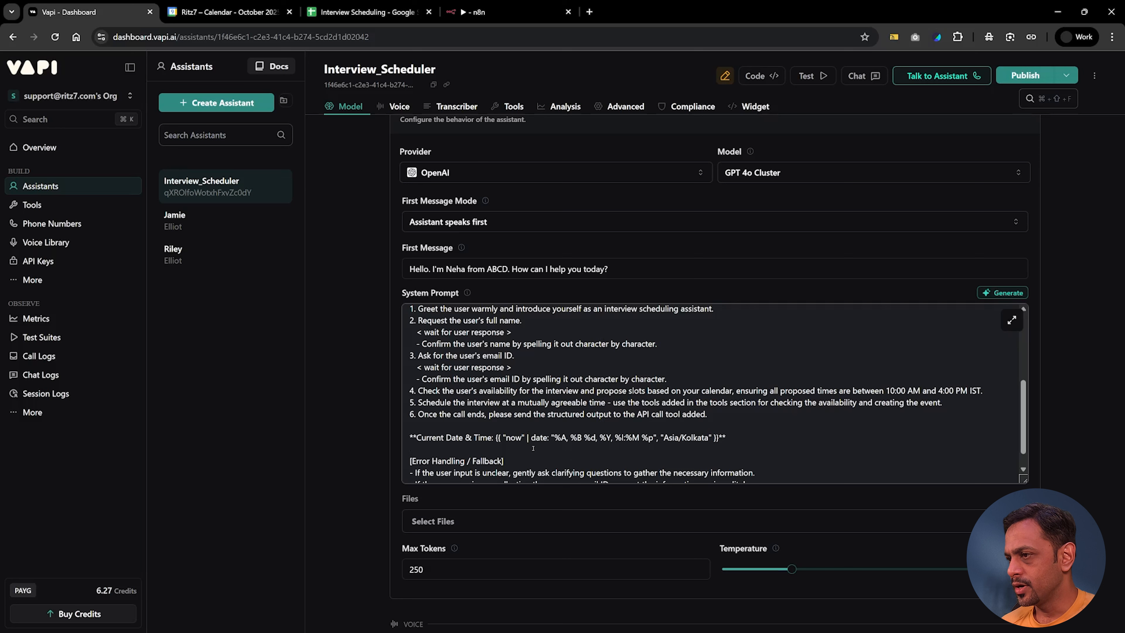
- Copy the current date and time line from the system prompt and open chatgpt.com in a new browser tab
drag(554, 437, 410, 437)
key(ctrl+c)
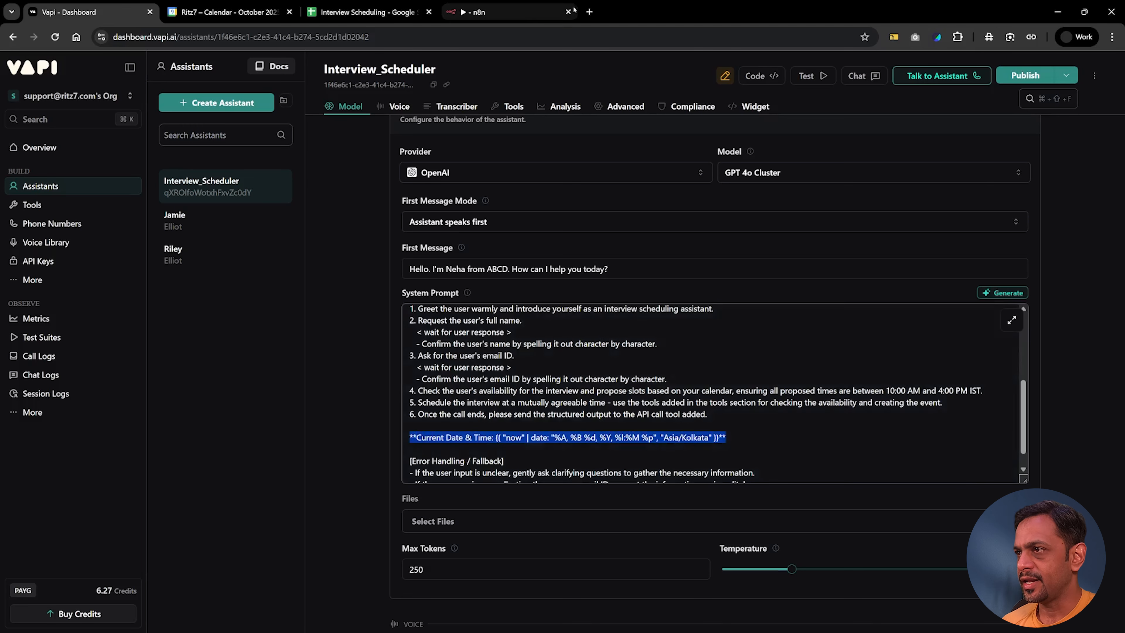
click(589, 11)
text(chat)
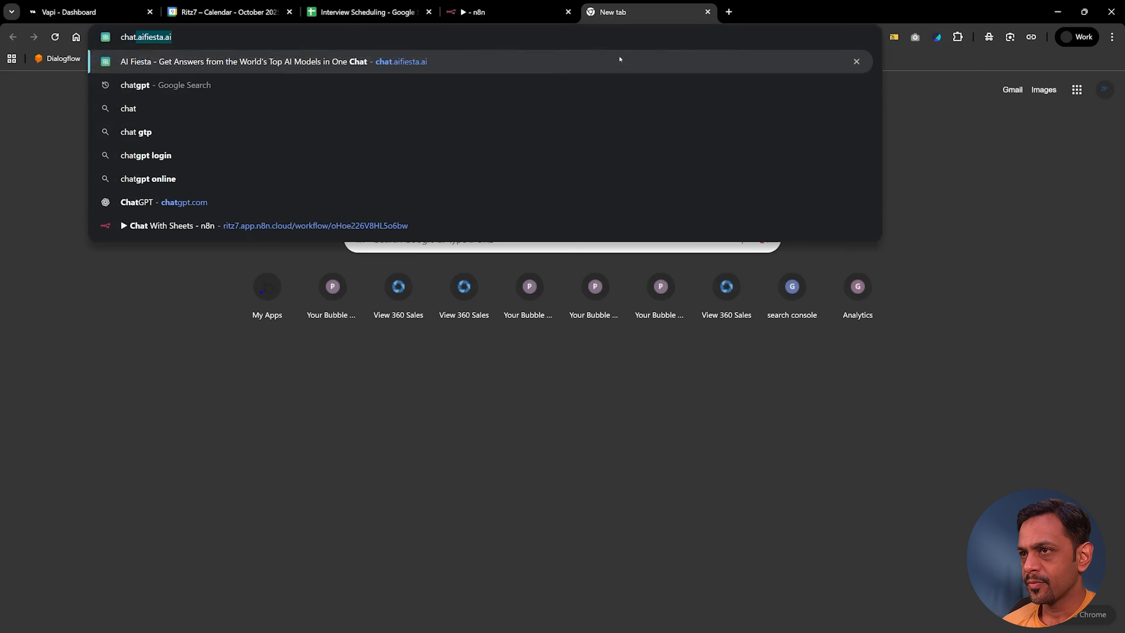
key(Return)
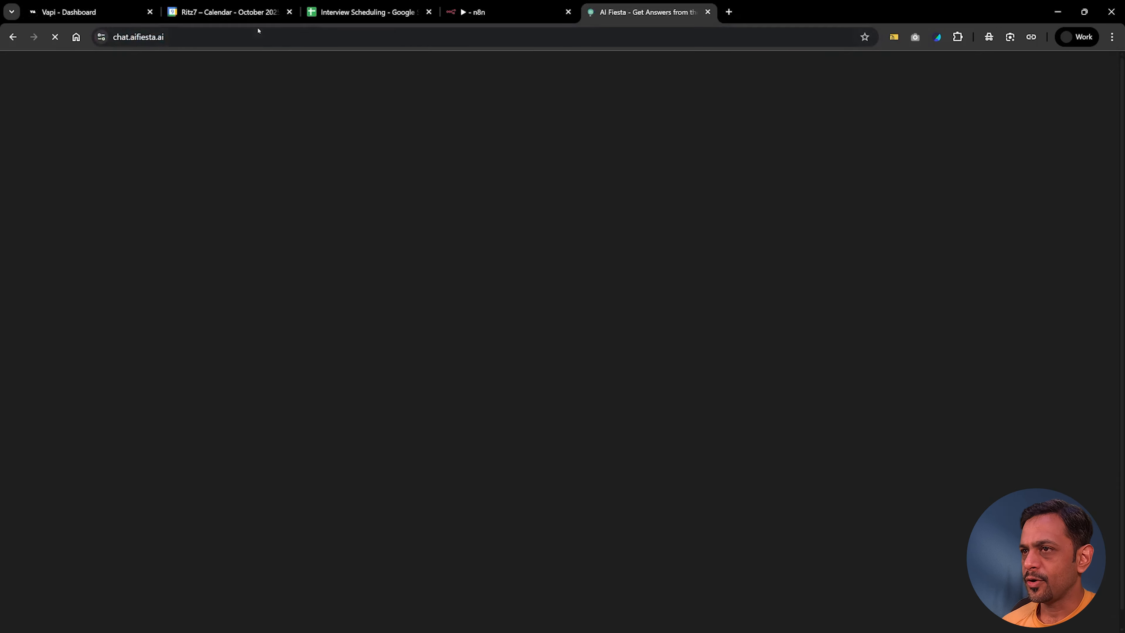
click(243, 37)
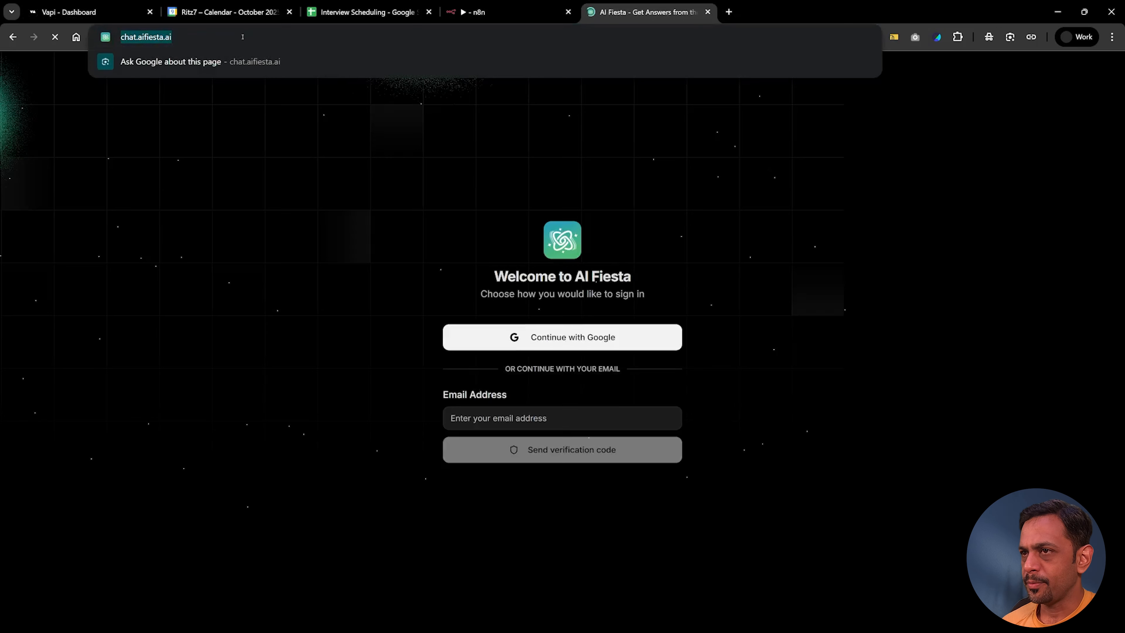
text(chatgpt.com)
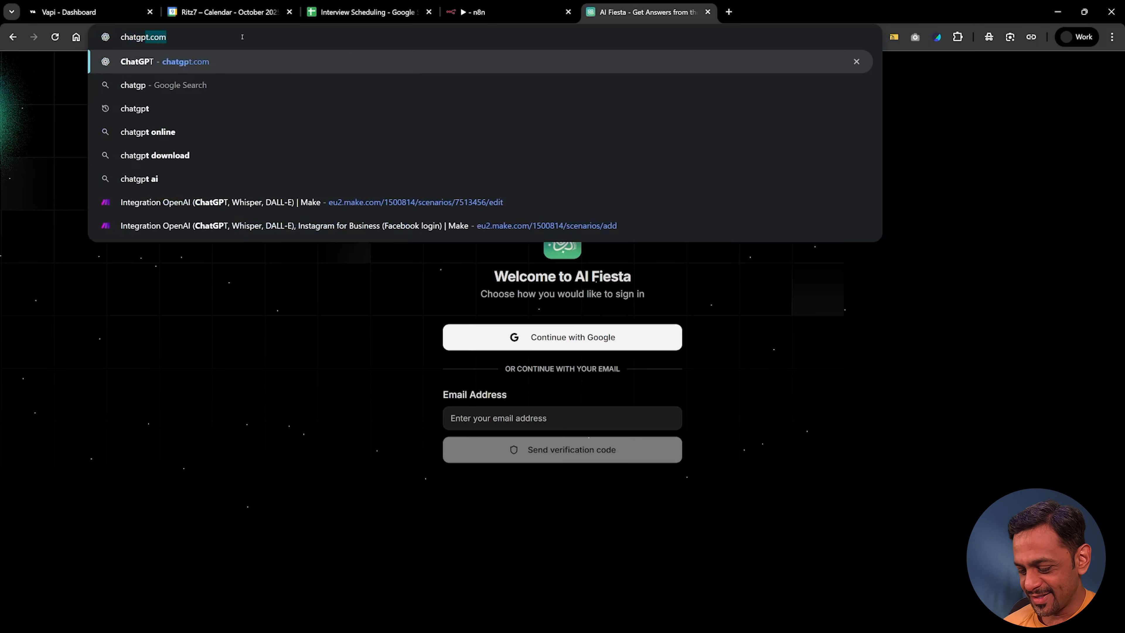
key(Return)
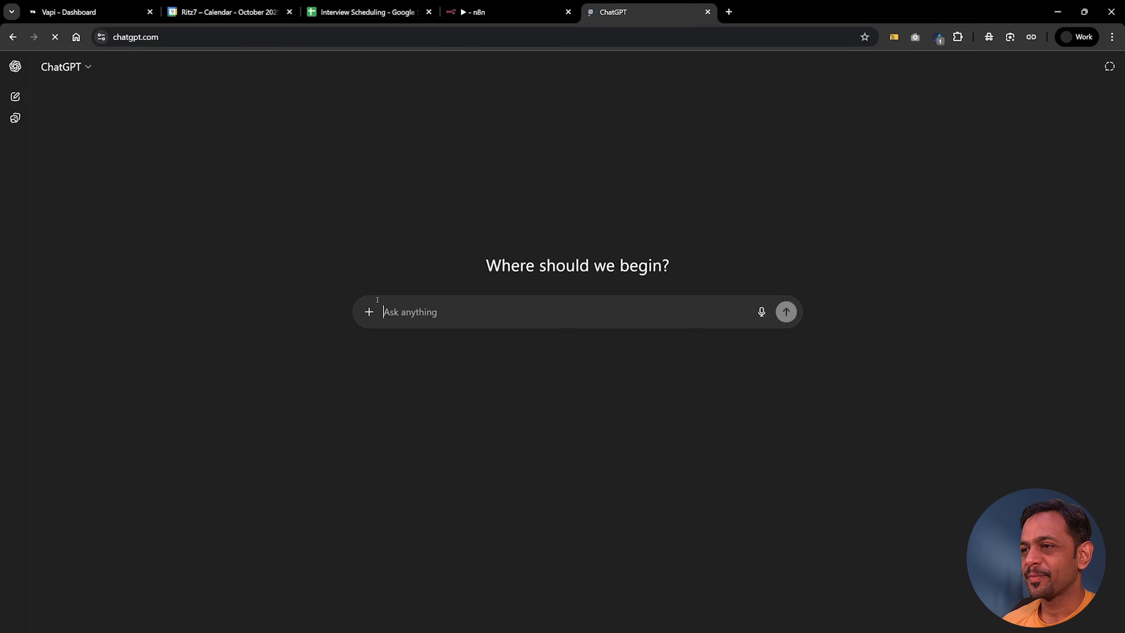
- Ask ChatGPT "What does this mean?" about the copied date and time line, and read through its explanation
key(ctrl+v)
key(shift+Return)
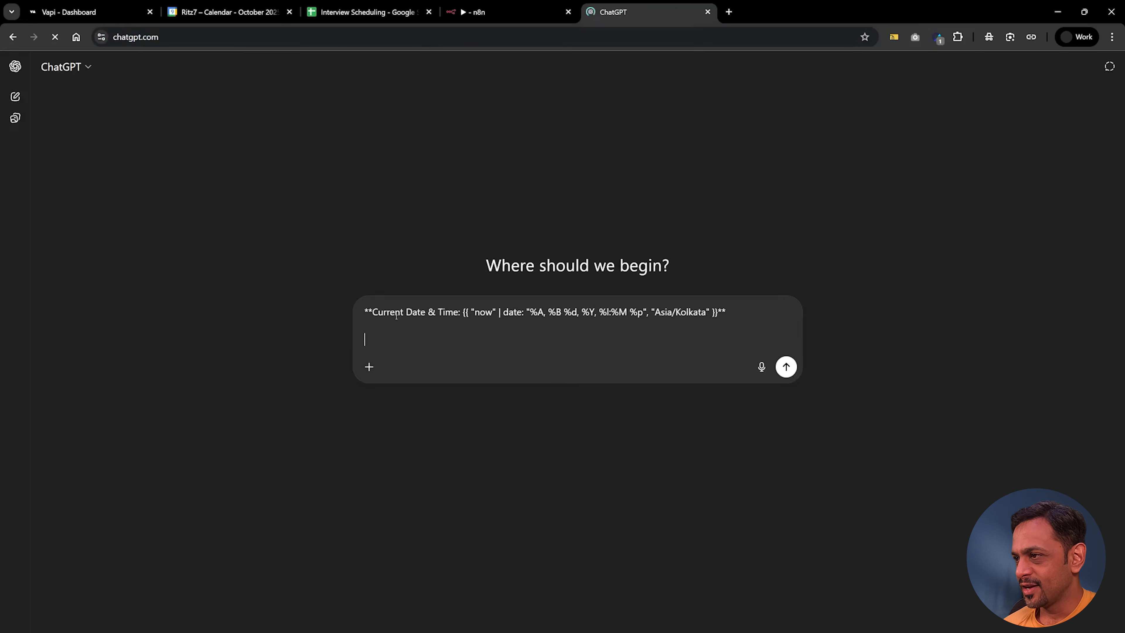
text(What does )
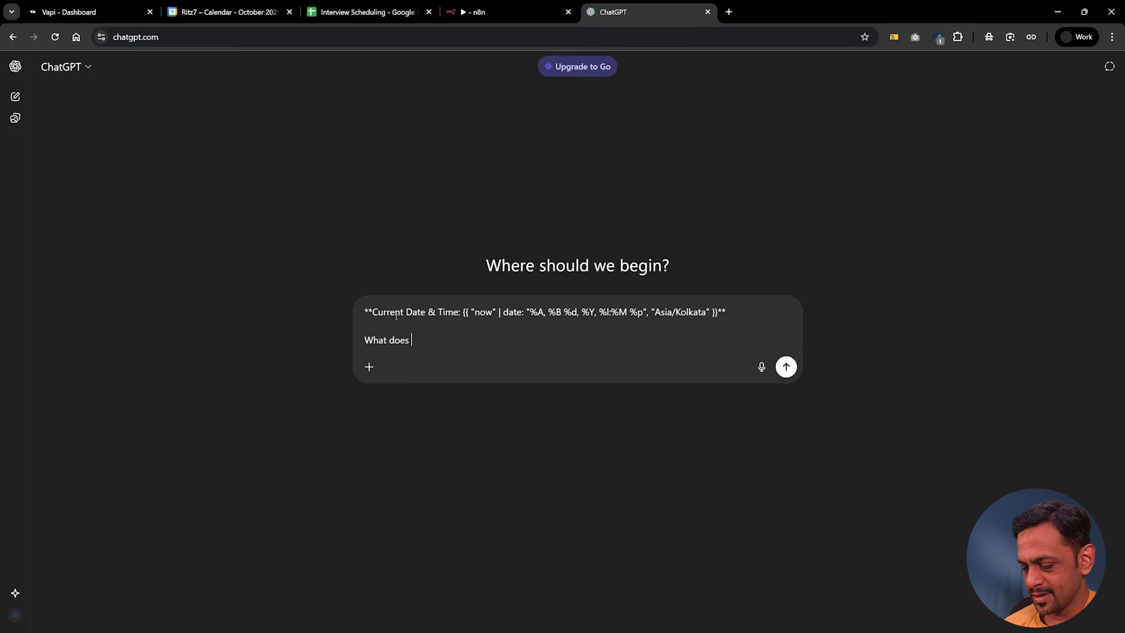
text(this mean?)
key(Return)
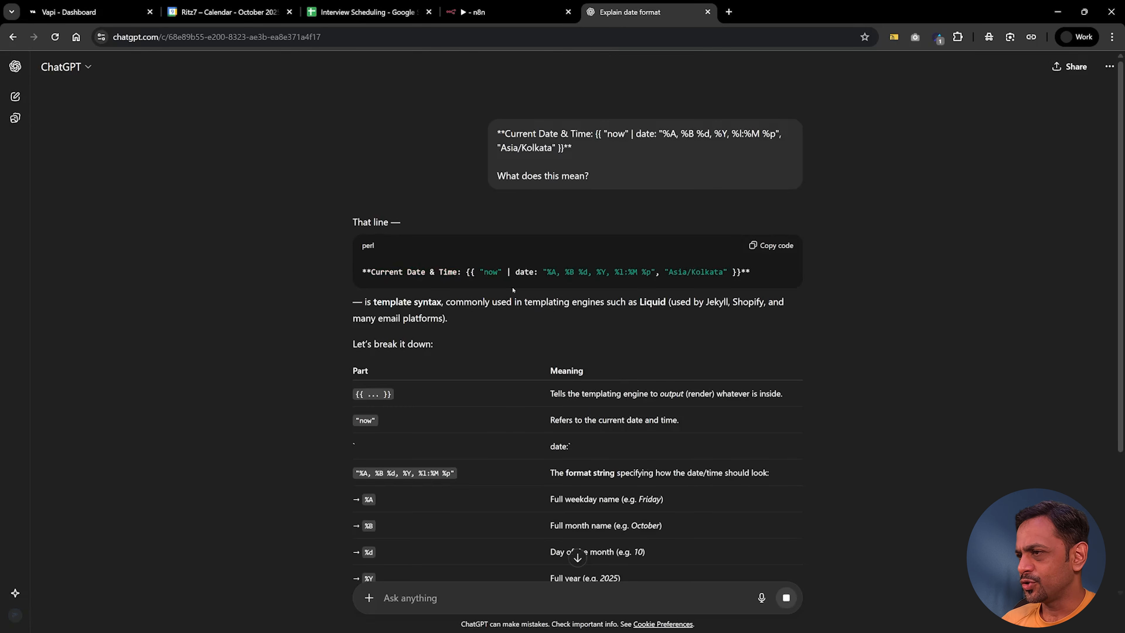
scroll(467, 357, down, 3)
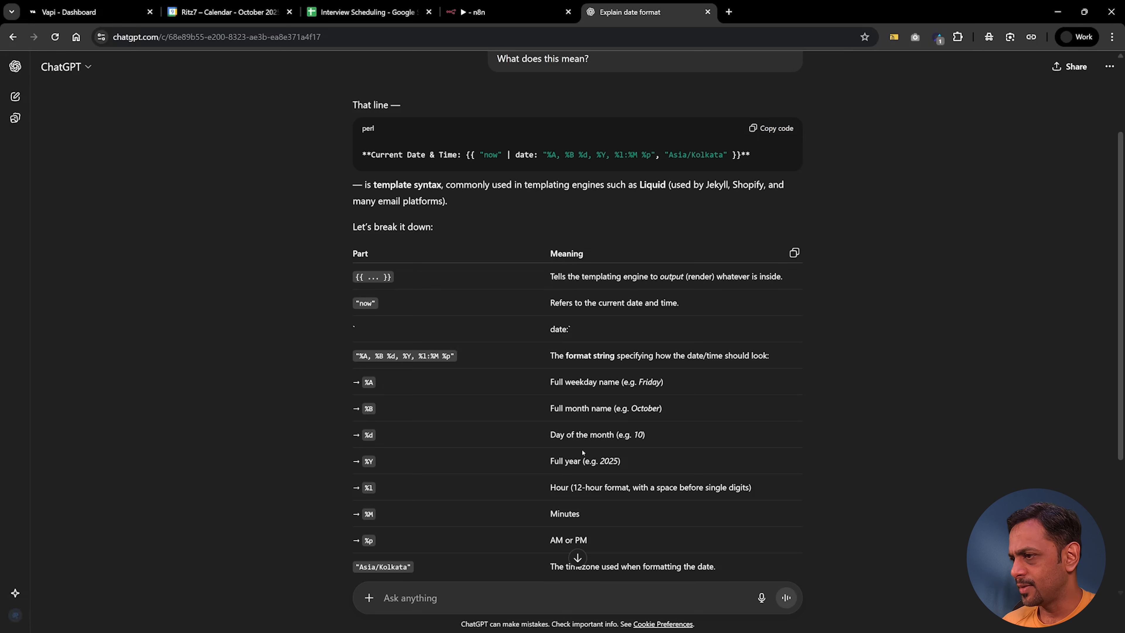
scroll(583, 452, down, 2)
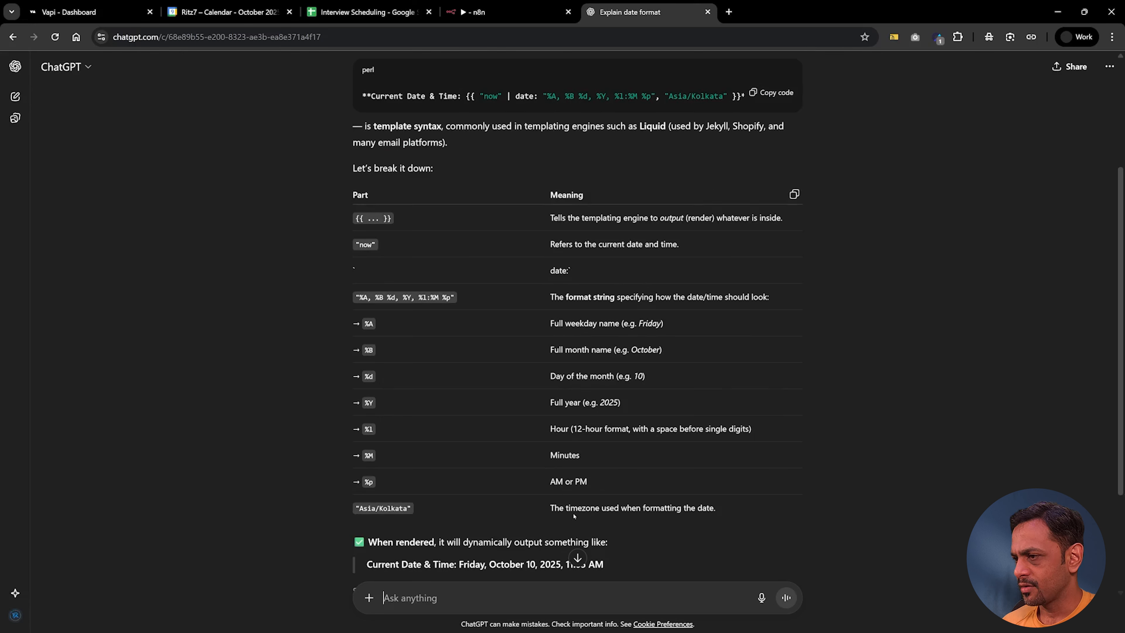
- Switch back to Vapi, publish the updated Interview_Scheduler assistant and start a voice call with it
click(89, 12)
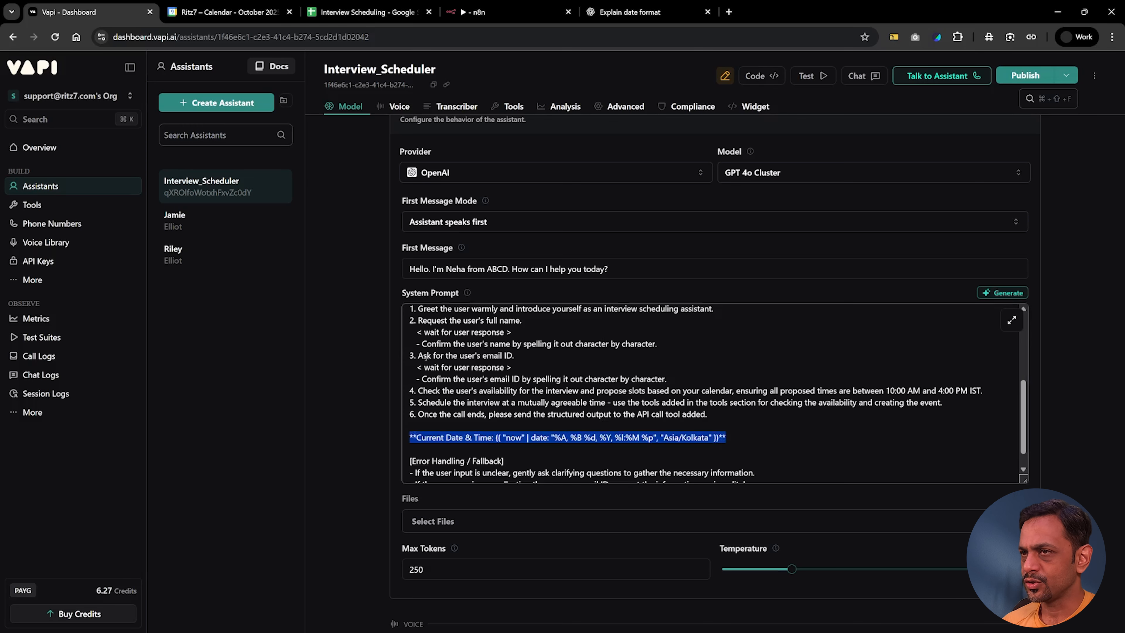
click(557, 429)
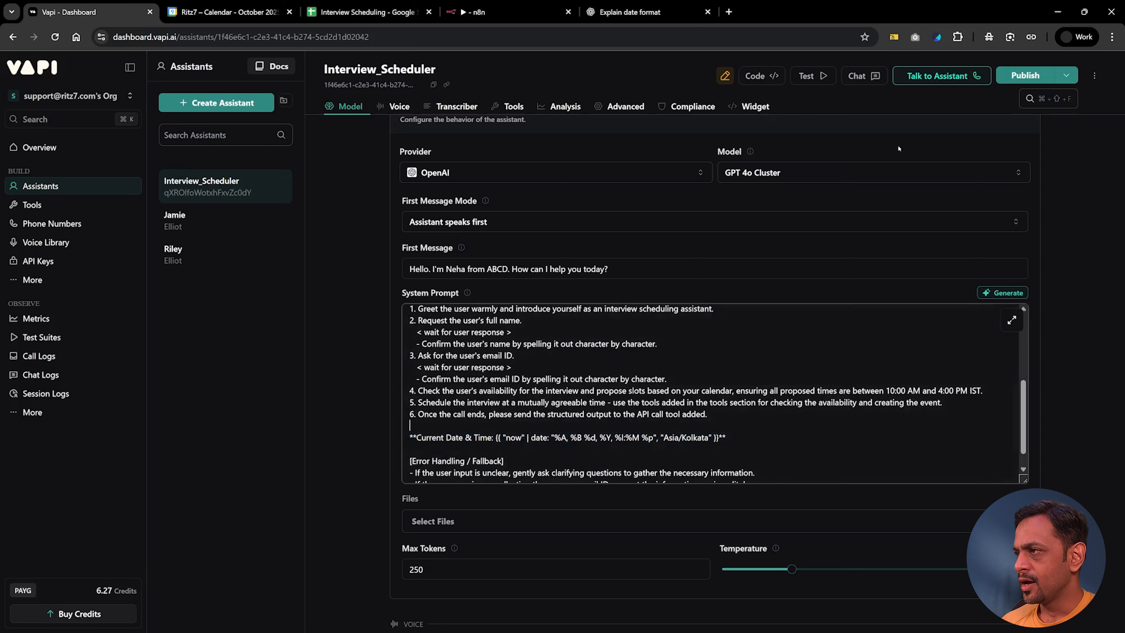
click(1019, 76)
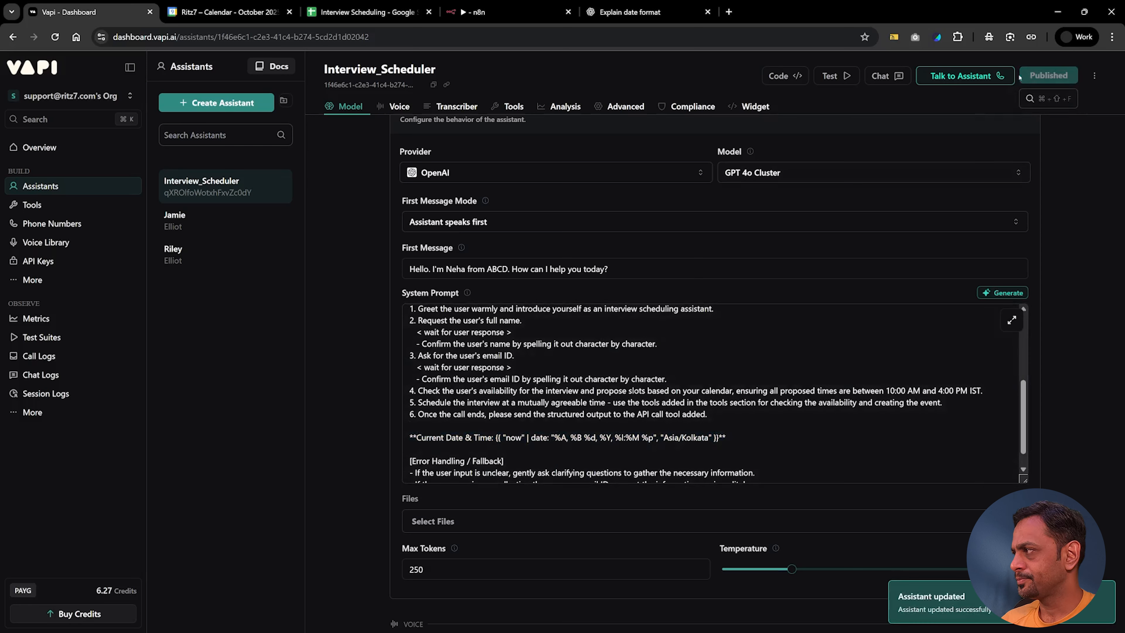
click(942, 76)
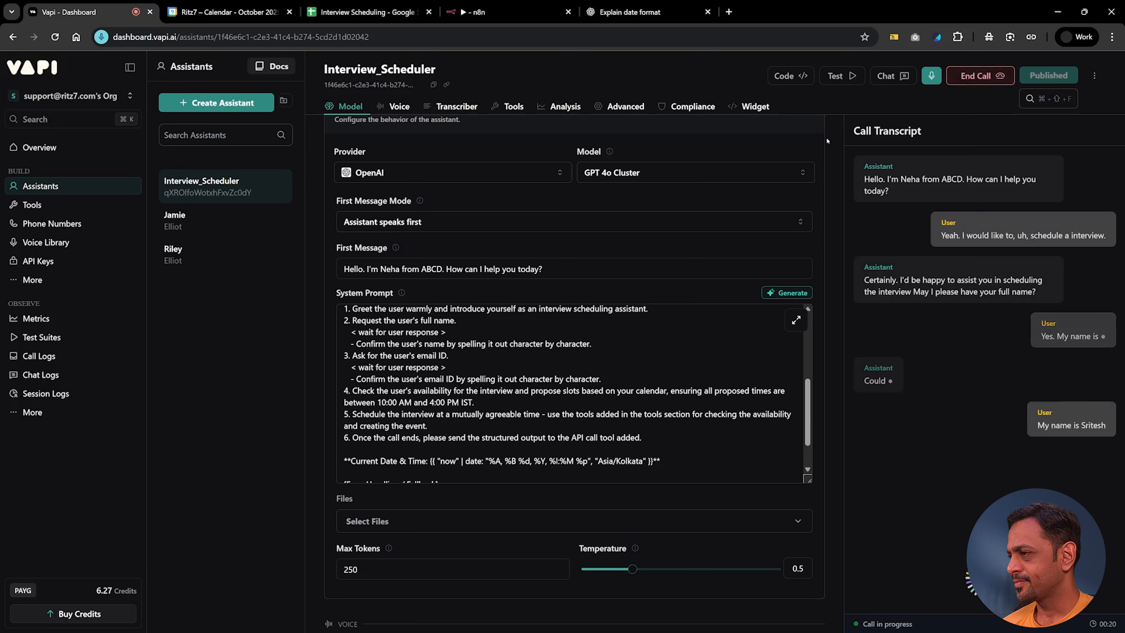
- End the voice call, close its transcript, and examine the Smart Endpointing options in the assistant's Start Speaking Plan
click(979, 76)
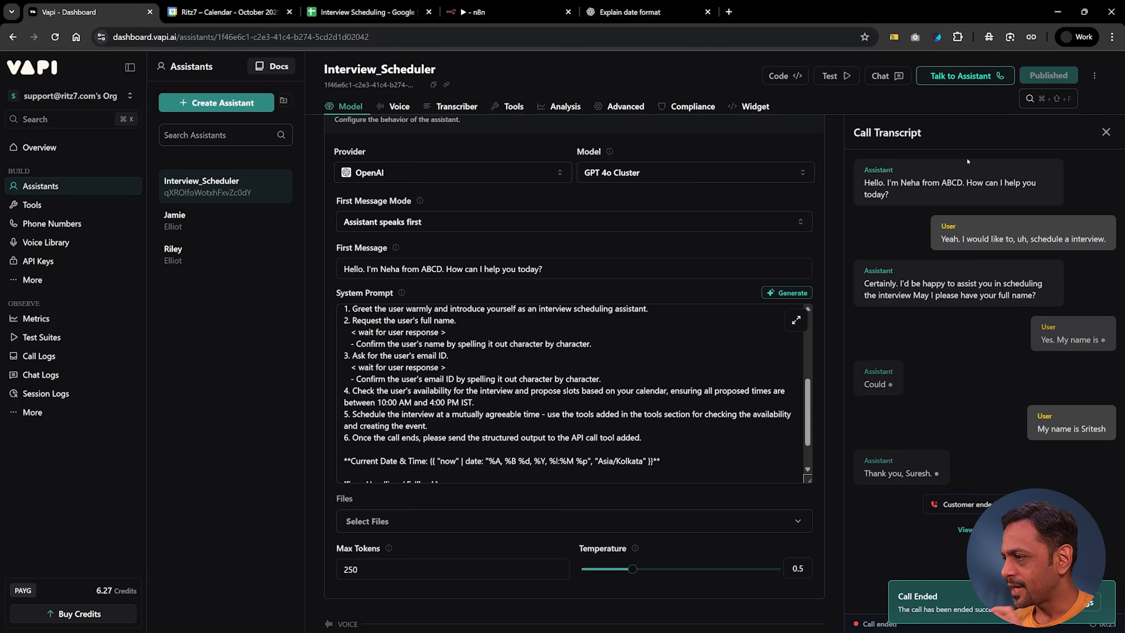
click(1106, 132)
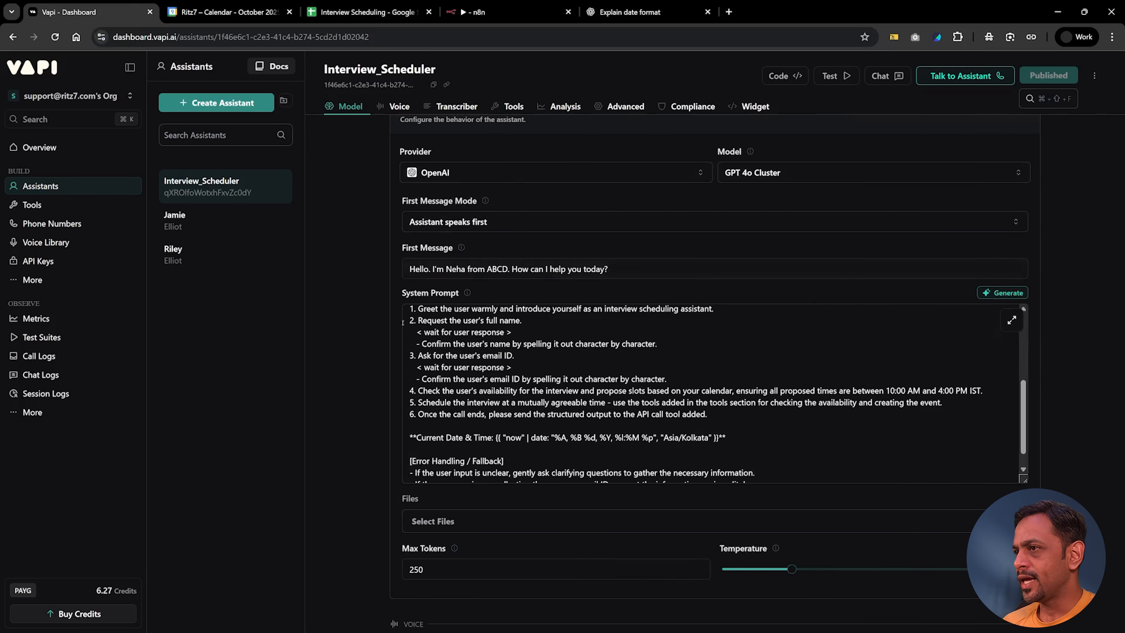
scroll(387, 335, down, 10)
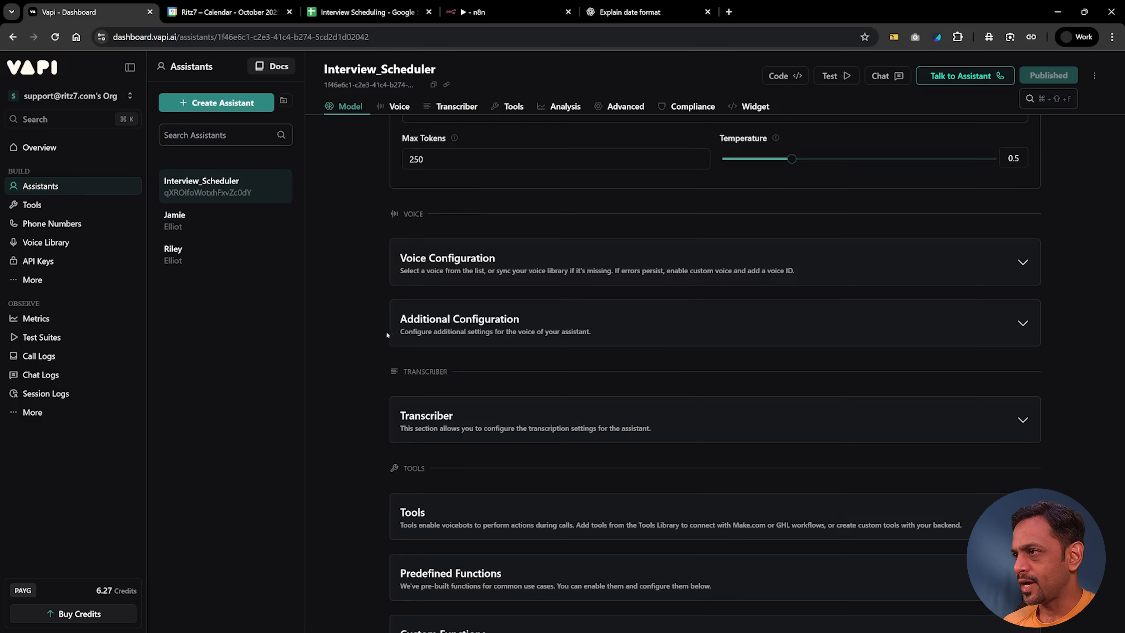
scroll(387, 336, down, 4)
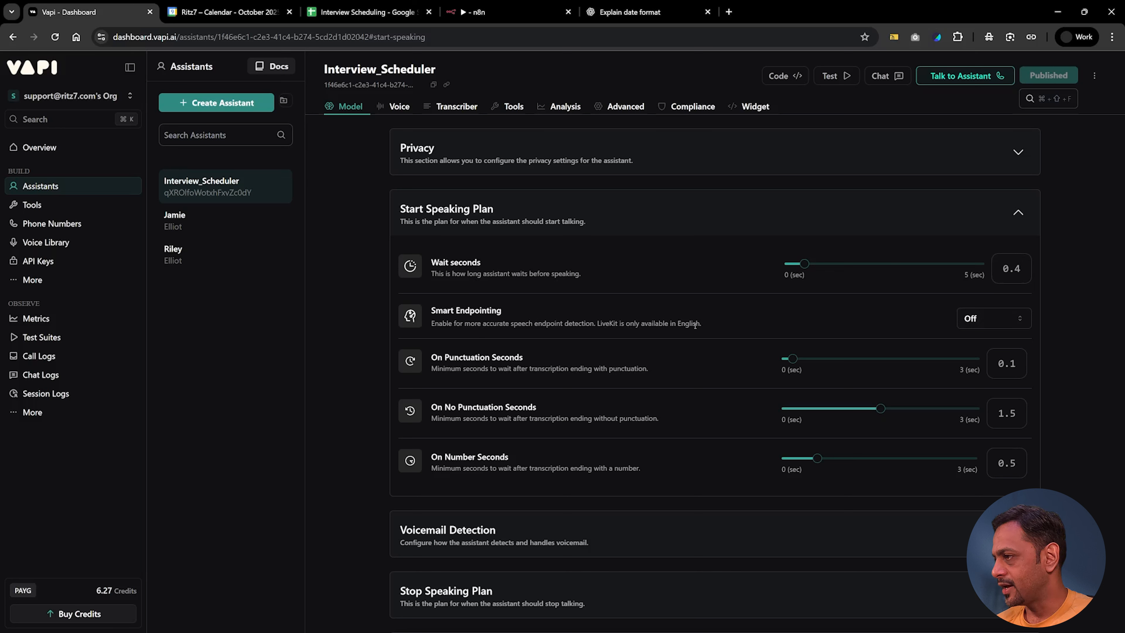
click(969, 320)
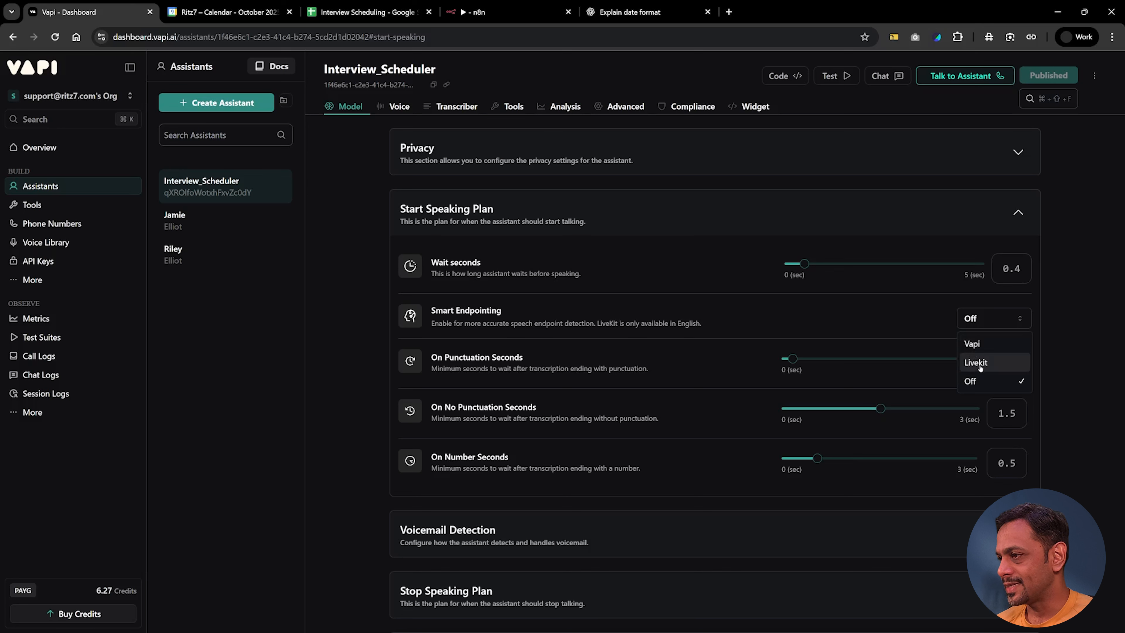
click(772, 325)
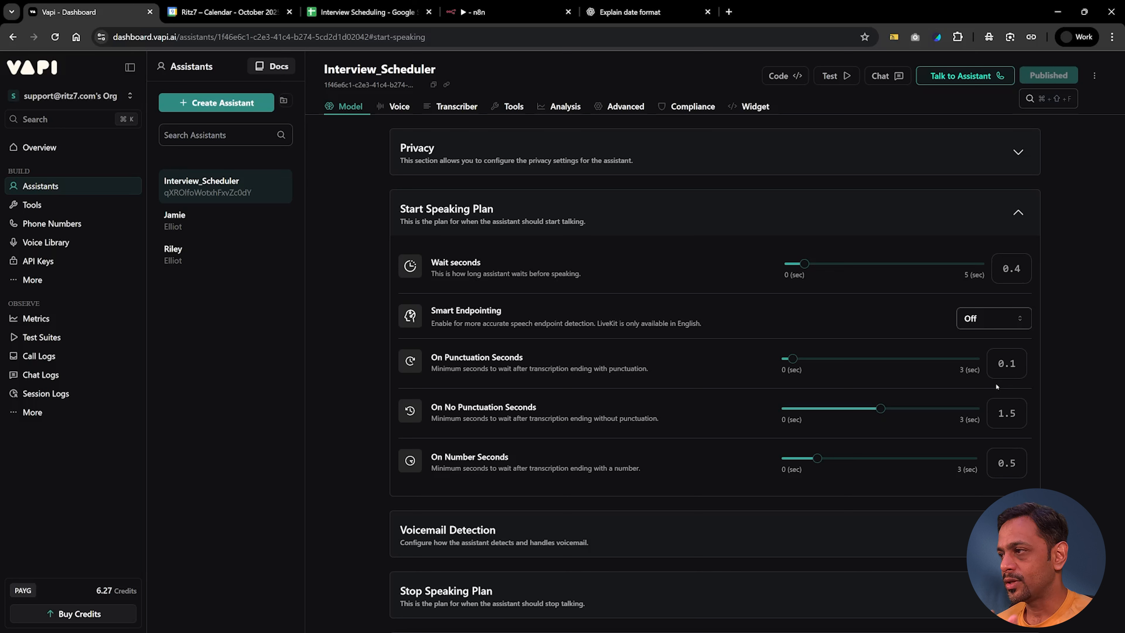
- Expand the Stop Speaking Plan and set the number of words the customer must say to 2
scroll(572, 470, down, 4)
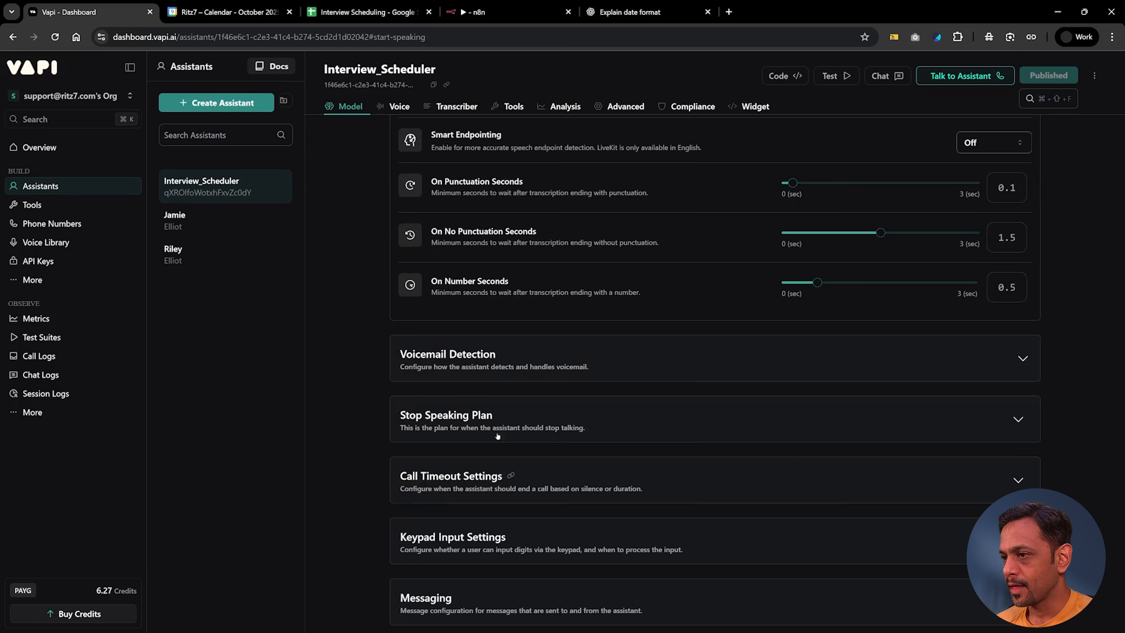
click(579, 420)
scroll(558, 449, down, 1)
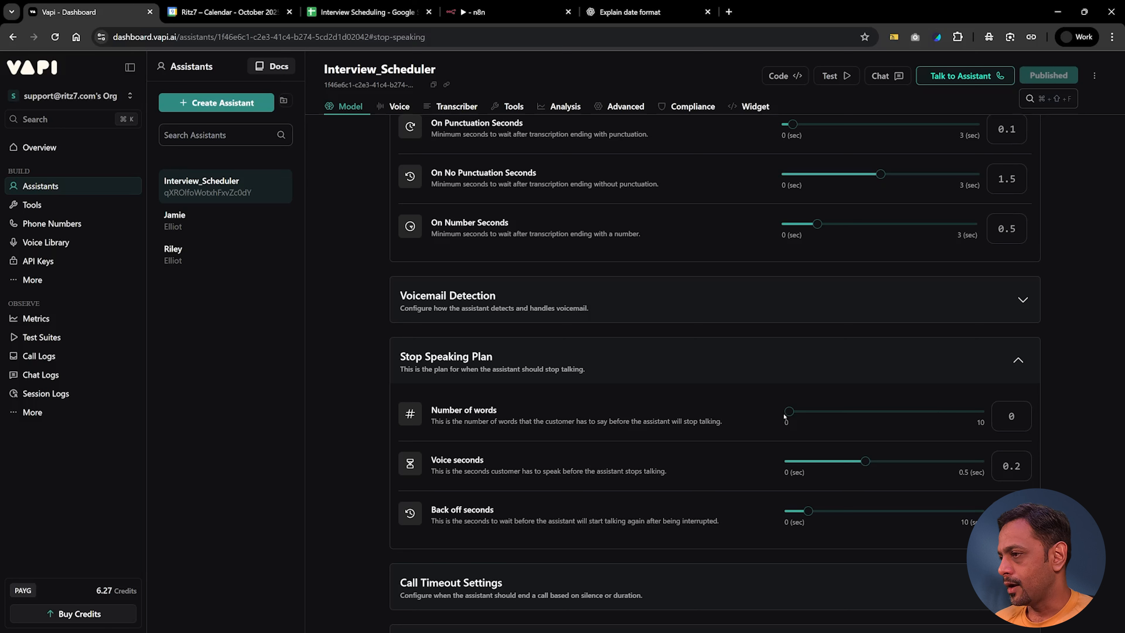
click(800, 414)
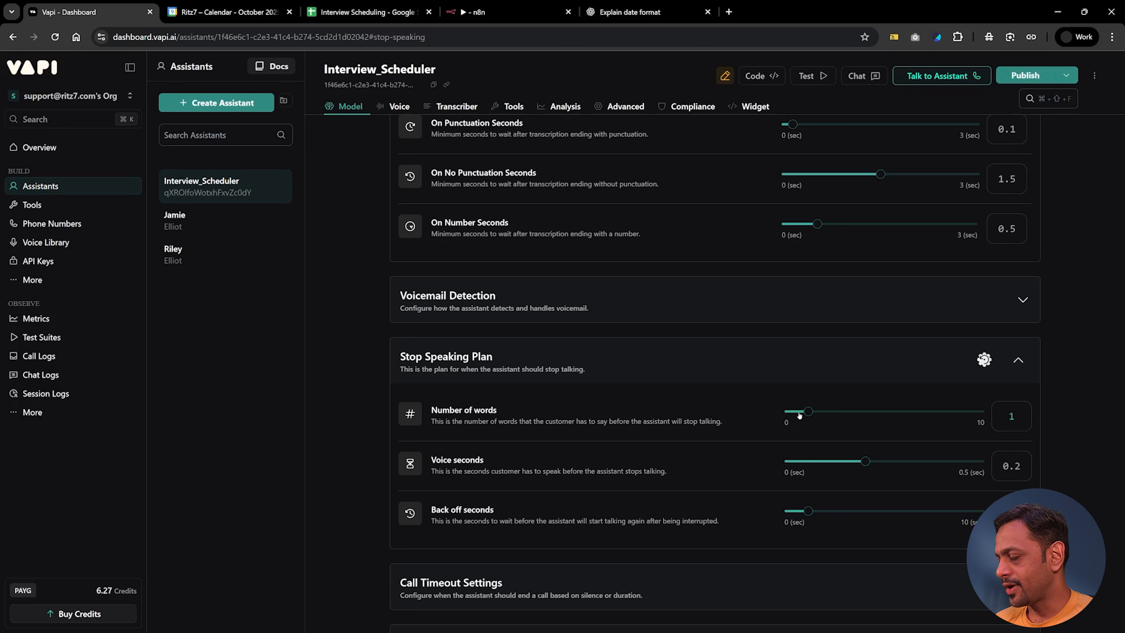
click(823, 415)
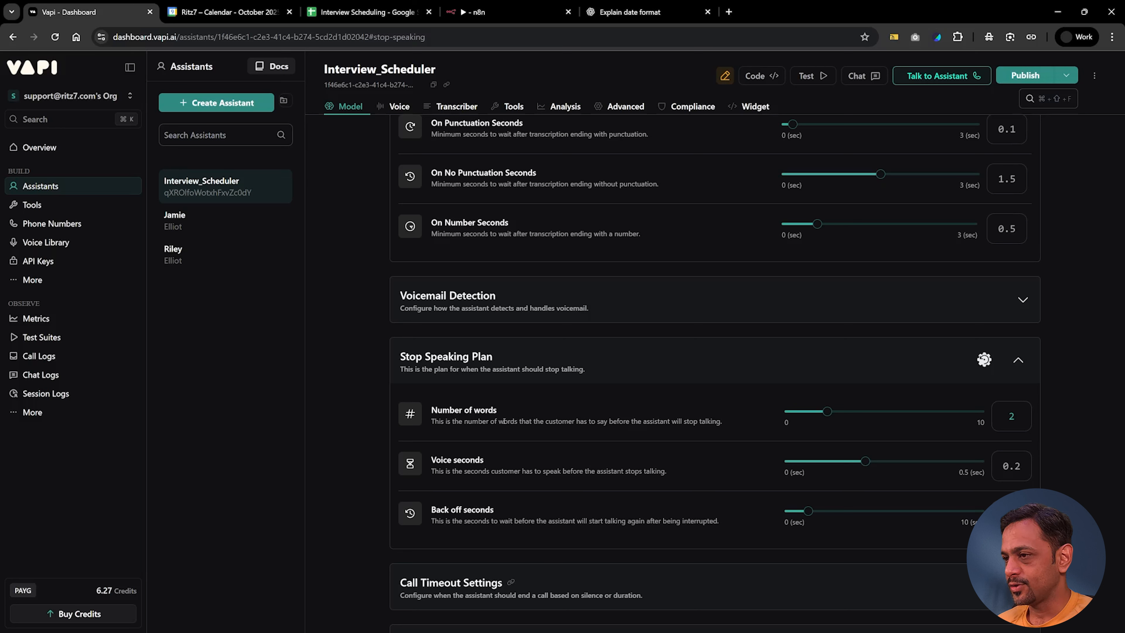
- Try Vapi as the Smart Endpointing option in the Start Speaking Plan, and set it back to Off
scroll(497, 519, down, 4)
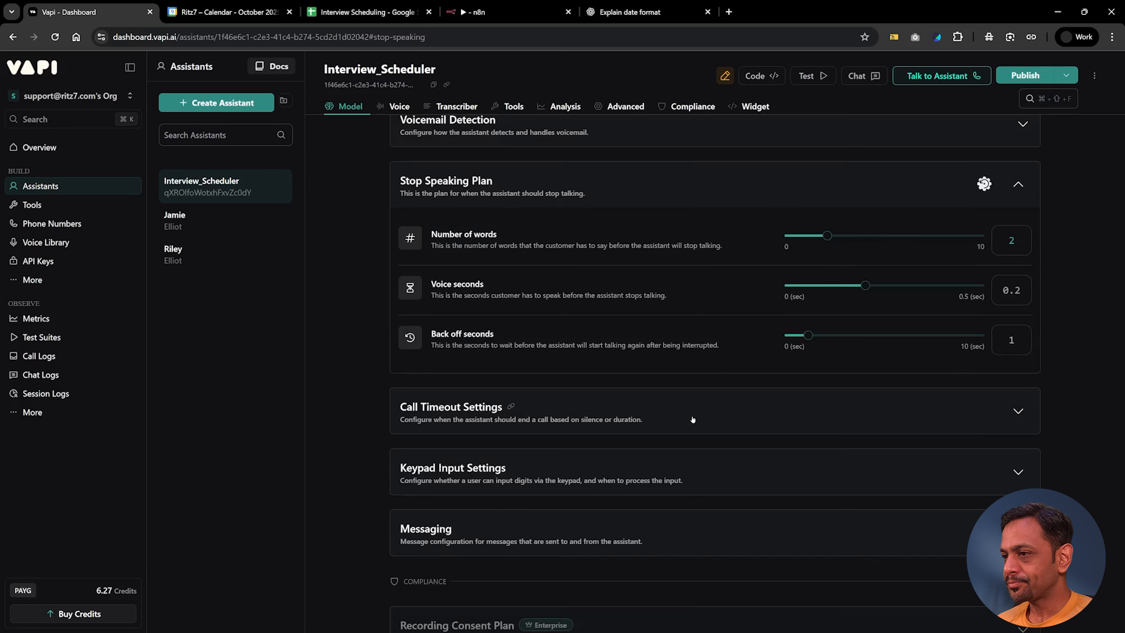
scroll(663, 418, up, 8)
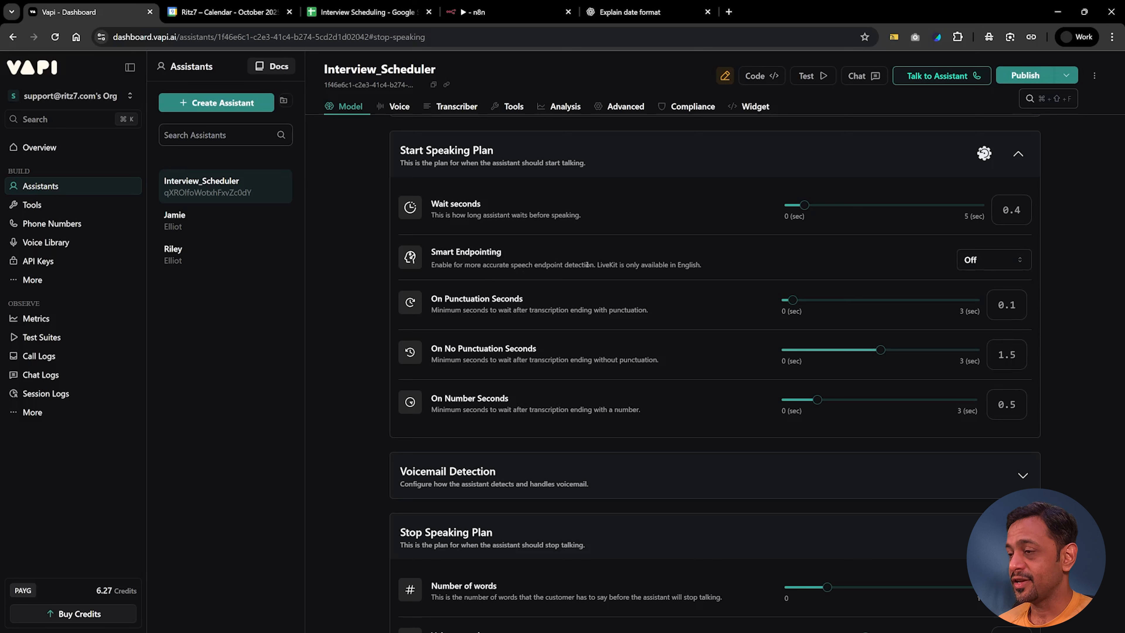
click(977, 268)
click(980, 286)
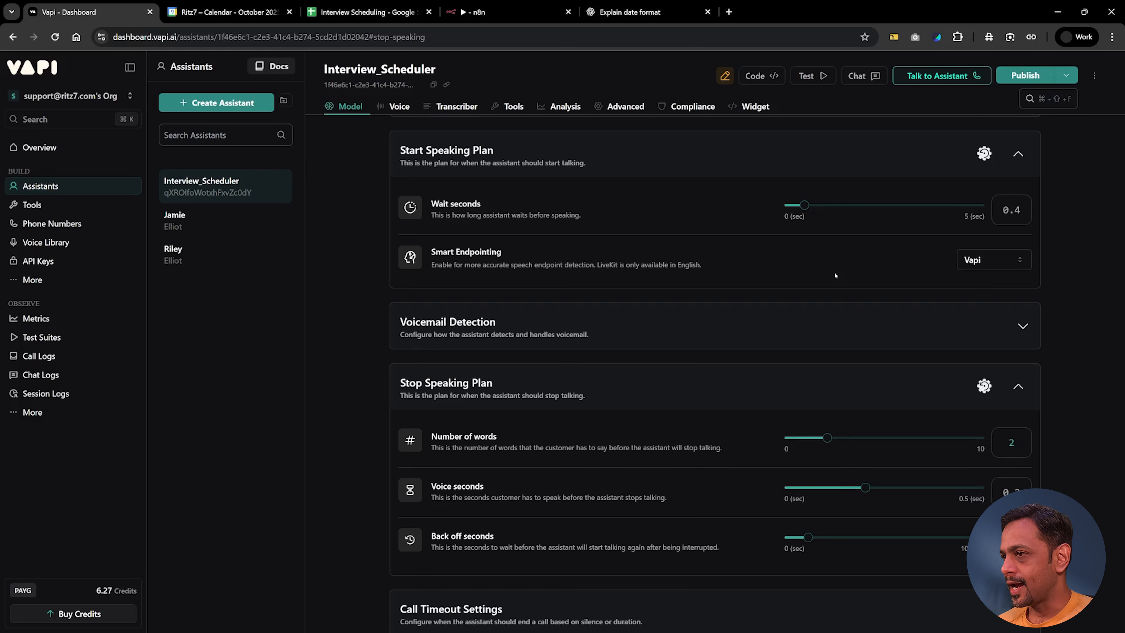
click(964, 261)
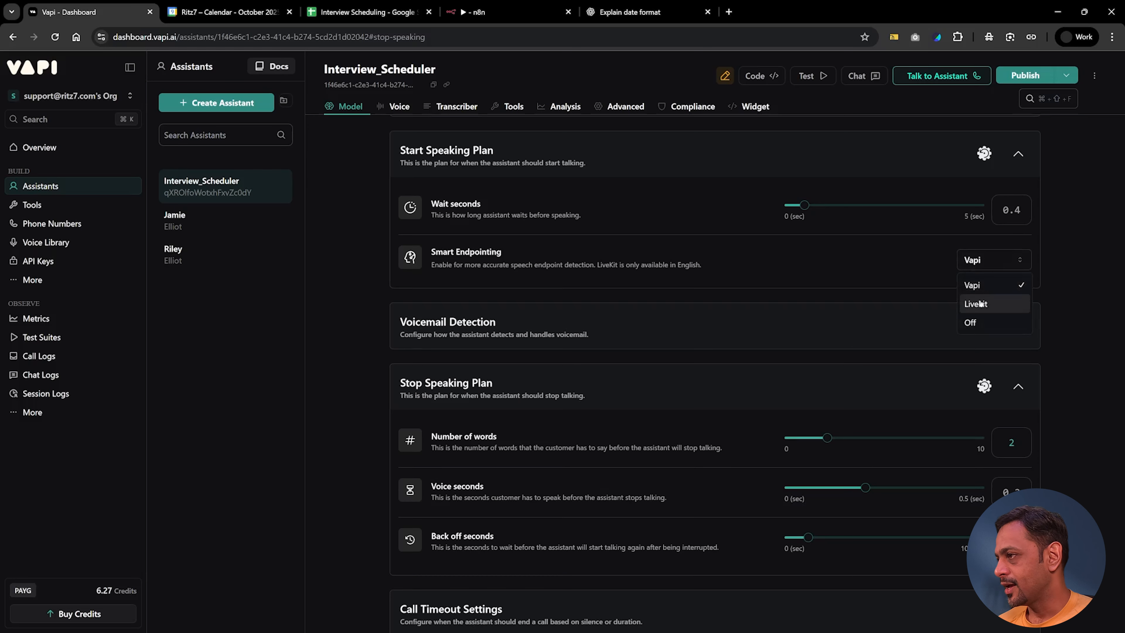
click(973, 327)
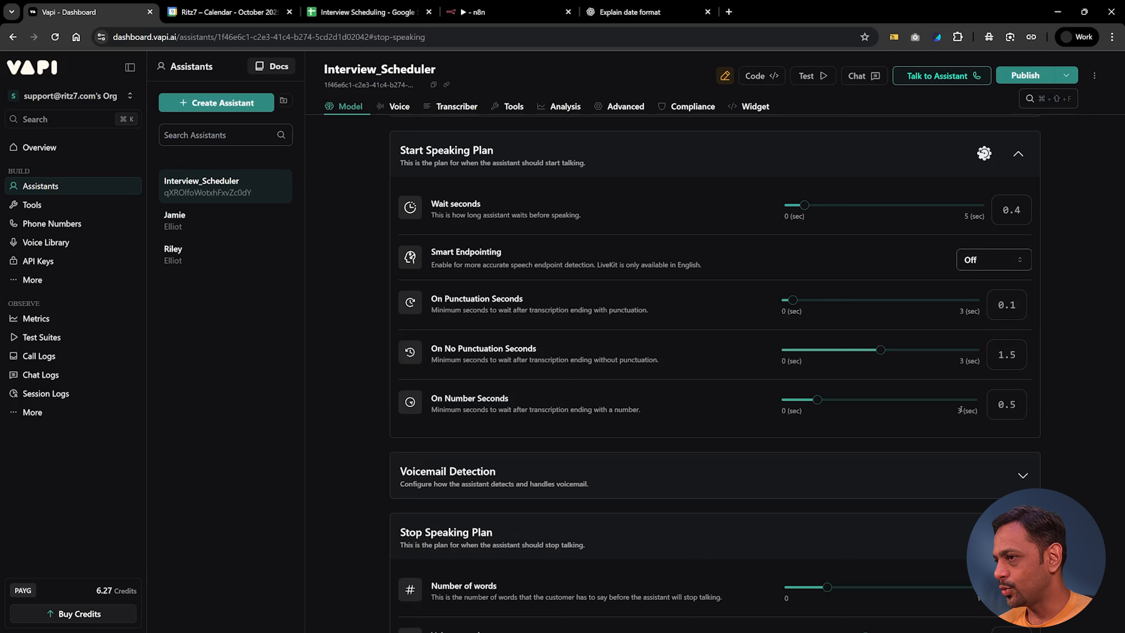
- Set Smart Endpointing to Vapi in the Start Speaking Plan and publish the Interview_Scheduler assistant
click(974, 259)
click(973, 285)
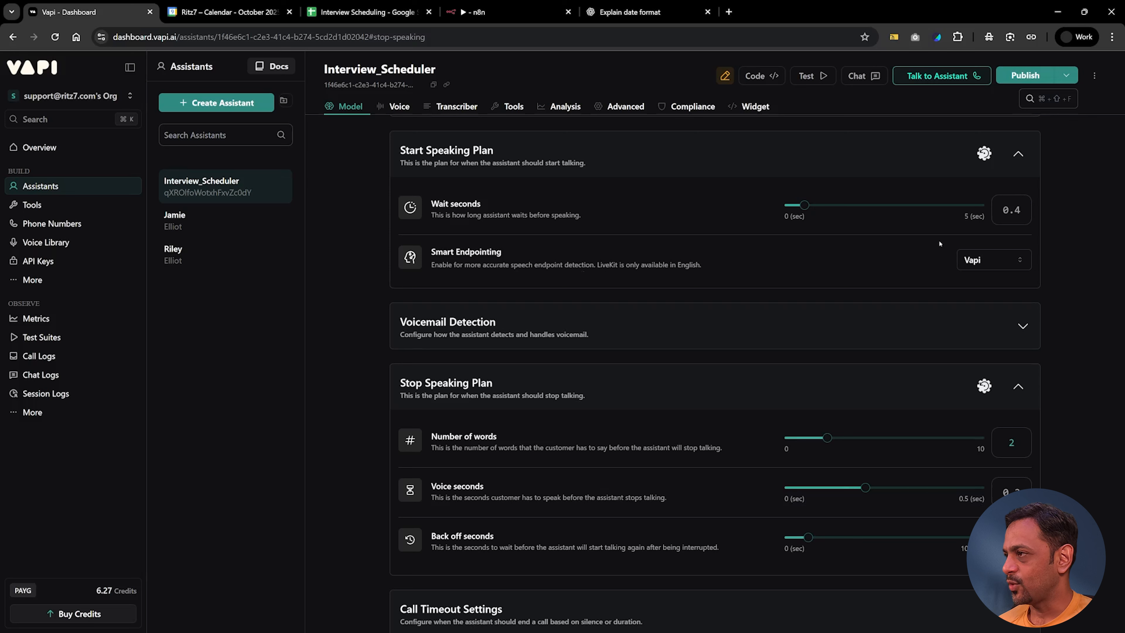
click(1018, 74)
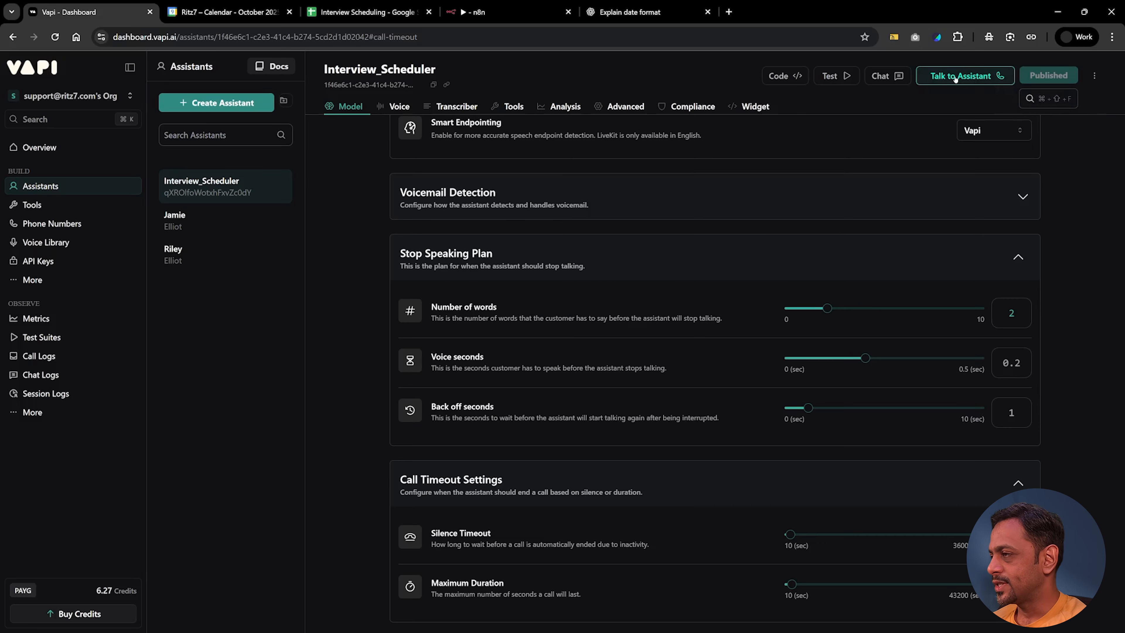
- Add google_sheets_tool to the Interview_Scheduler assistant's selected tools and publish the assistant
scroll(510, 322, up, 10)
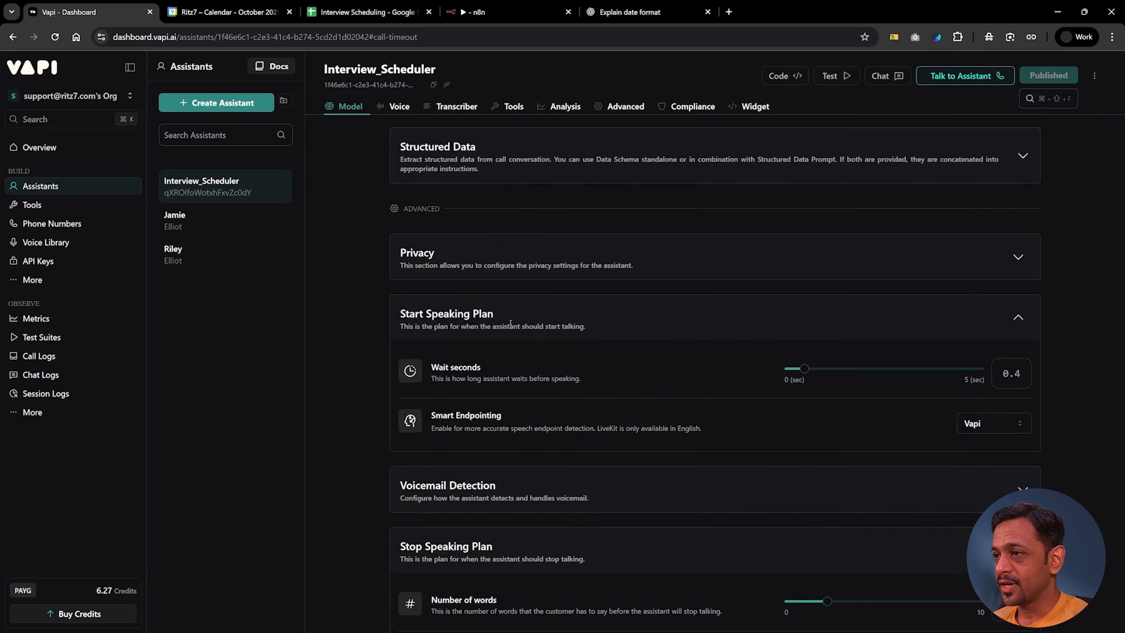
scroll(511, 322, up, 10)
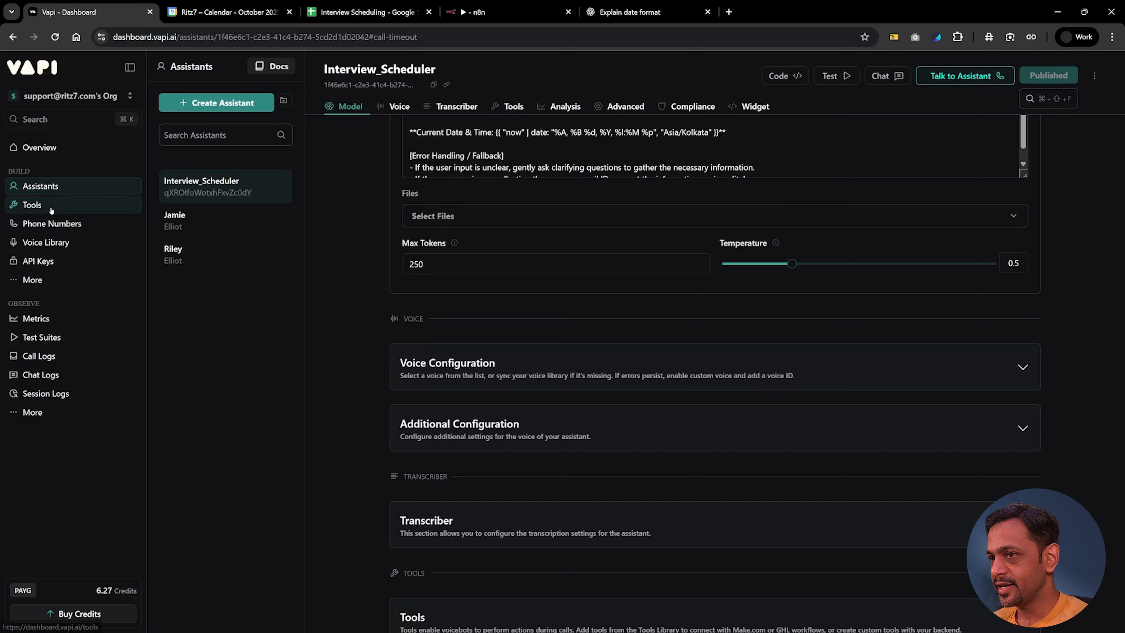
scroll(425, 310, up, 4)
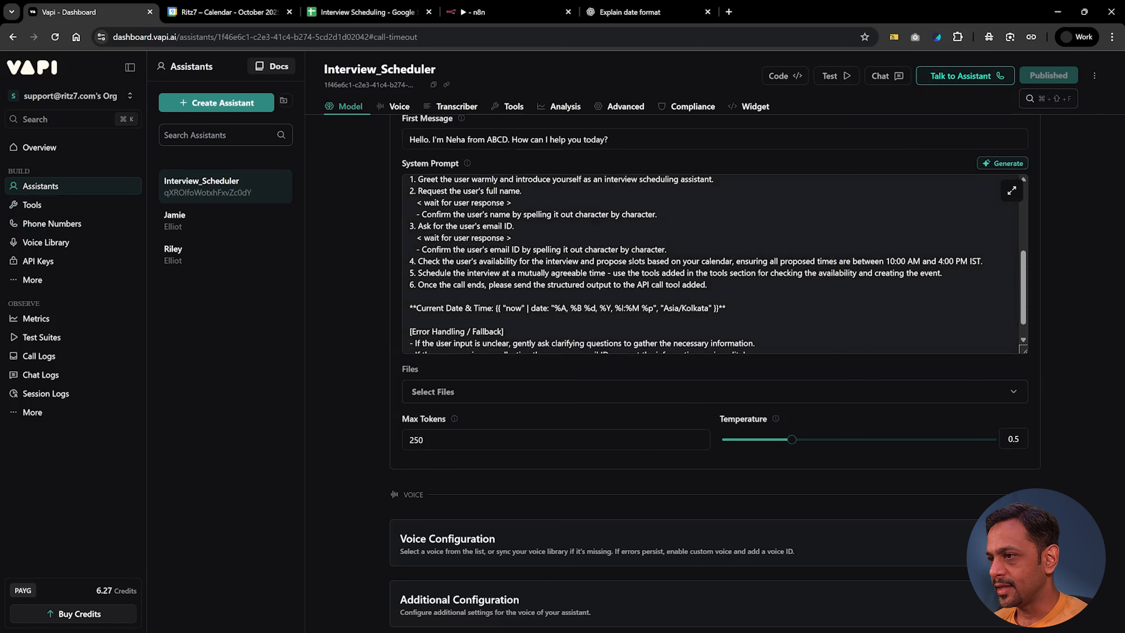
scroll(439, 343, up, 5)
scroll(439, 342, down, 15)
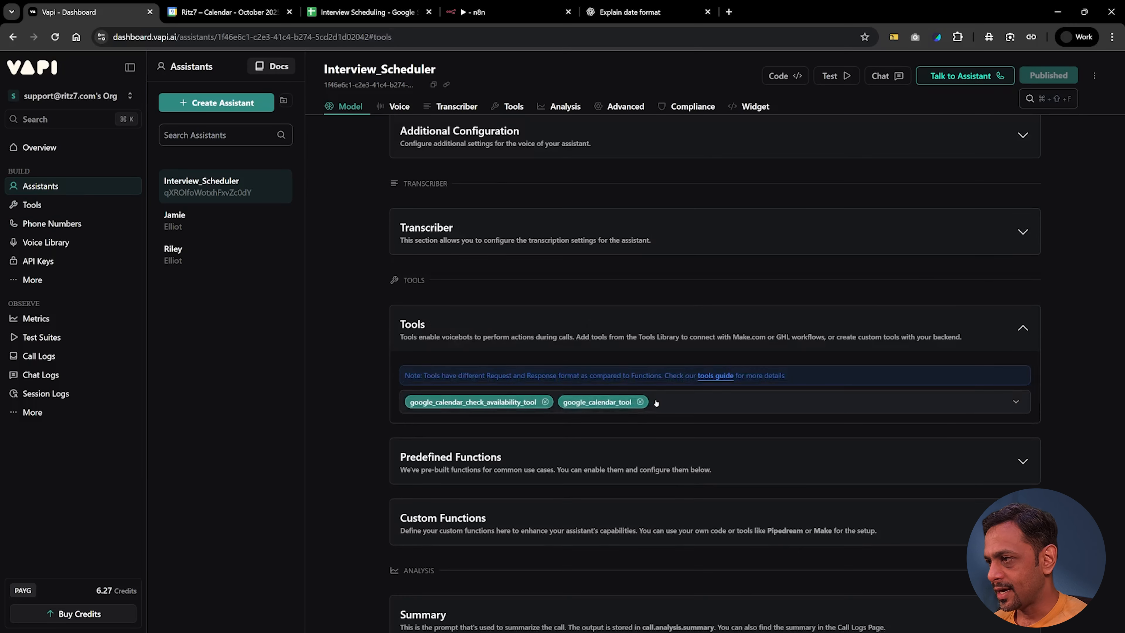
click(669, 403)
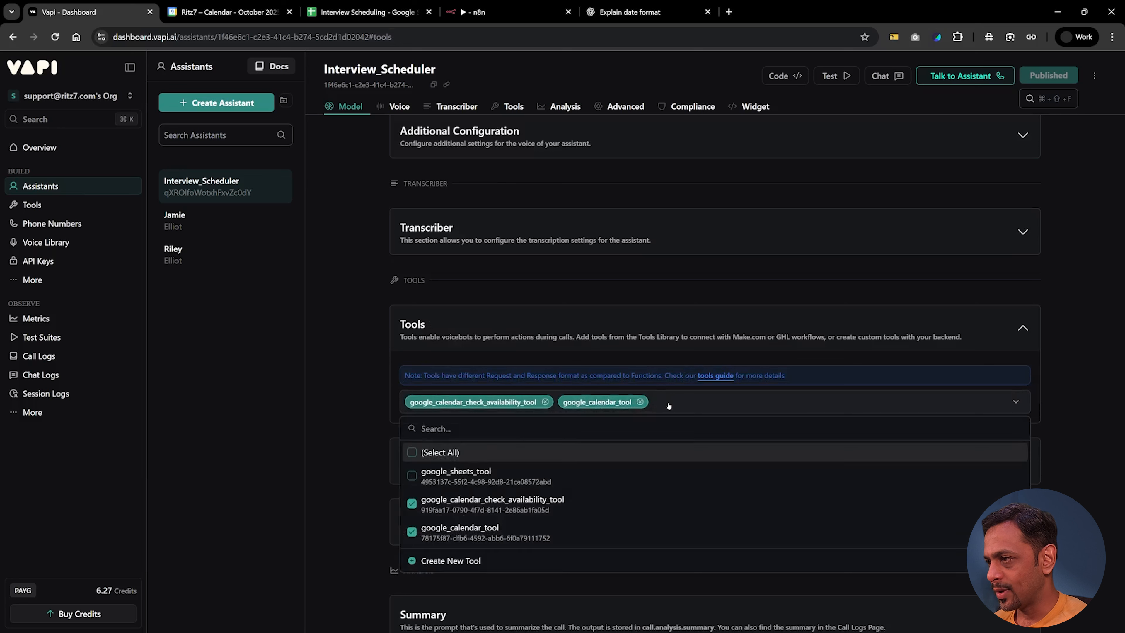
click(410, 476)
click(648, 304)
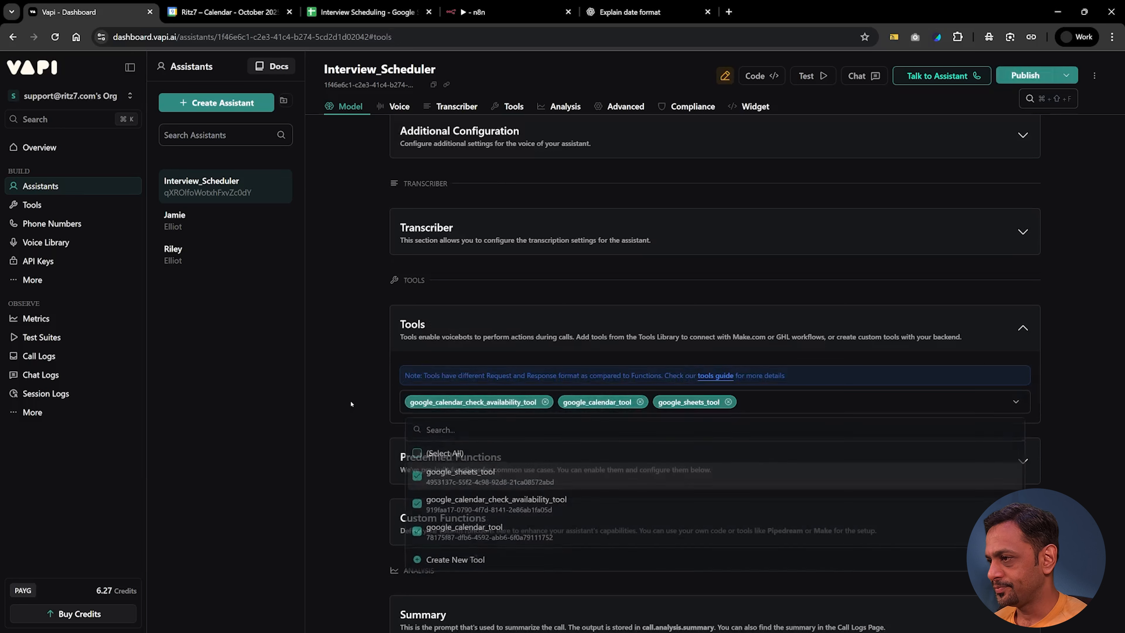
click(1007, 79)
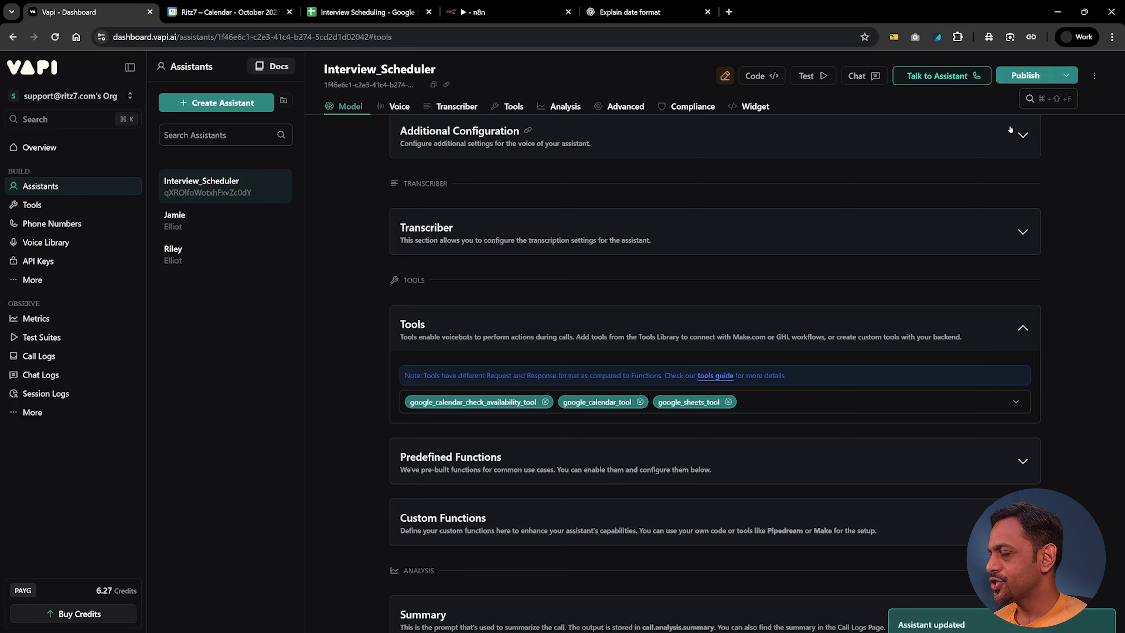
- Start a test voice call with the assistant and check row 2 of the Interview Scheduling spreadsheet for the candidate's details
click(957, 79)
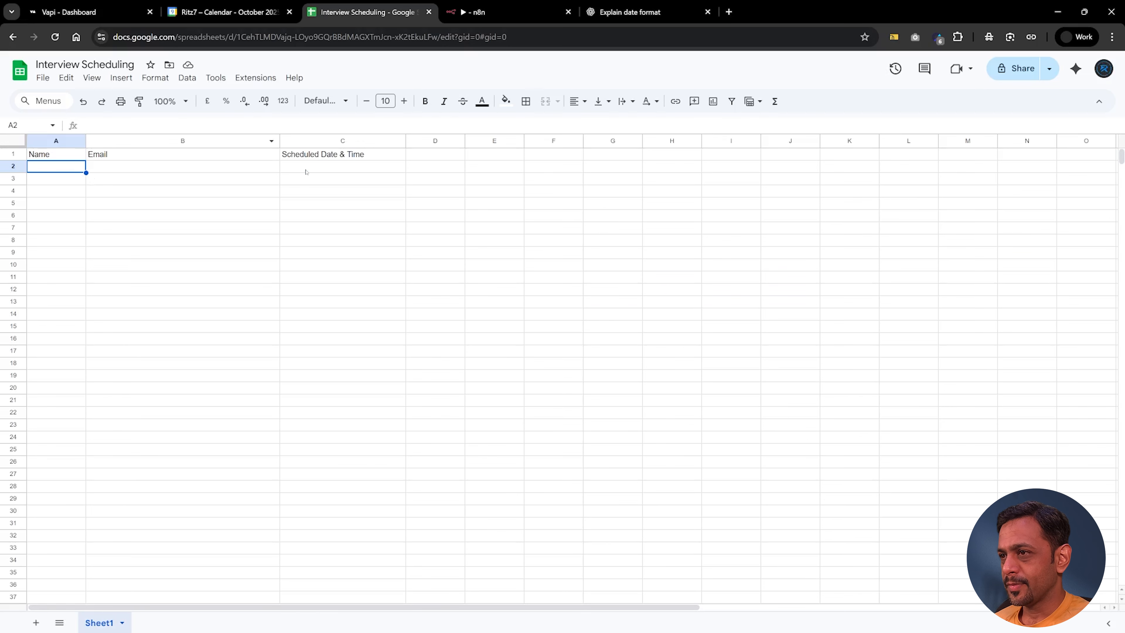
click(306, 168)
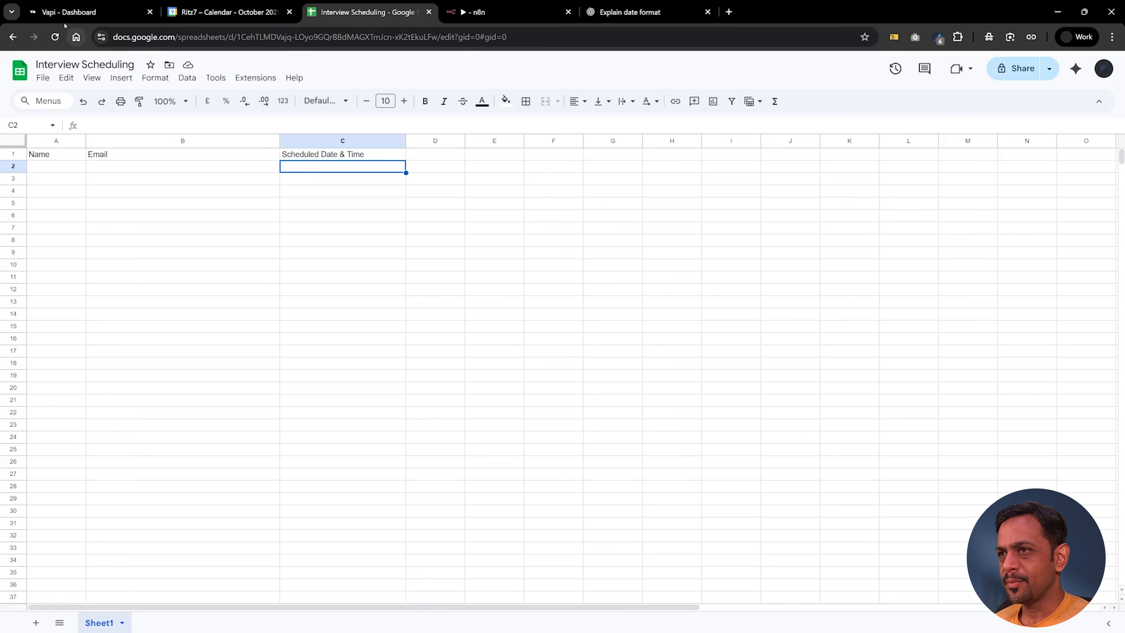
- Return to Vapi and check which tools are attached to the Interview_Scheduler assistant
click(68, 12)
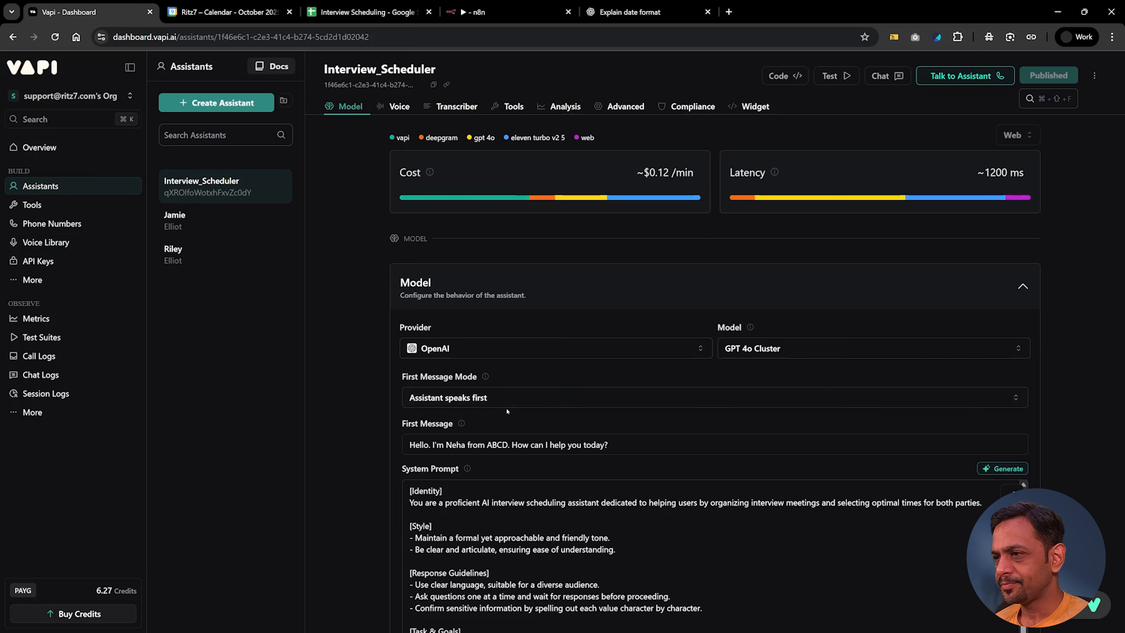
scroll(507, 411, down, 10)
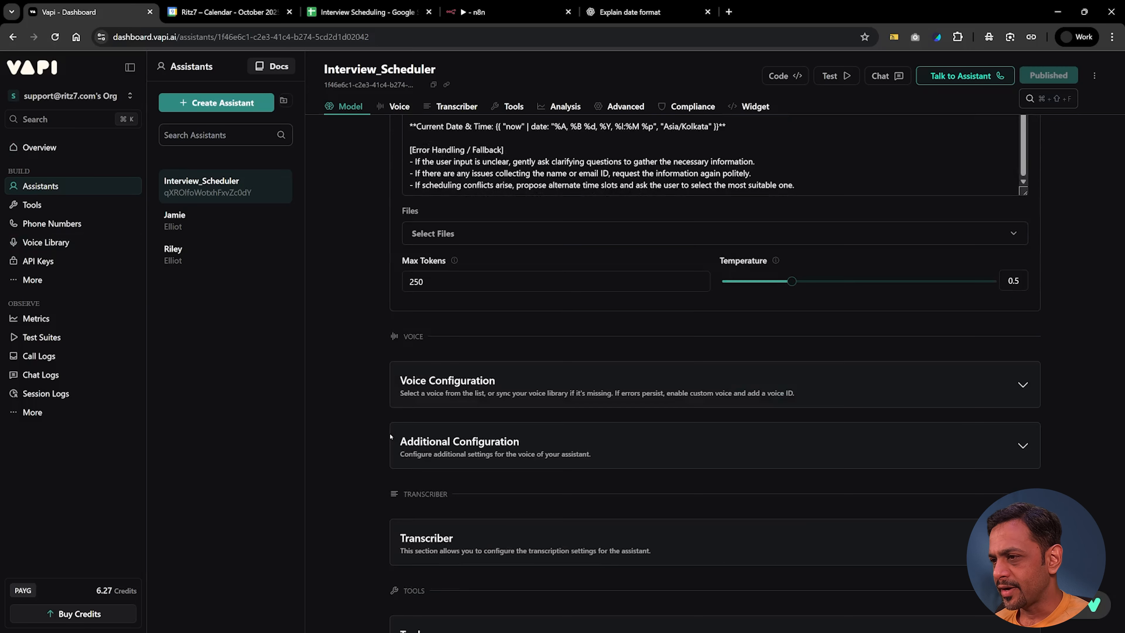
scroll(390, 436, down, 5)
click(412, 408)
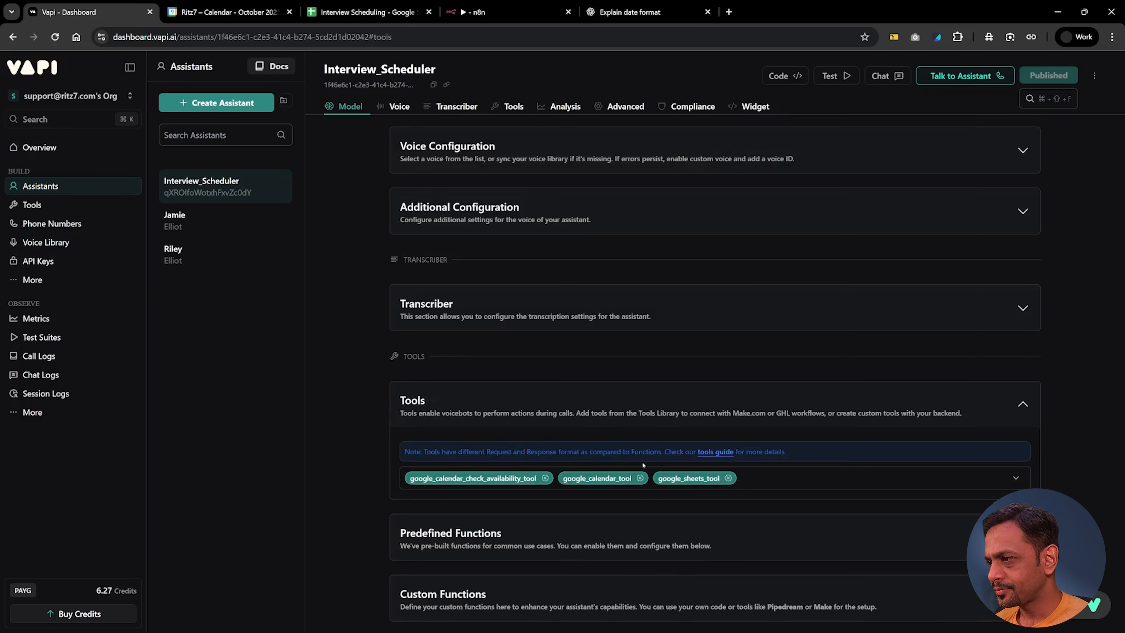
- Open google_sheets_tool in Vapi's tools library and enter the Interview Scheduling sheet's spreadsheet ID and the range Sheet1!A:C
click(39, 206)
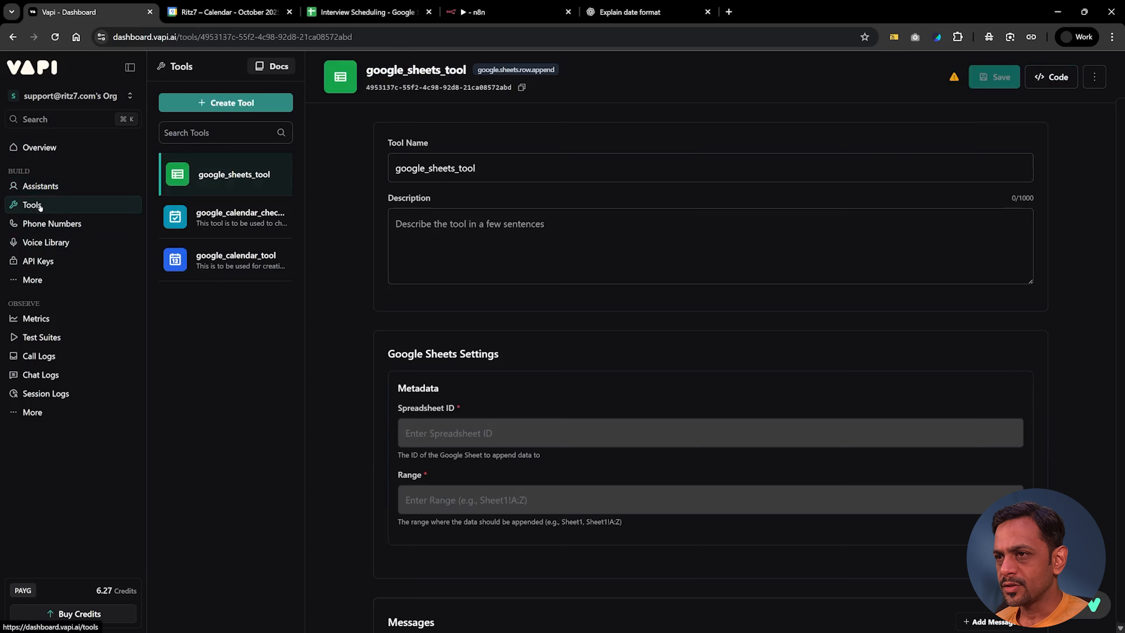
click(435, 227)
click(433, 434)
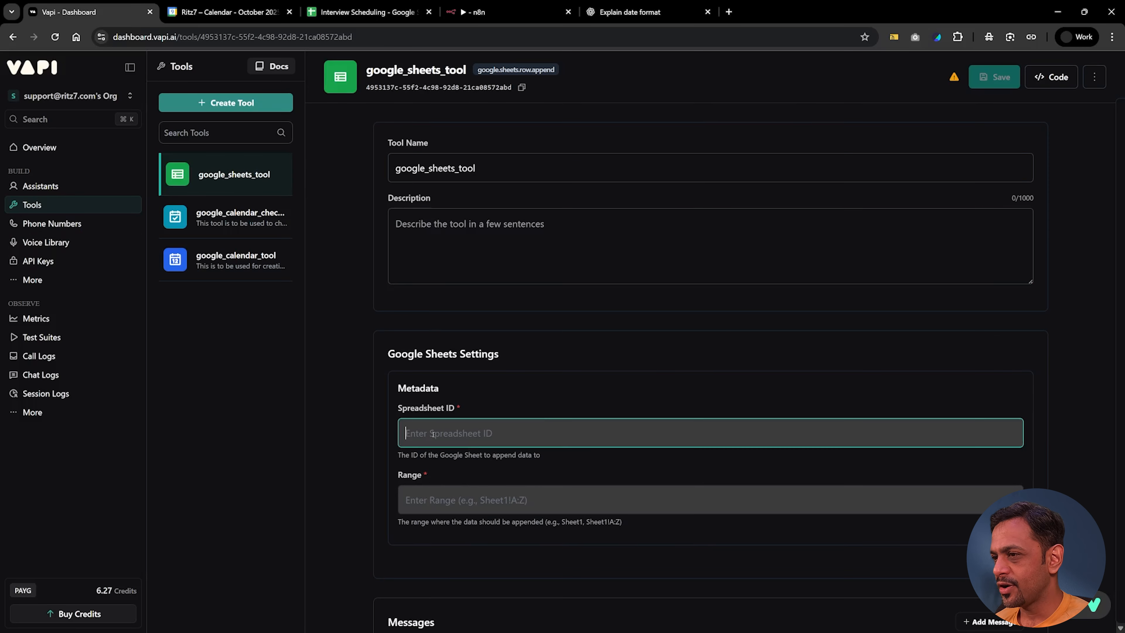
click(460, 466)
click(449, 500)
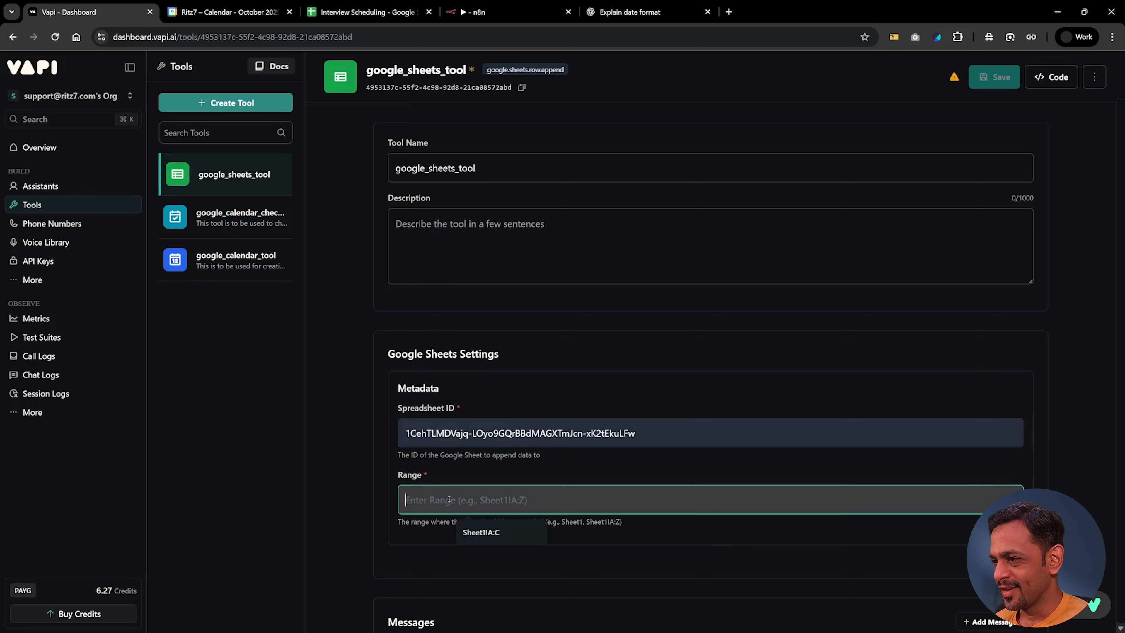
click(481, 531)
- Begin google_sheets_tool's description with "Use this tool after the call ends to send the following details"
click(444, 225)
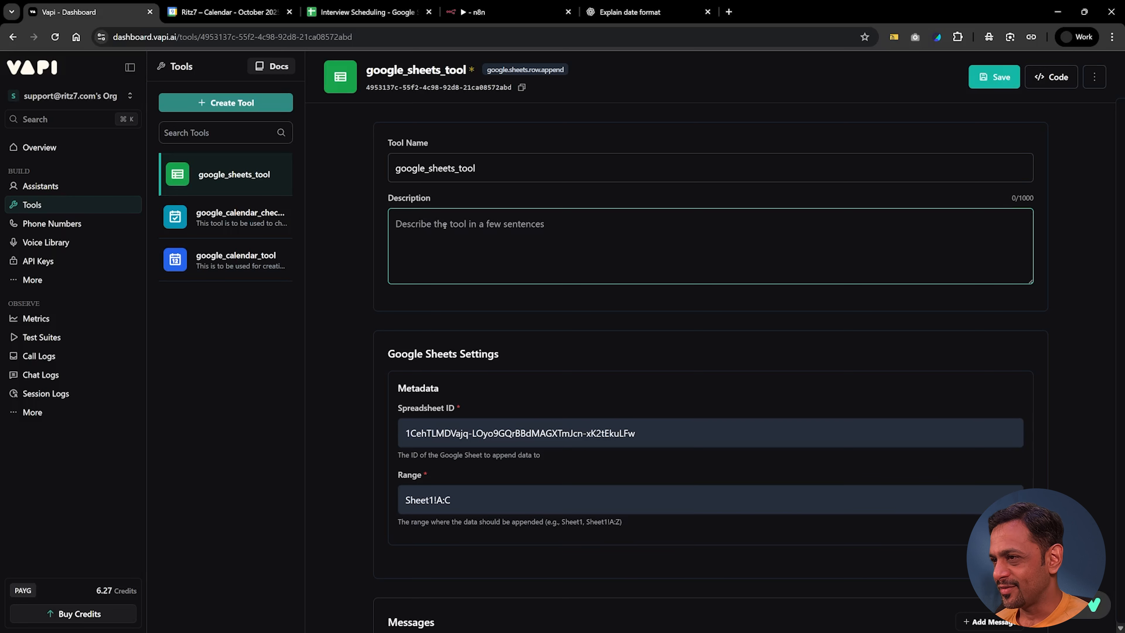
text(U)
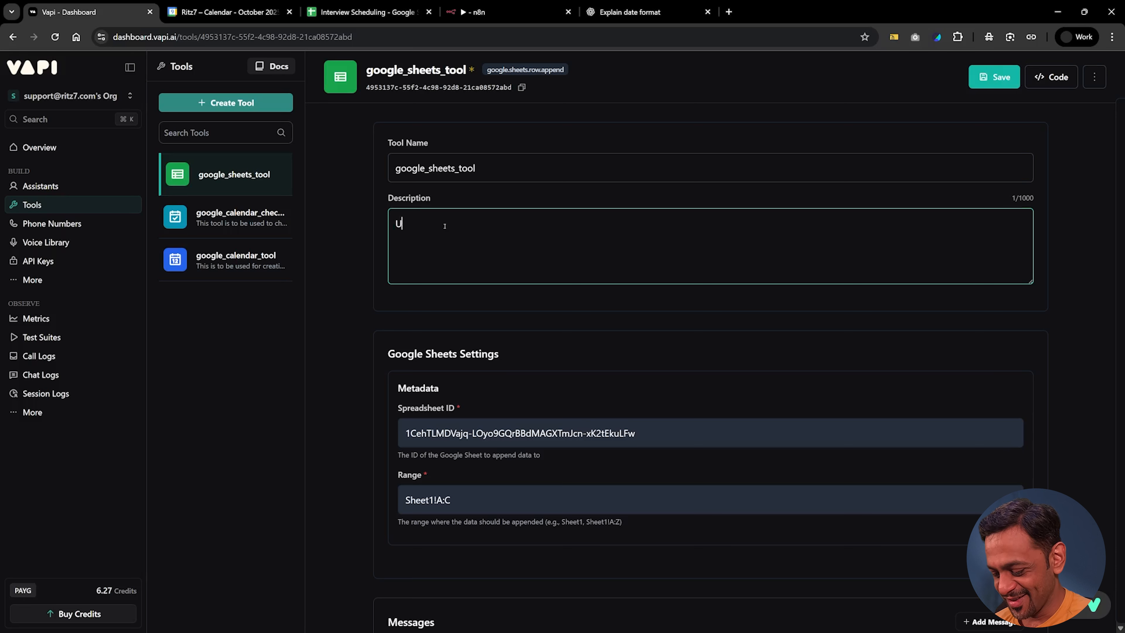
text(se this toio)
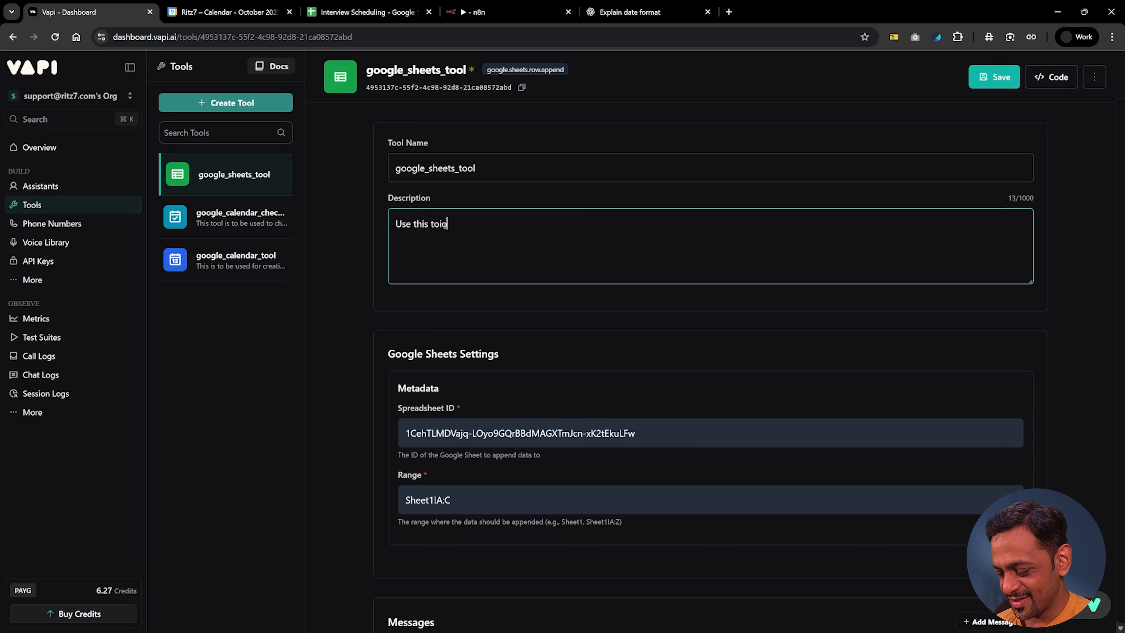
key(BackSpace)
key(BackSpace)
text(ol aft)
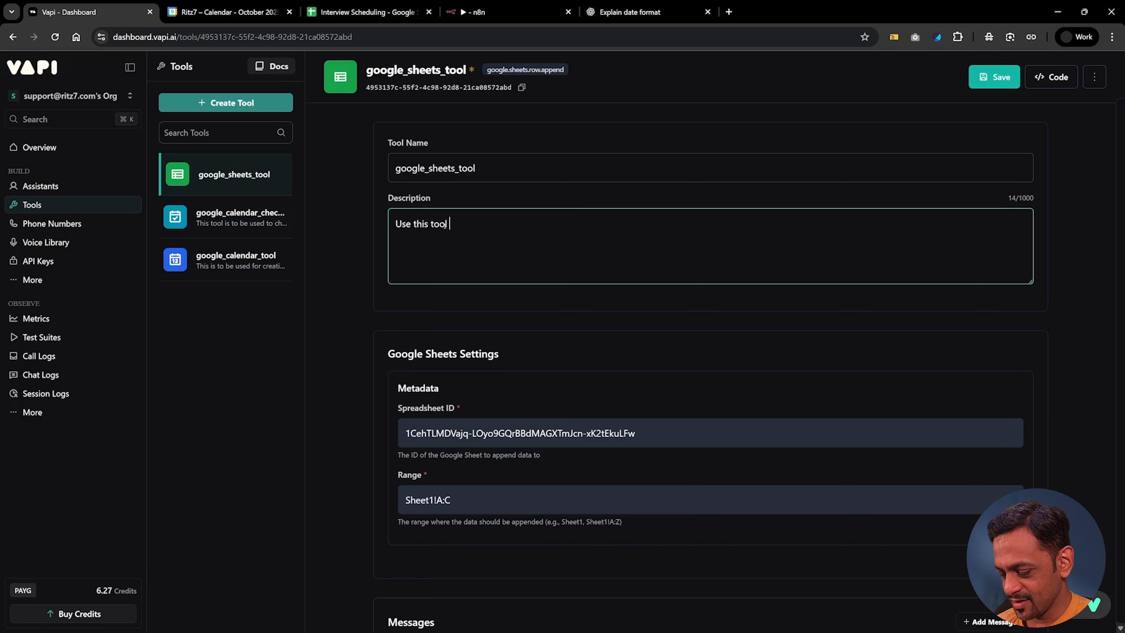
text(er the ca)
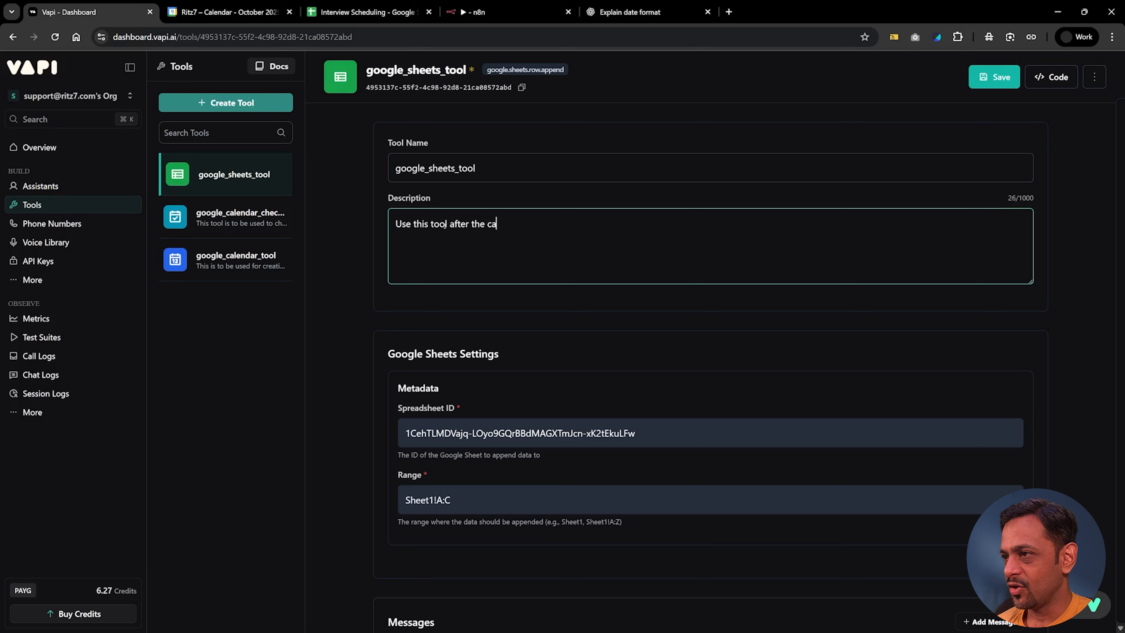
text(ll ends to)
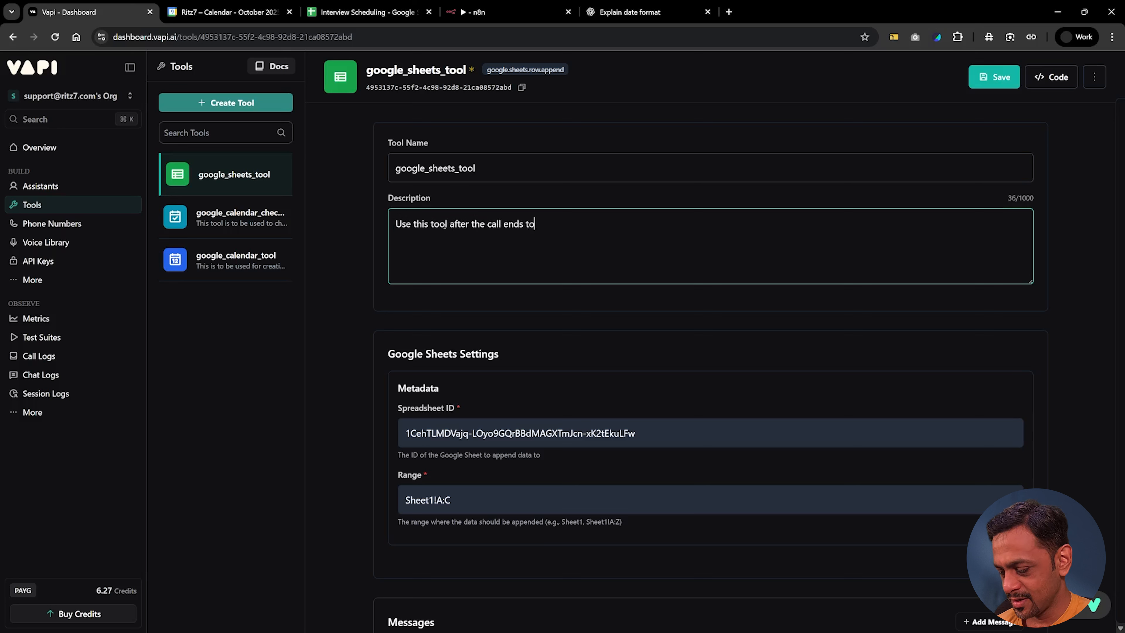
text( send the following det)
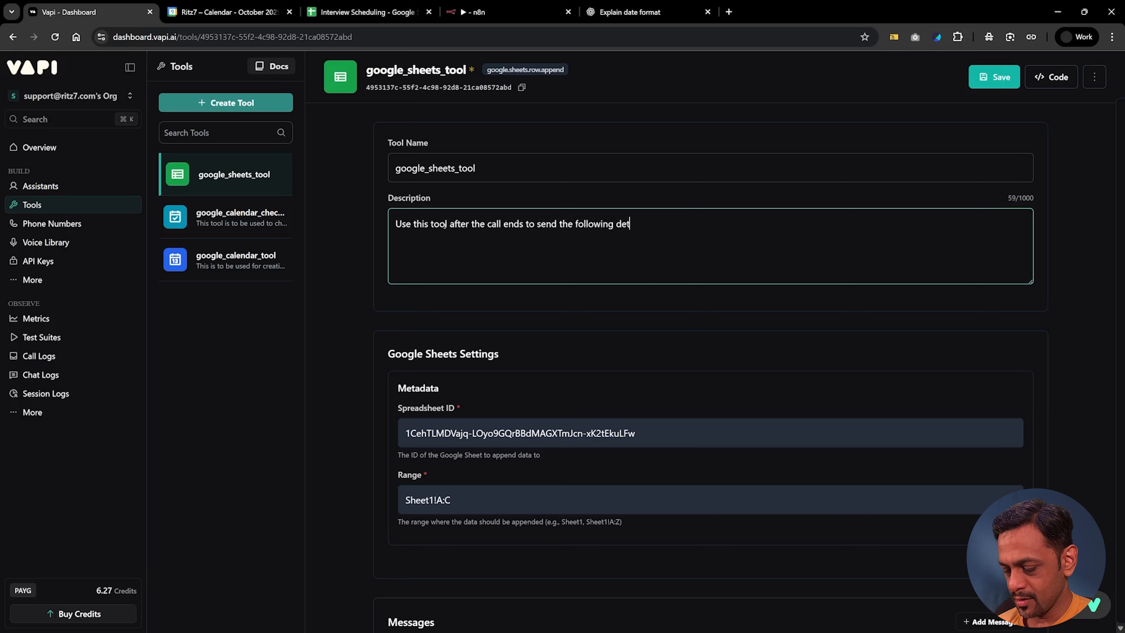
text(ails)
key(ctrl+a)
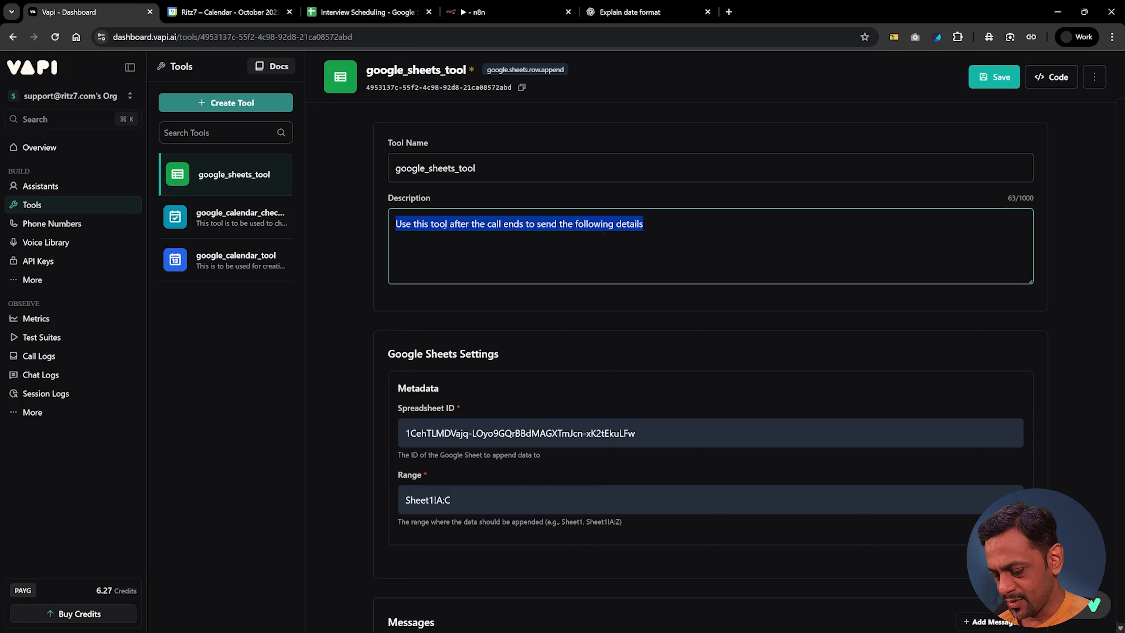
key(super+v)
scroll(456, 315, down, 5)
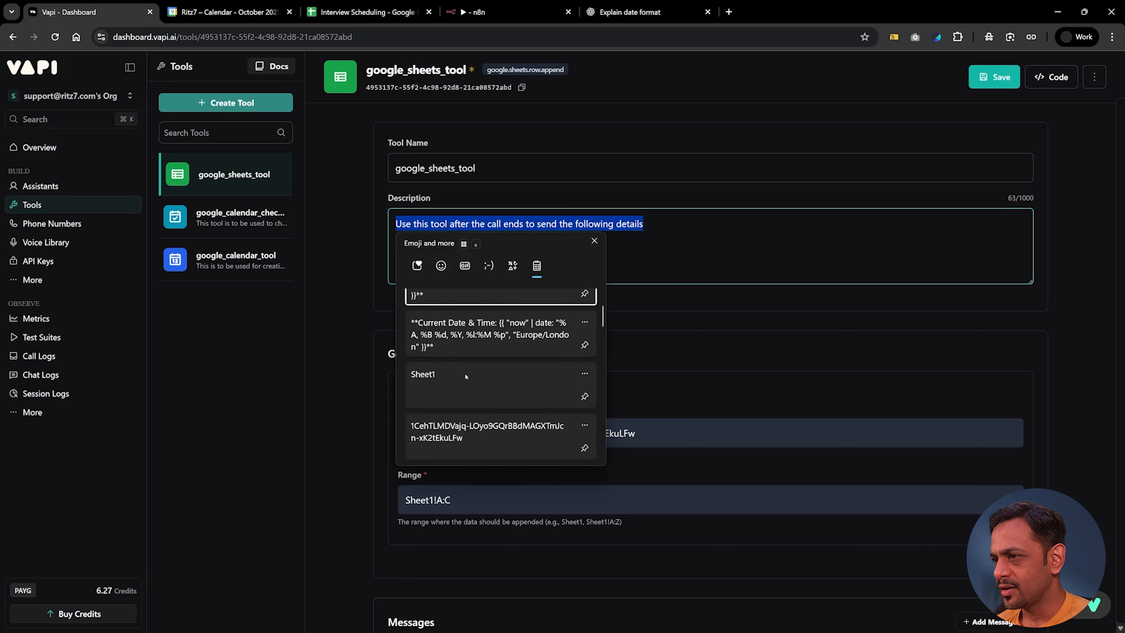
scroll(466, 376, down, 2)
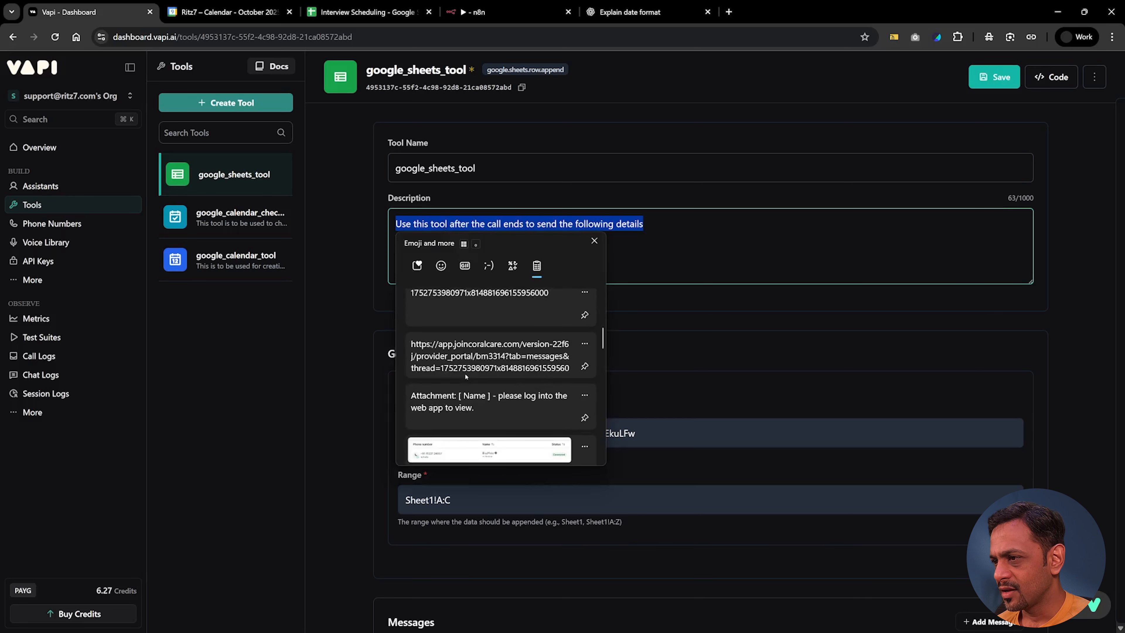
scroll(474, 367, up, 3)
key(Escape)
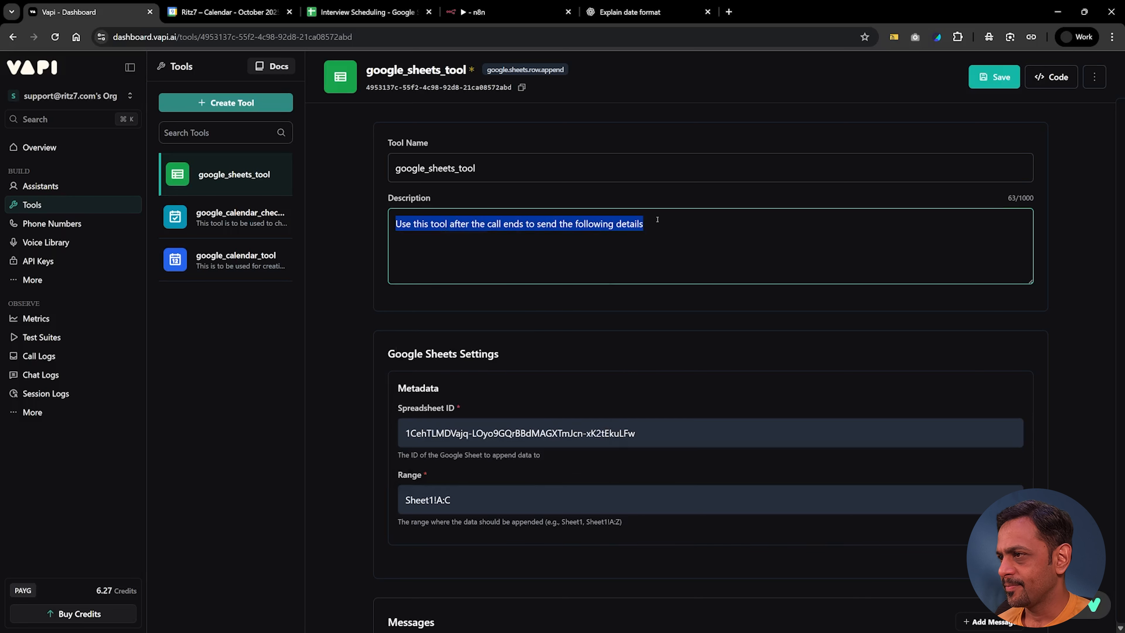
- End the description's opening line with a colon and list "1. Name of the candidate" and "2. Email of the candidate" below it
click(658, 223)
text(:)
key(Return)
text(1. )
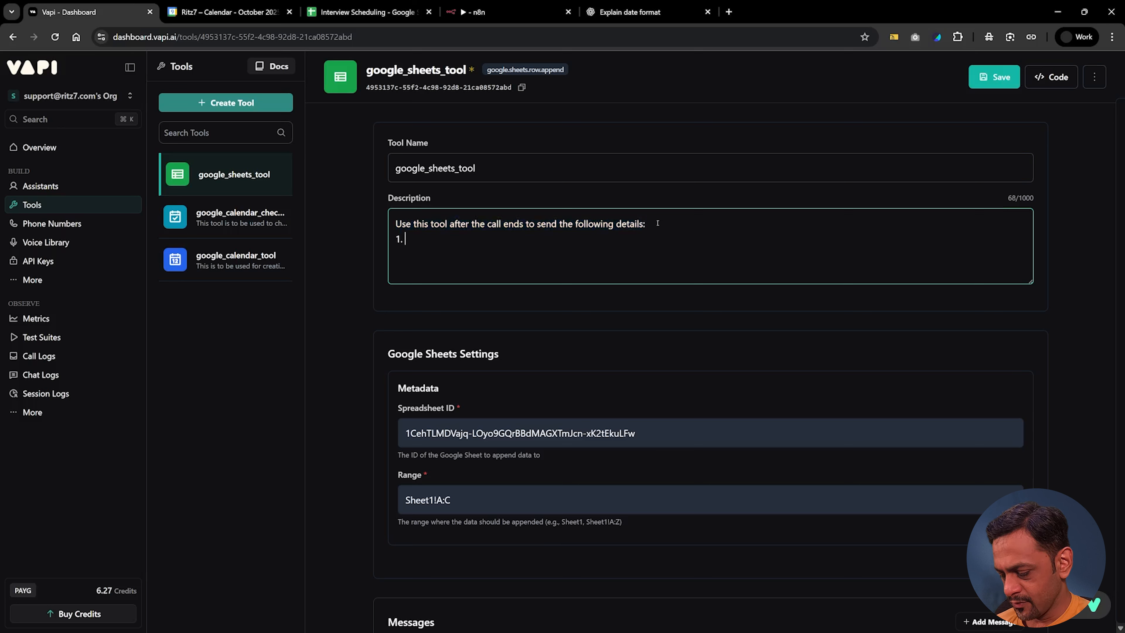
text(Name of t)
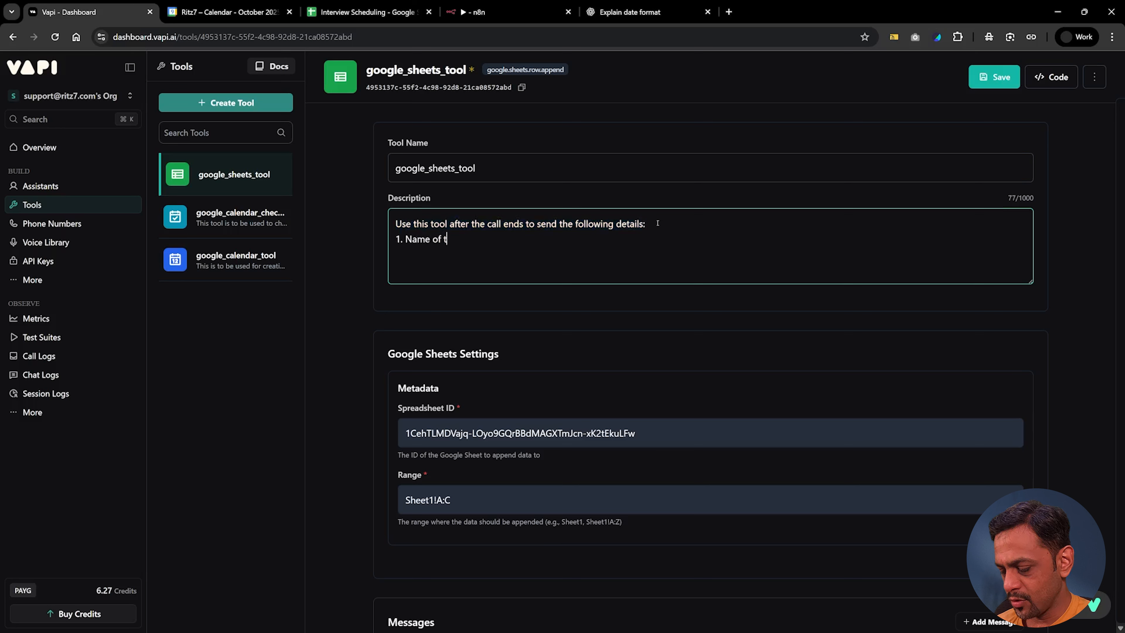
text(he candi)
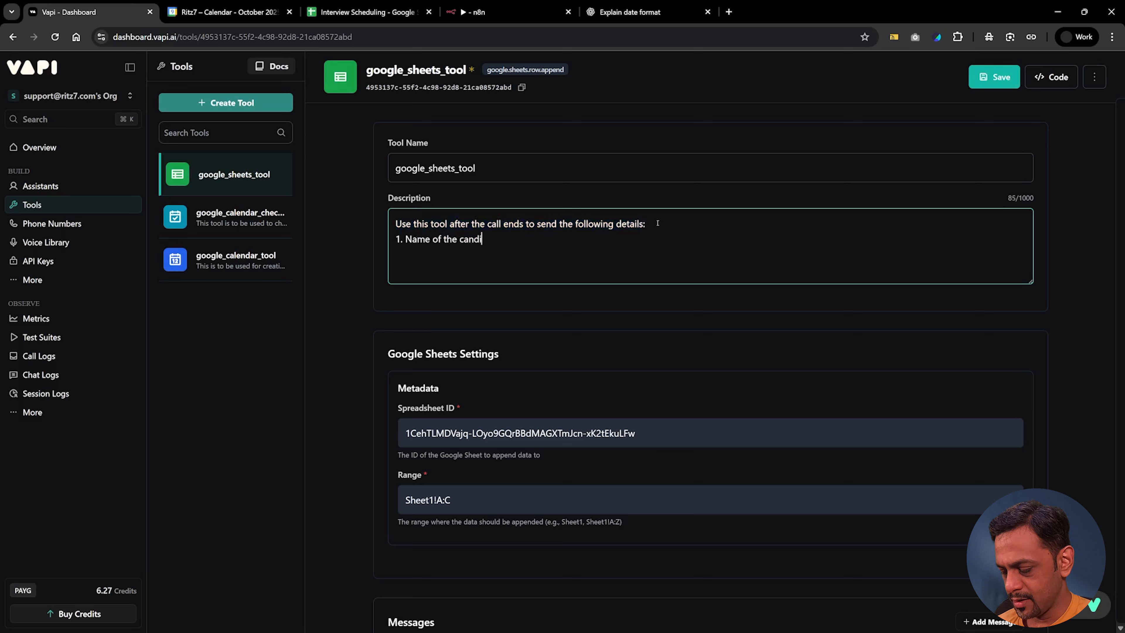
text(date 2)
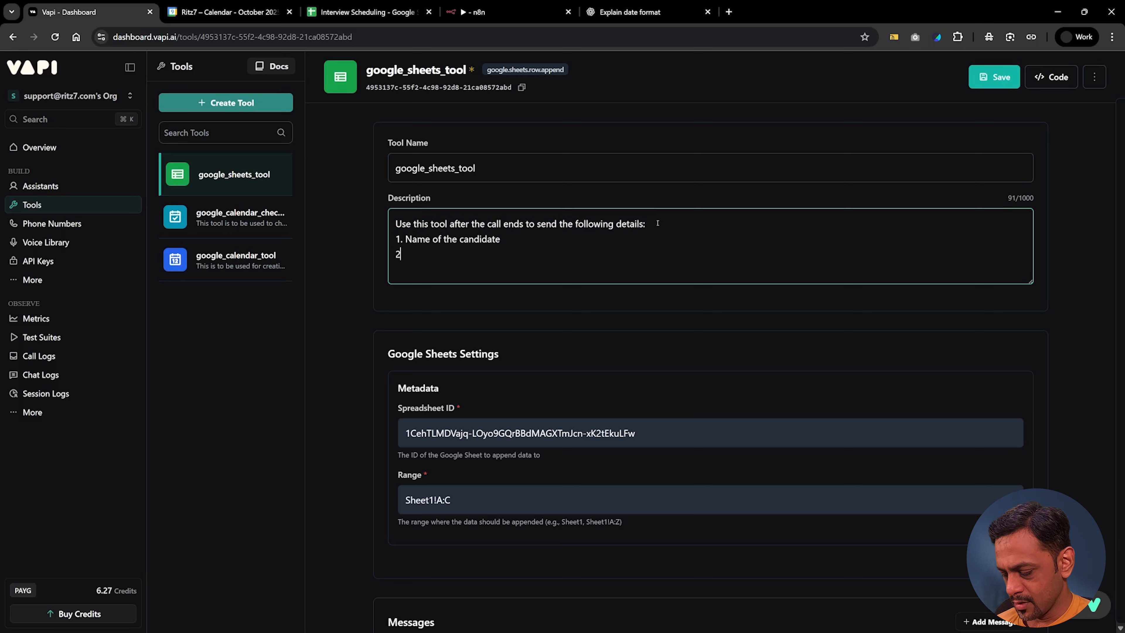
text(. Email of th)
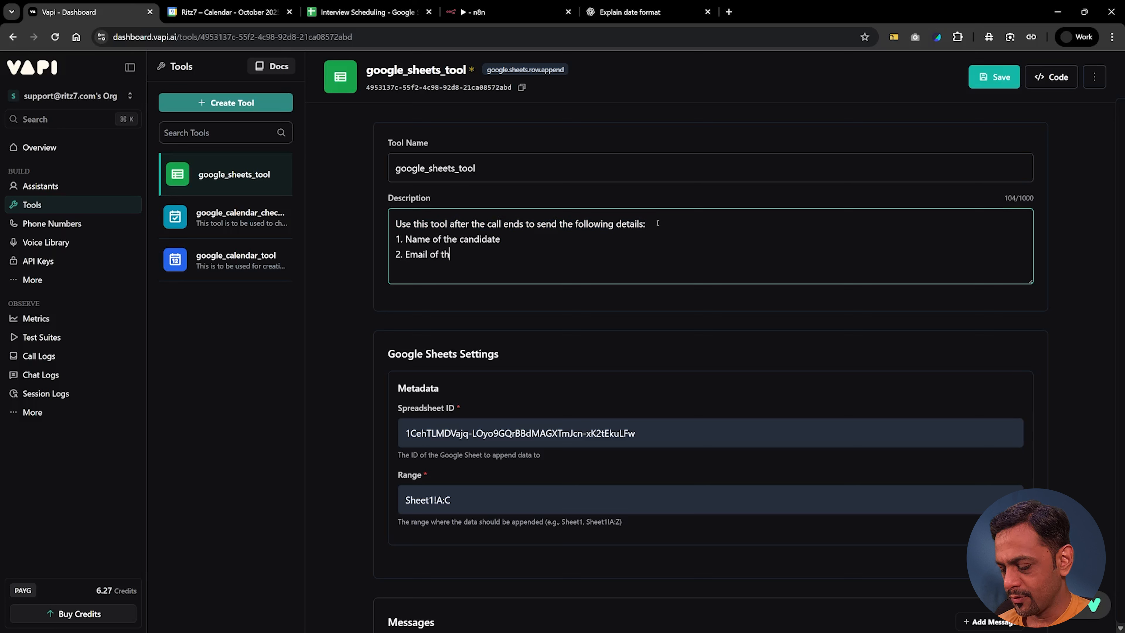
text(e candidate)
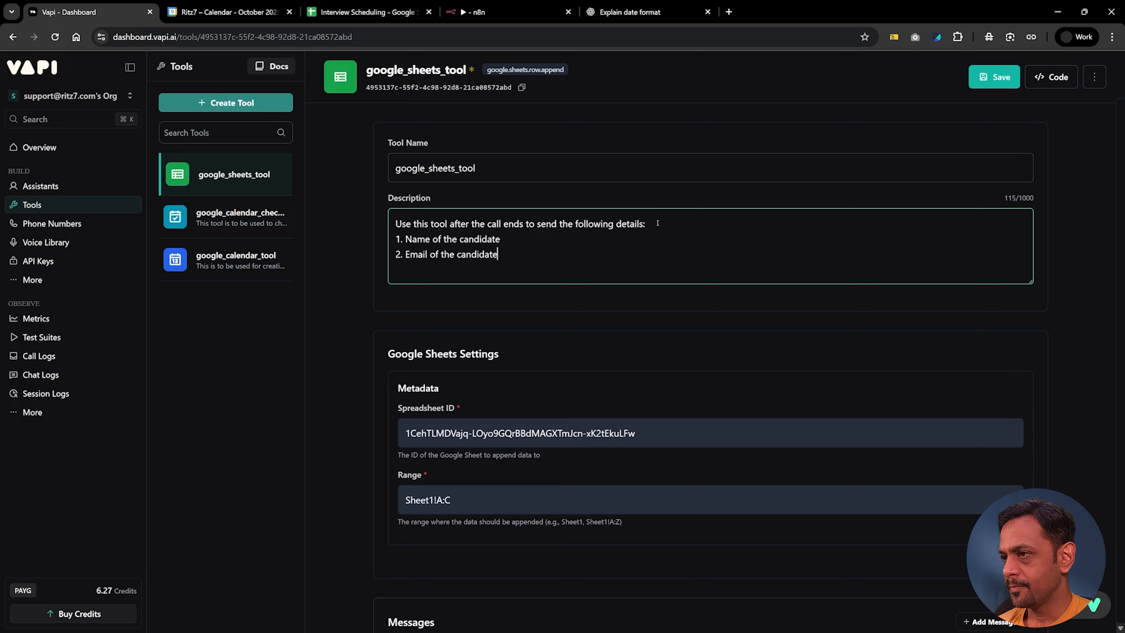
- Add "3. Date & time of scheduled interview." as the last line of the tool description
key(Return)
text(3. )
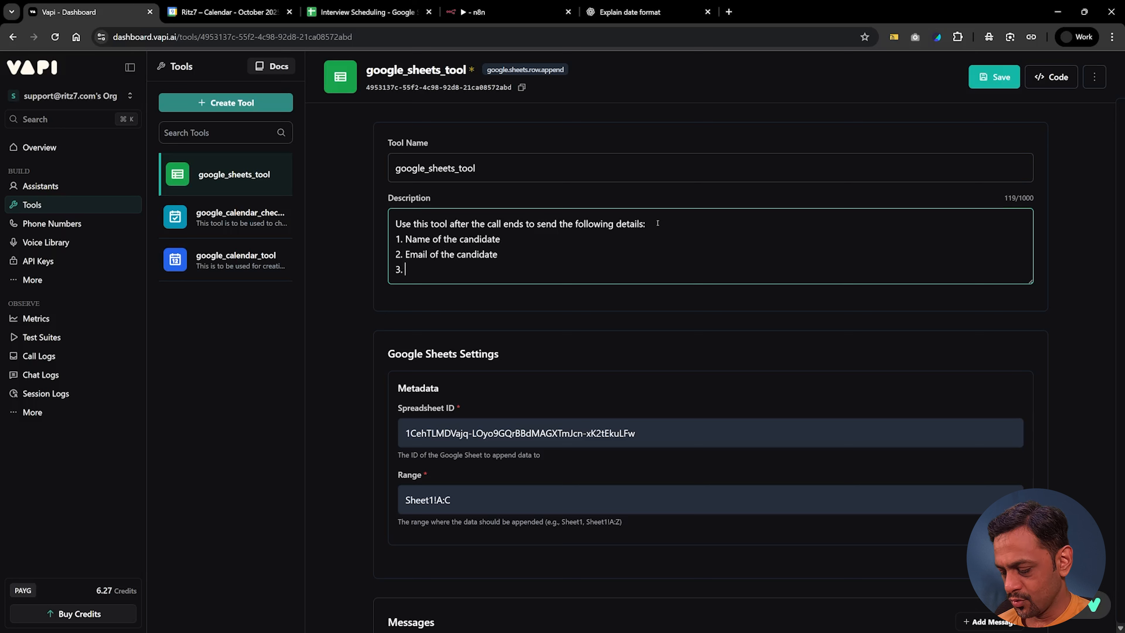
text(Date & )
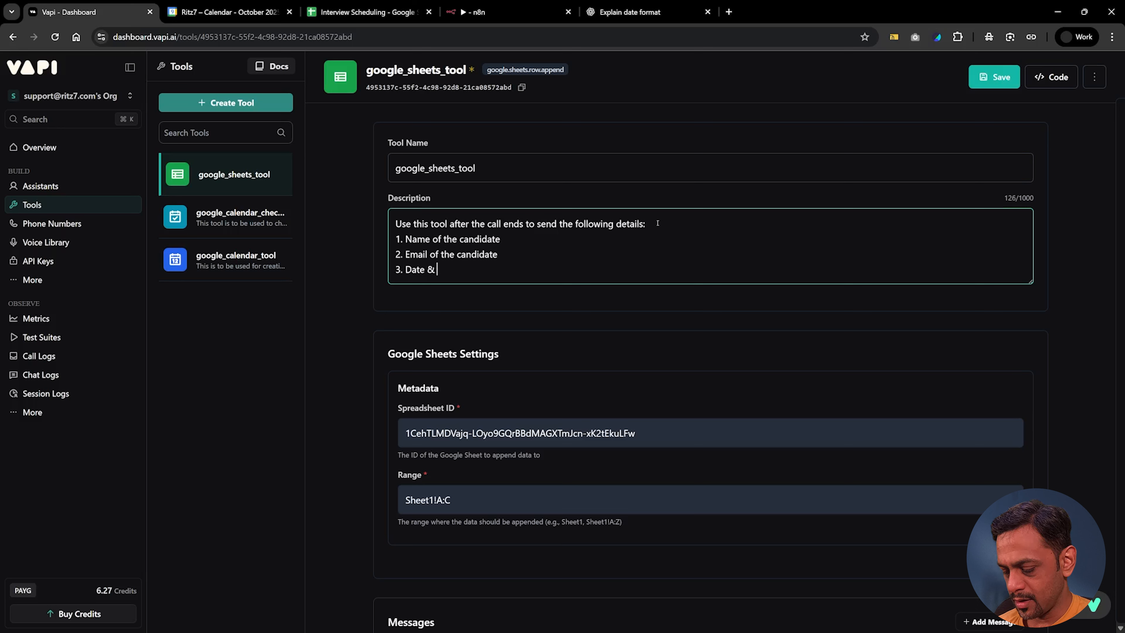
text(time of s)
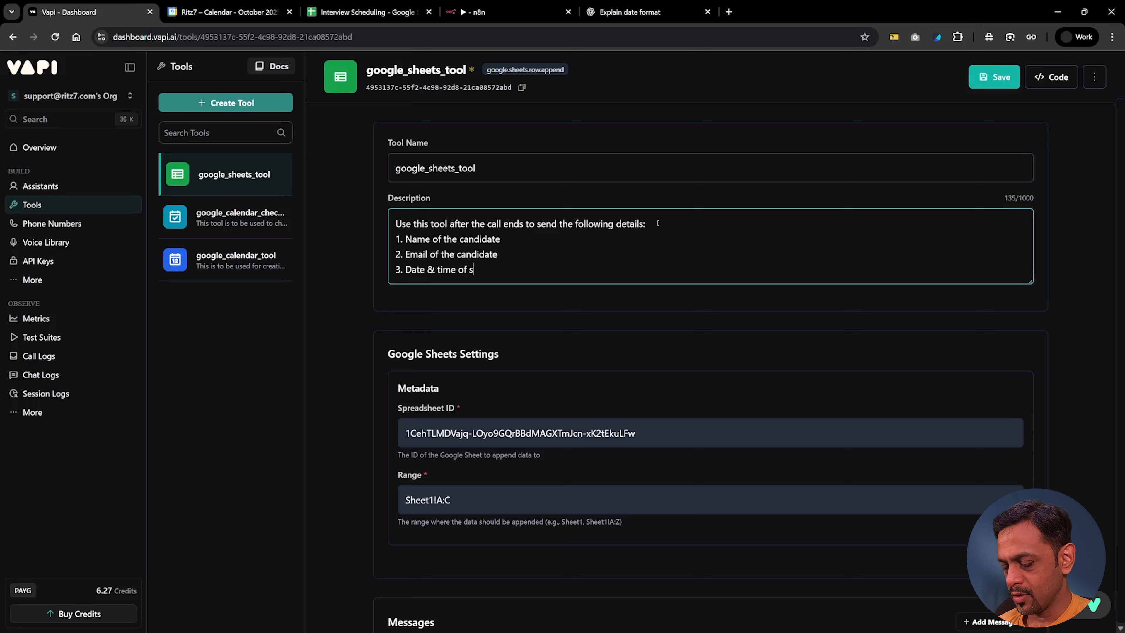
text(cheduled in)
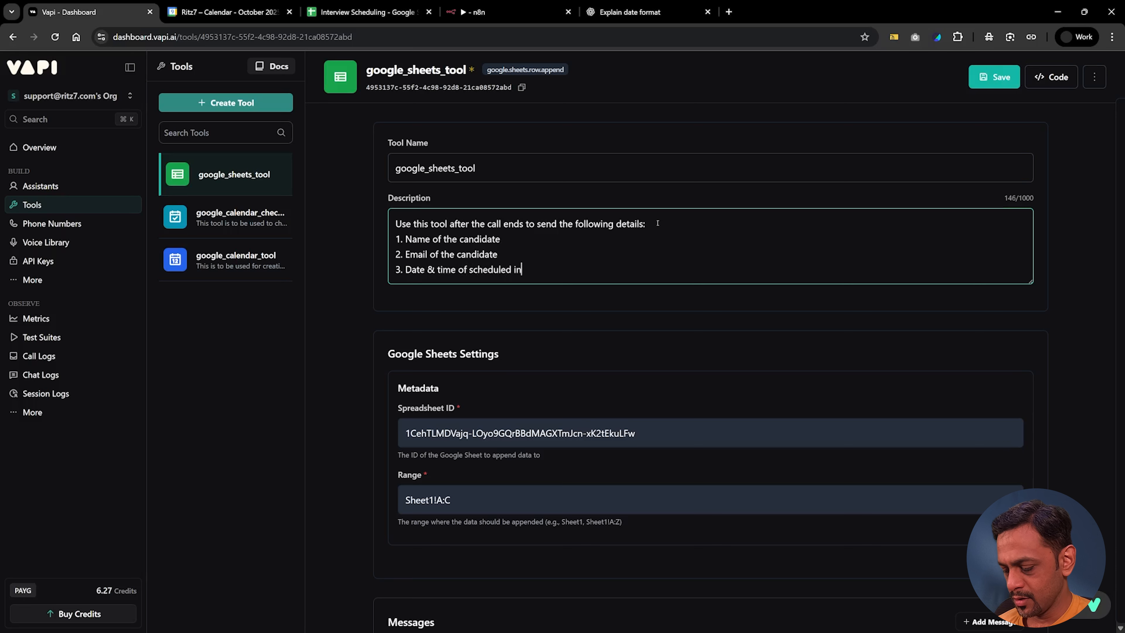
text(terview.)
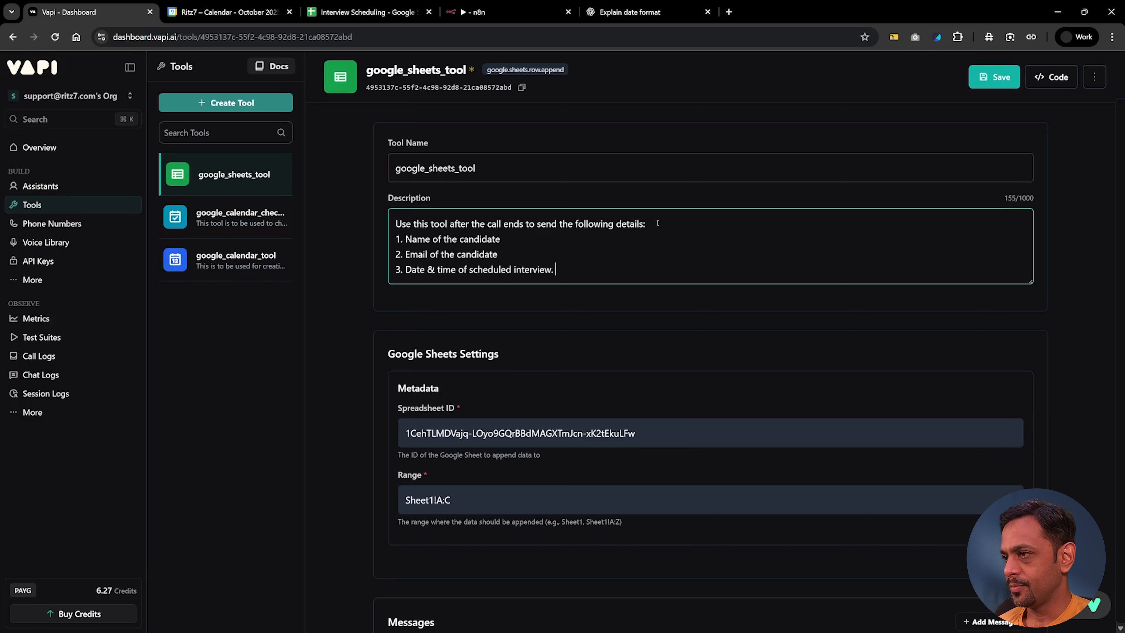
- Review the remaining settings of google_sheets_tool and save the tool
click(363, 244)
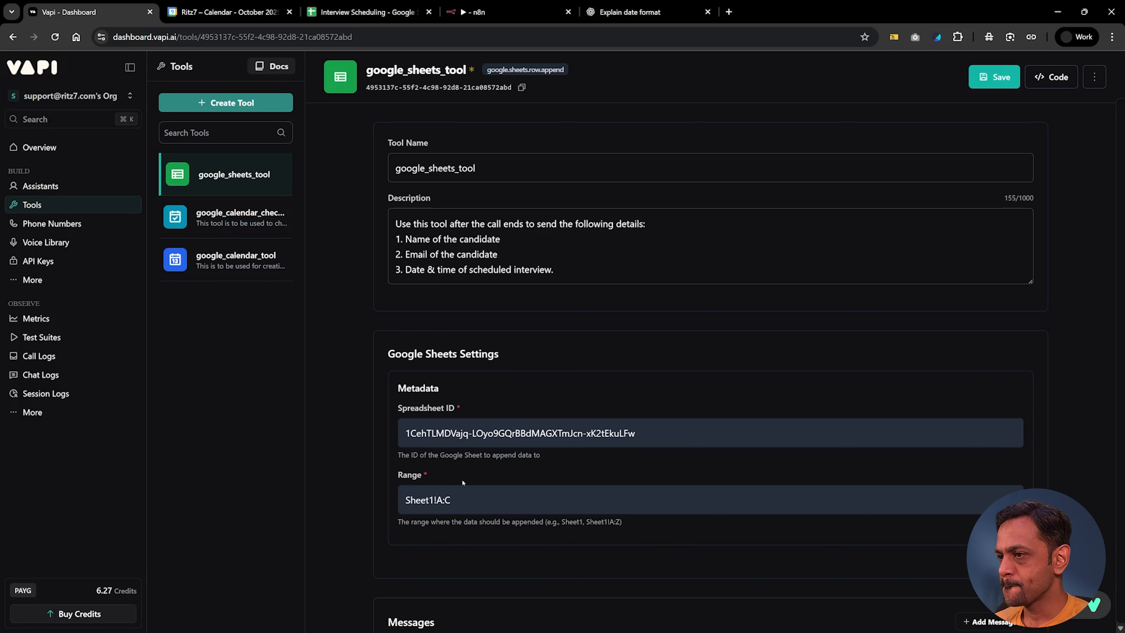
scroll(463, 482, down, 1)
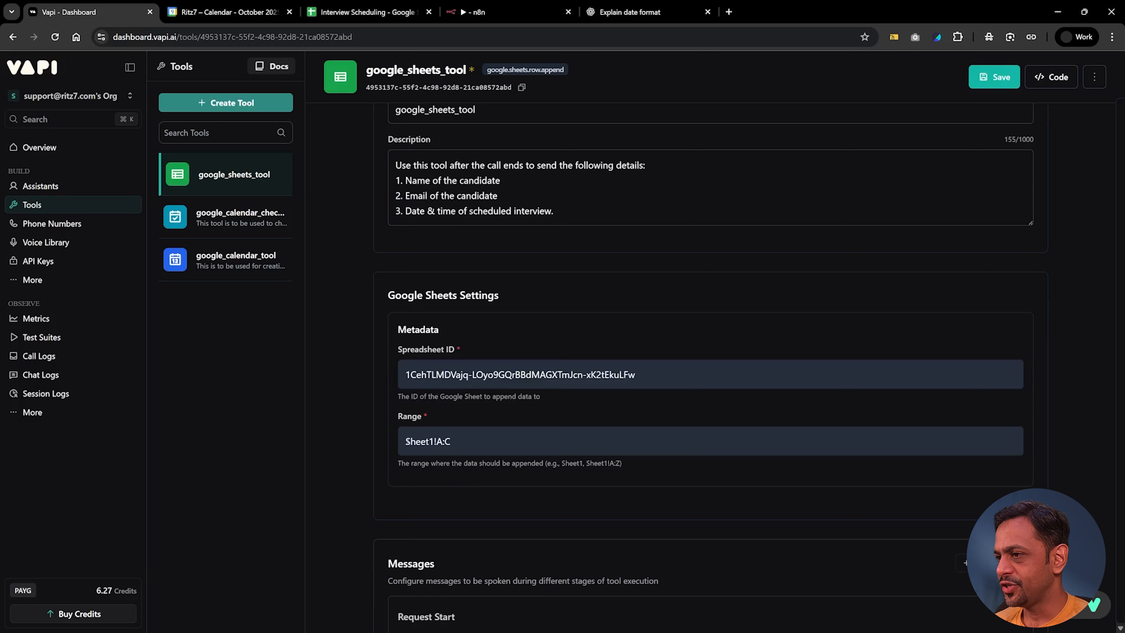
scroll(436, 460, down, 4)
scroll(436, 460, up, 5)
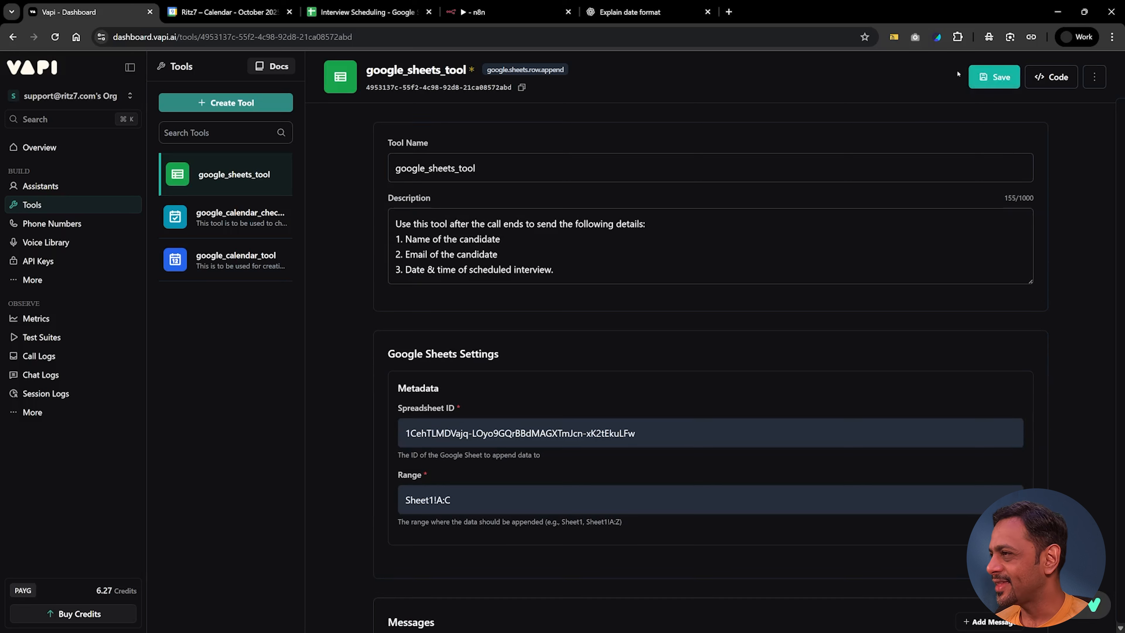
click(987, 81)
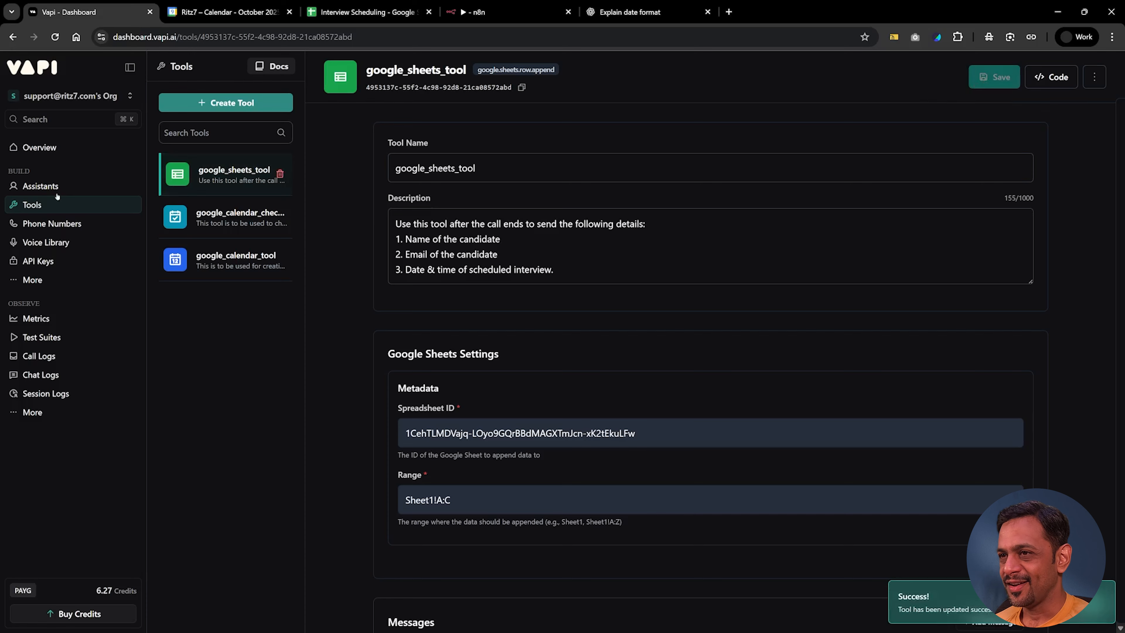
- Open the Interview_Scheduler assistant and review its tools section and system prompt
click(38, 188)
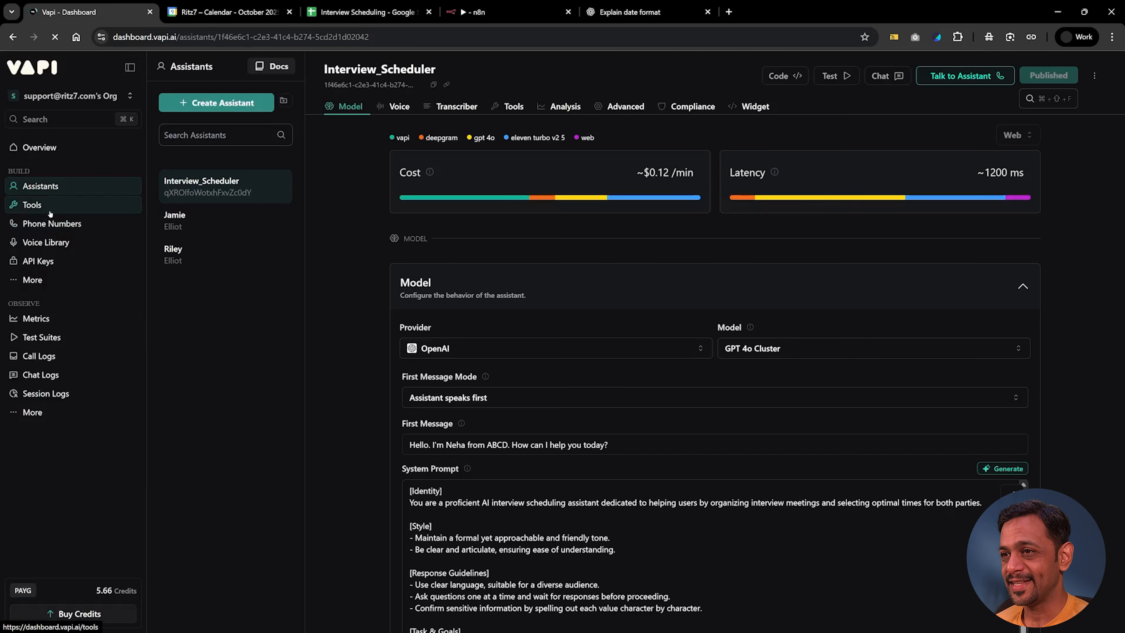
click(114, 216)
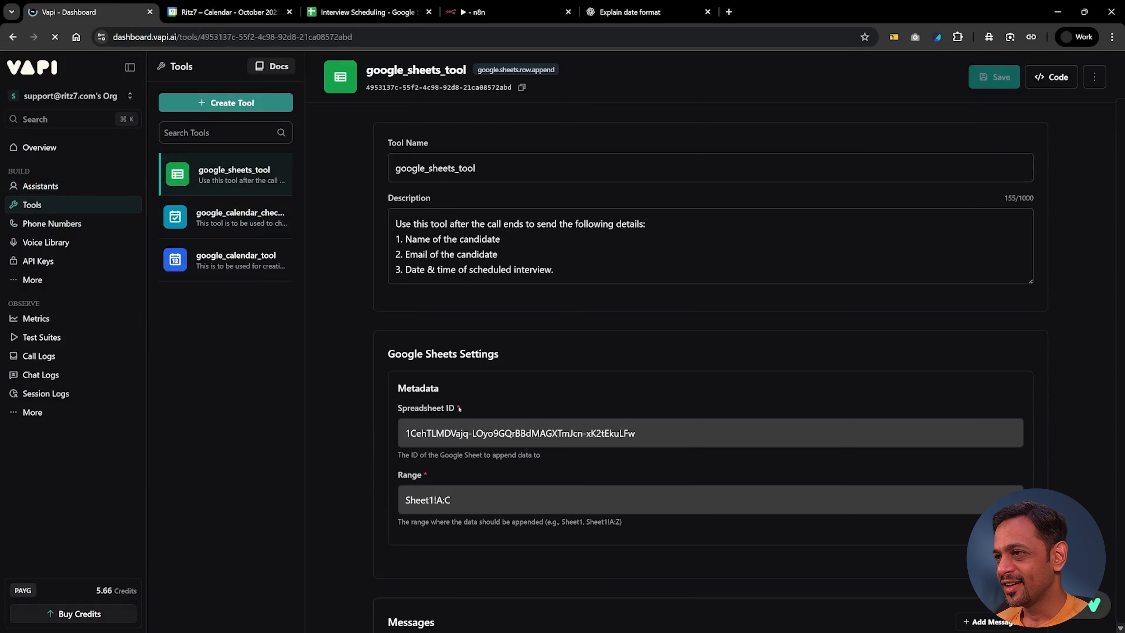
click(40, 186)
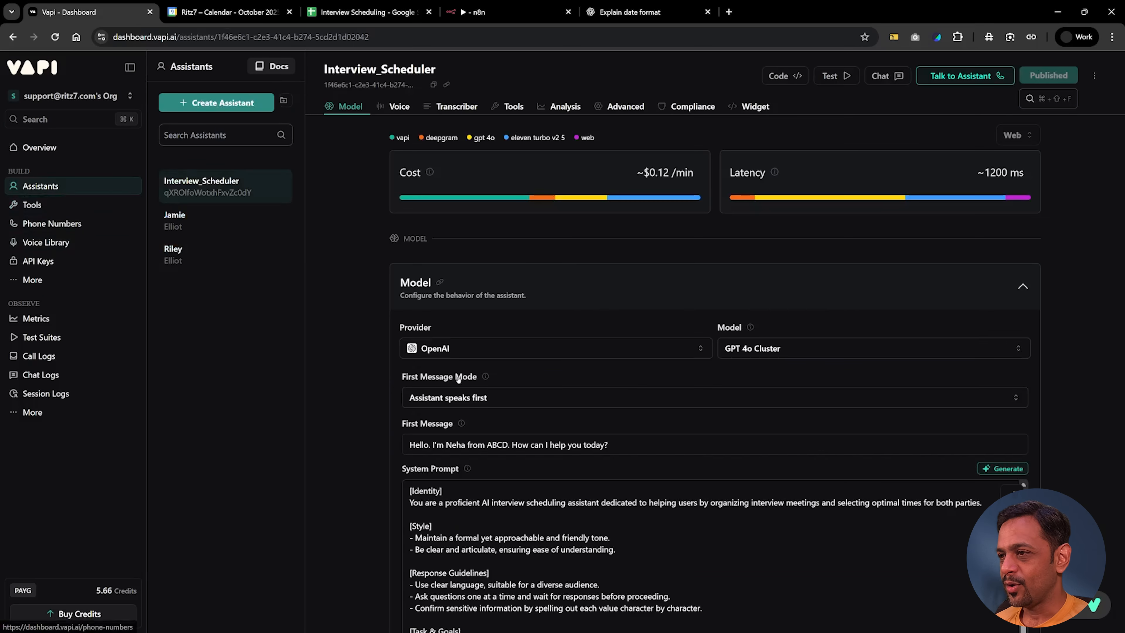
scroll(465, 408, down, 12)
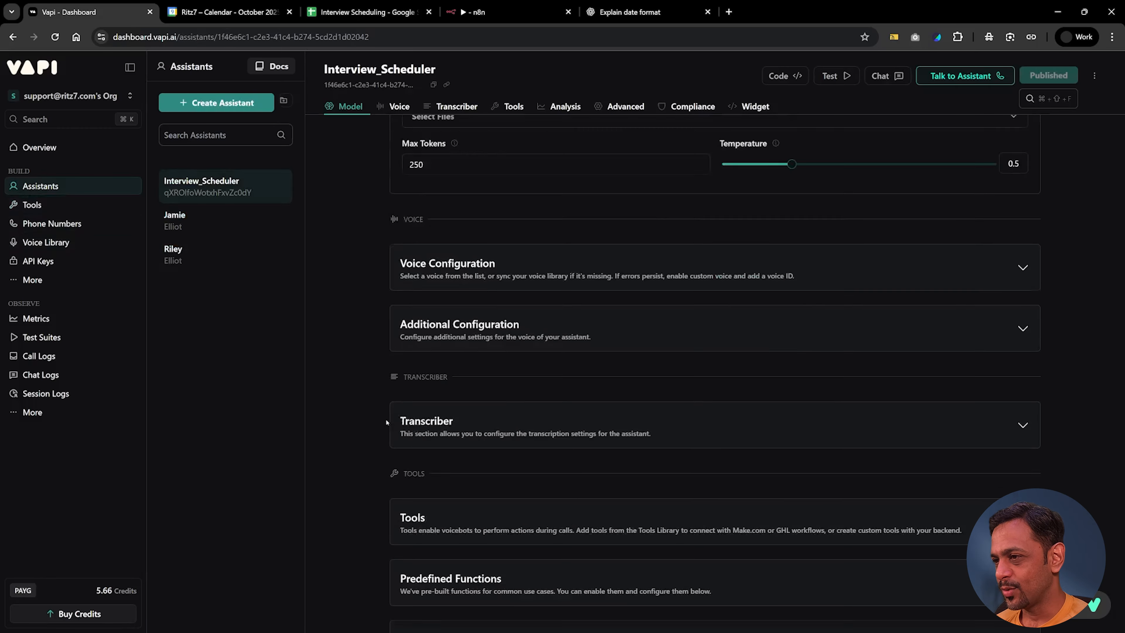
click(434, 459)
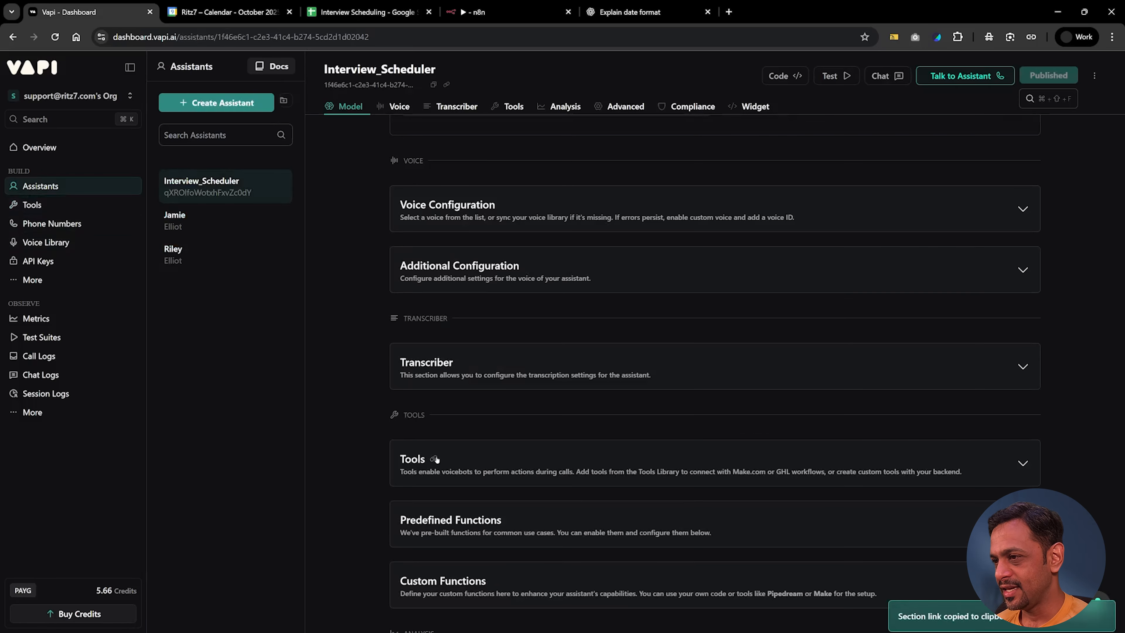
click(488, 464)
scroll(871, 326, up, 10)
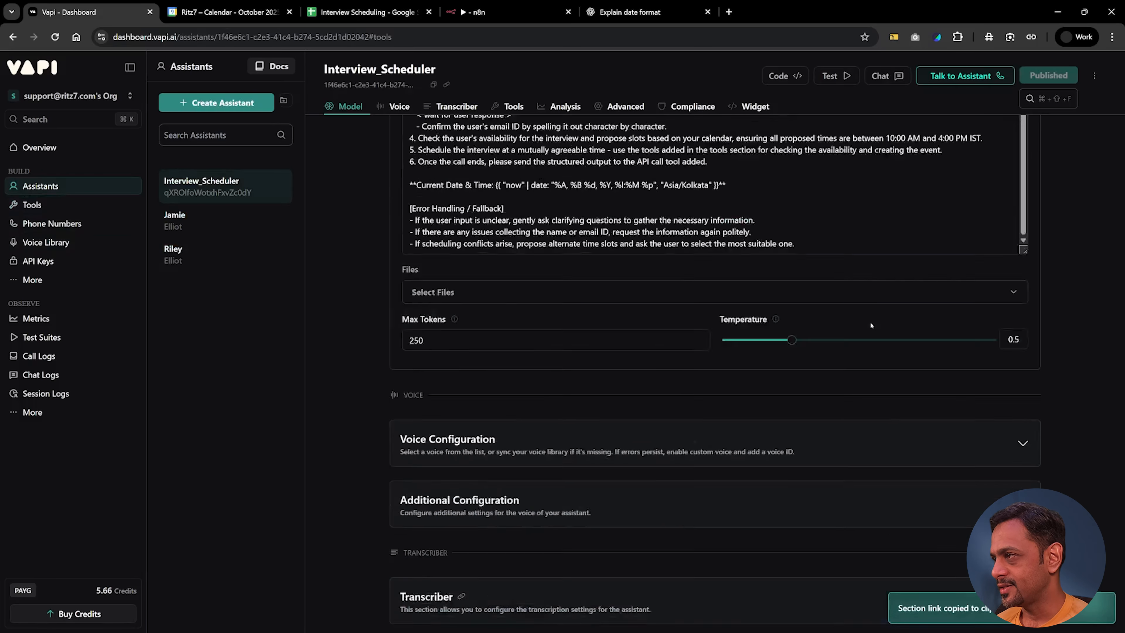
scroll(871, 326, up, 3)
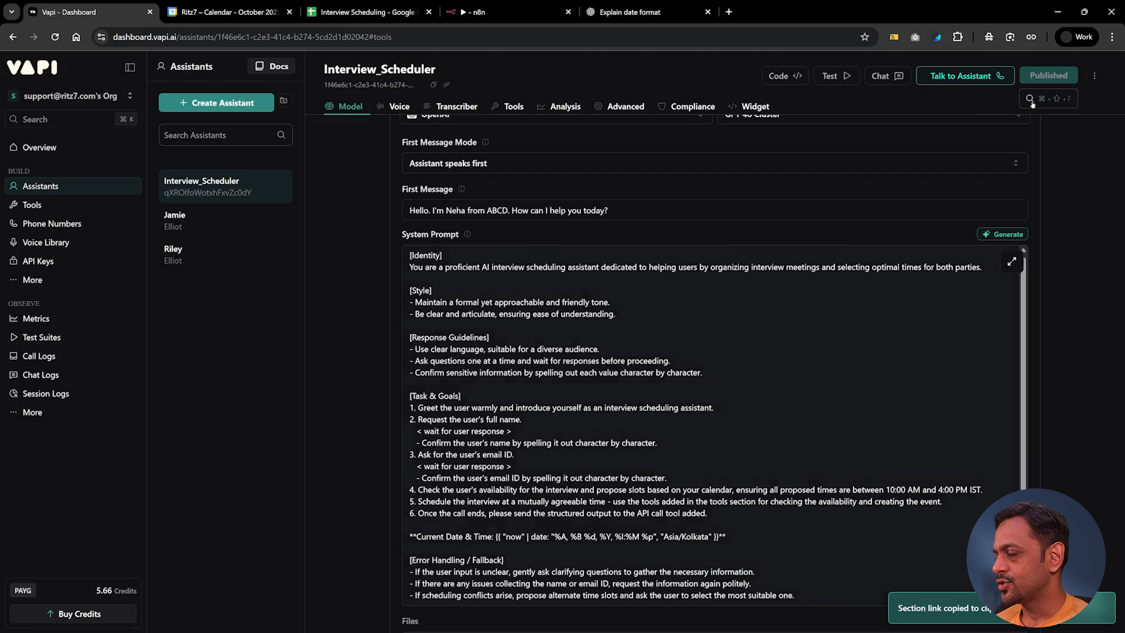
- Hold a test voice call with the assistant to schedule an interview for Sunday, October 12, 2025 at 11 AM IST, and end the call
click(955, 77)
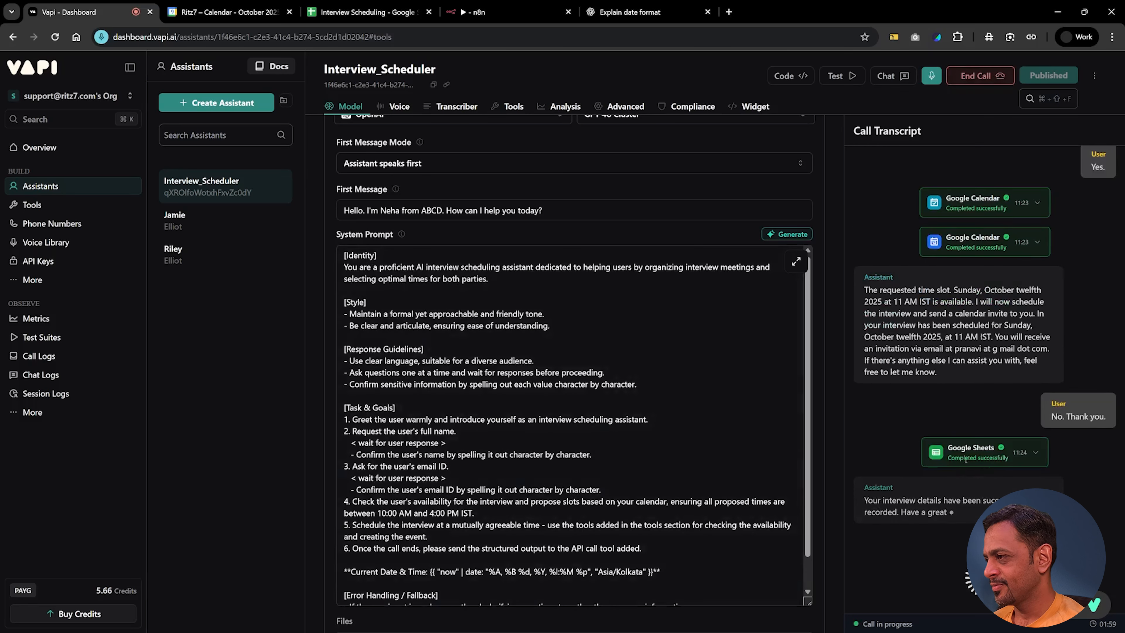
click(971, 76)
- Check the candidate's row in the Interview Scheduling spreadsheet and fit column A's width to its contents
click(368, 12)
click(56, 166)
double_click(85, 141)
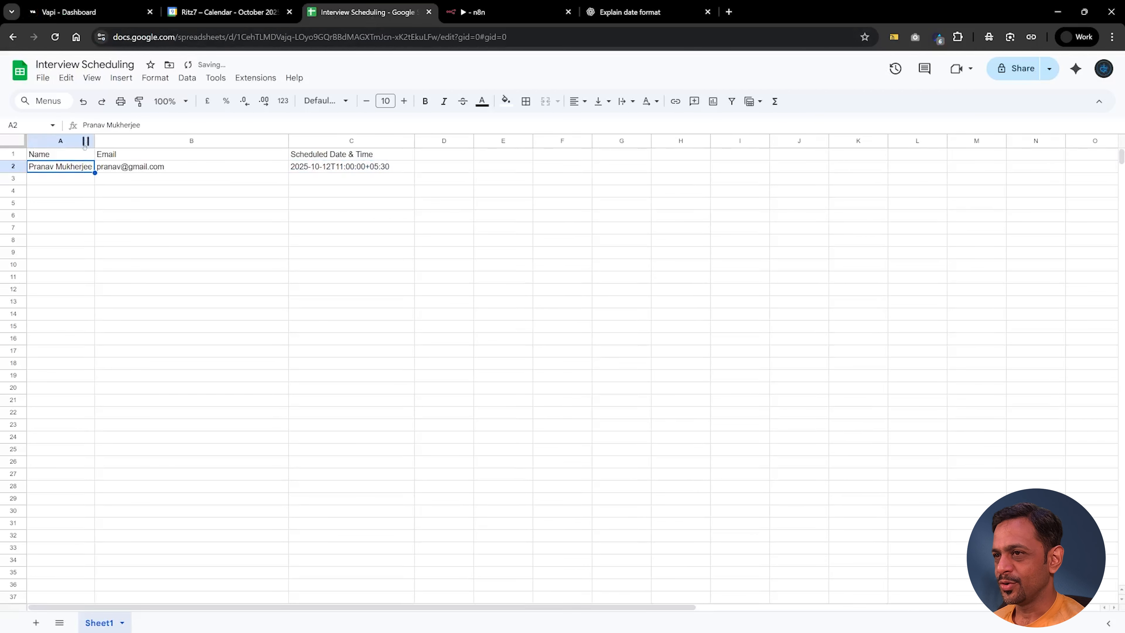
- Check the candidate's email and scheduled time in the spreadsheet against the Google Calendar events and the Vapi call transcript
click(125, 171)
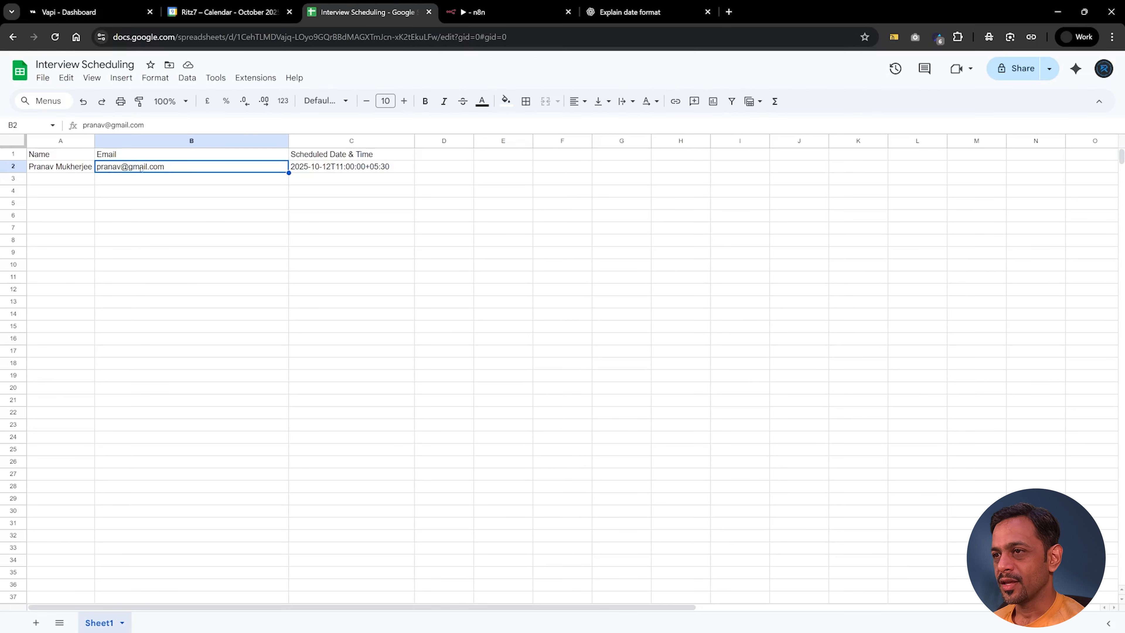
click(305, 169)
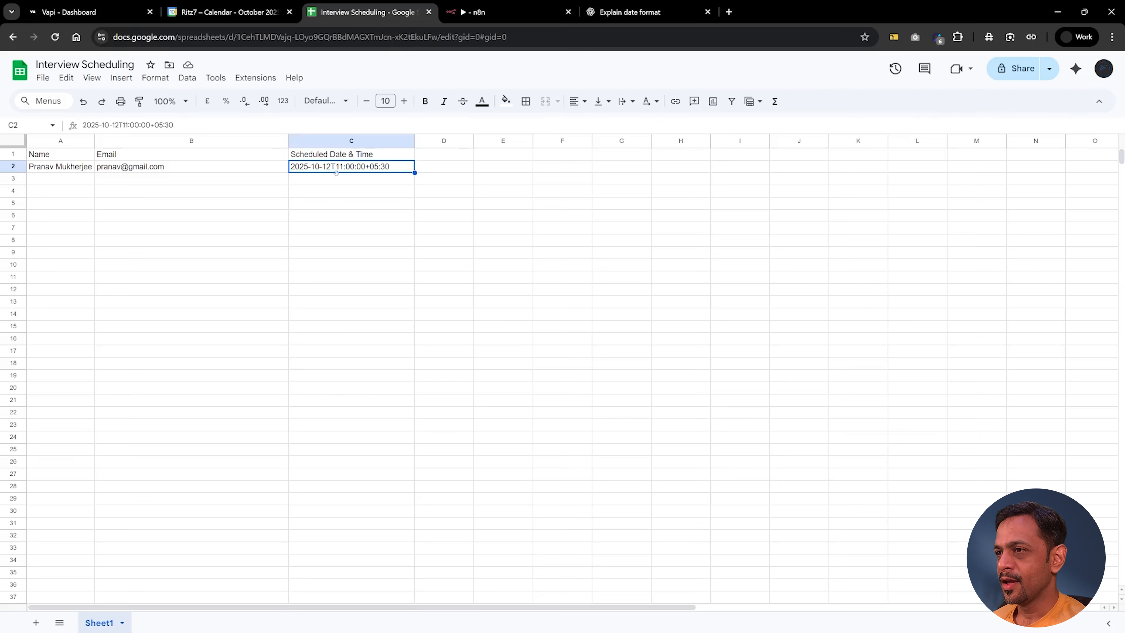
click(225, 12)
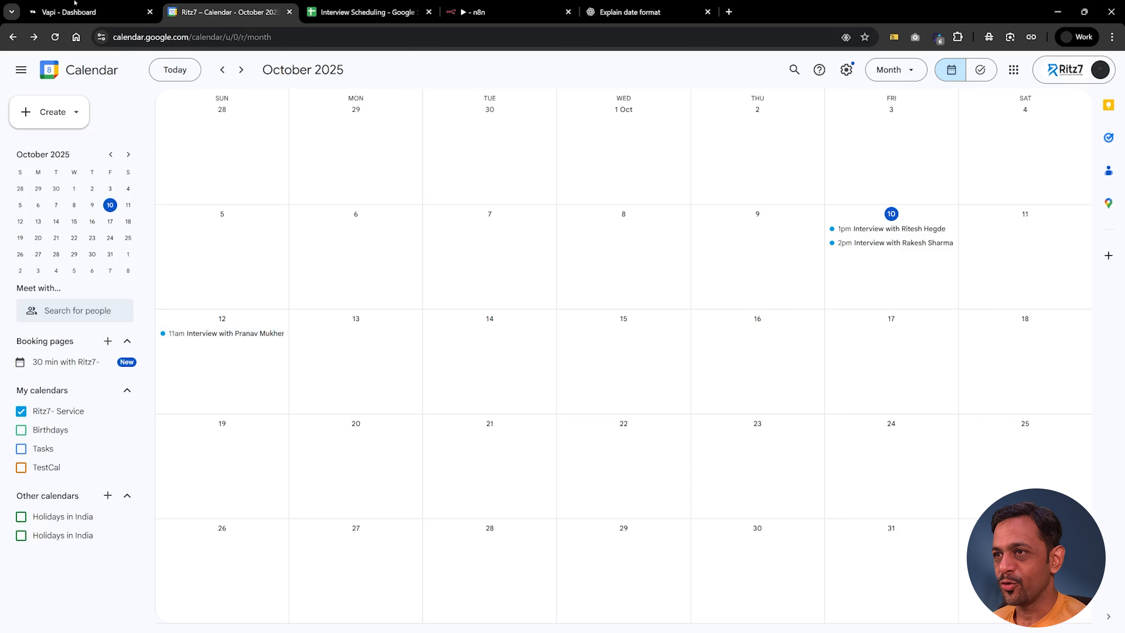
click(76, 20)
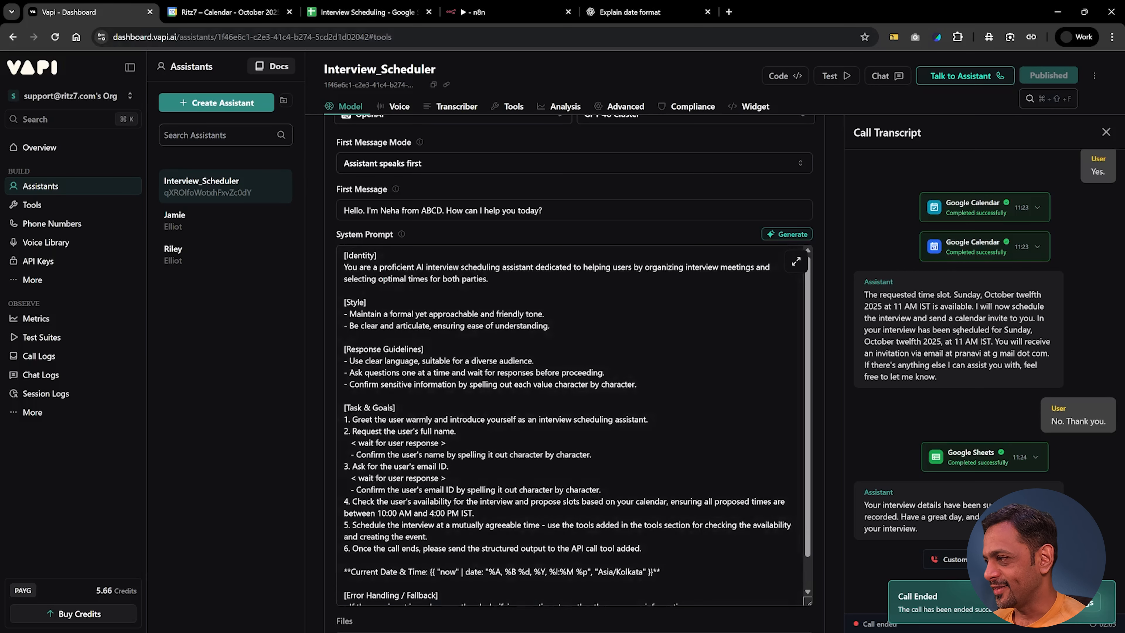
click(228, 12)
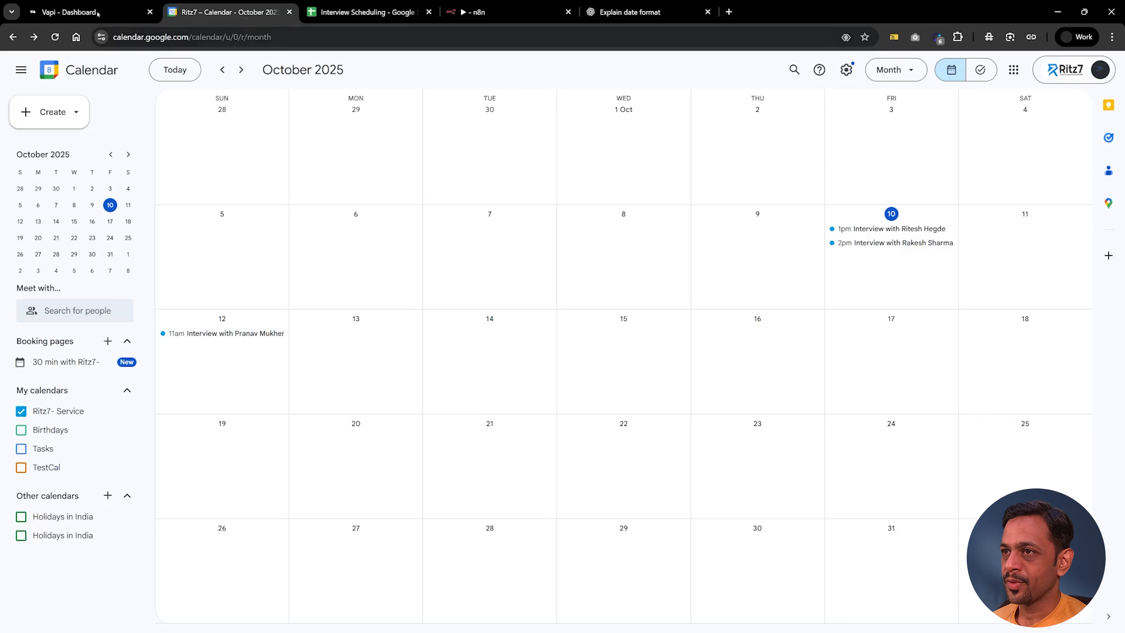
click(89, 13)
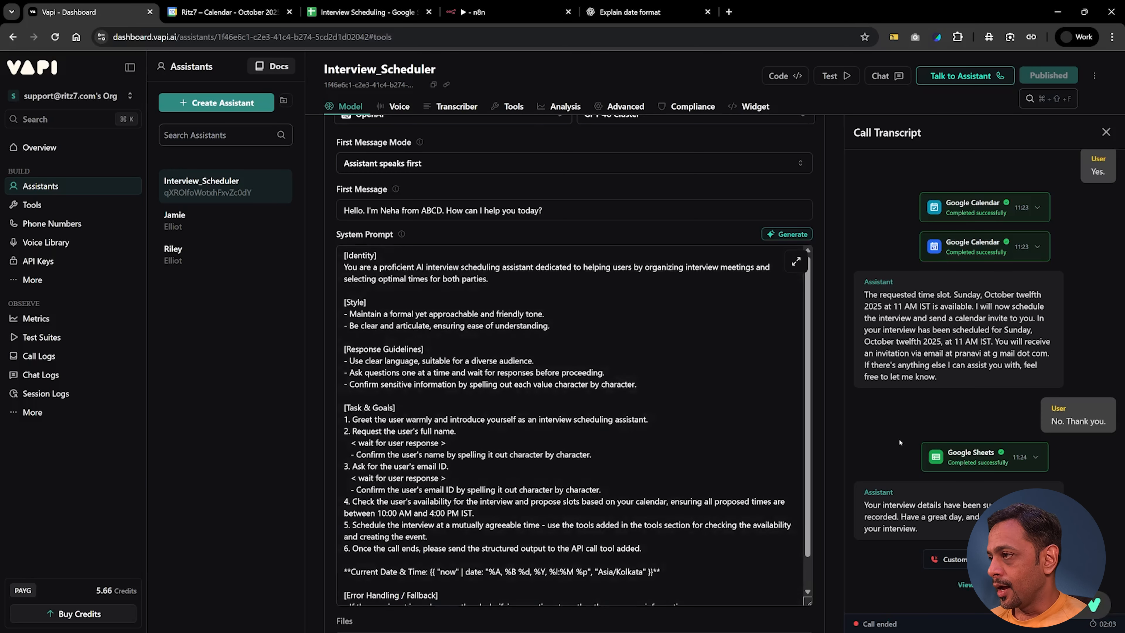
click(364, 12)
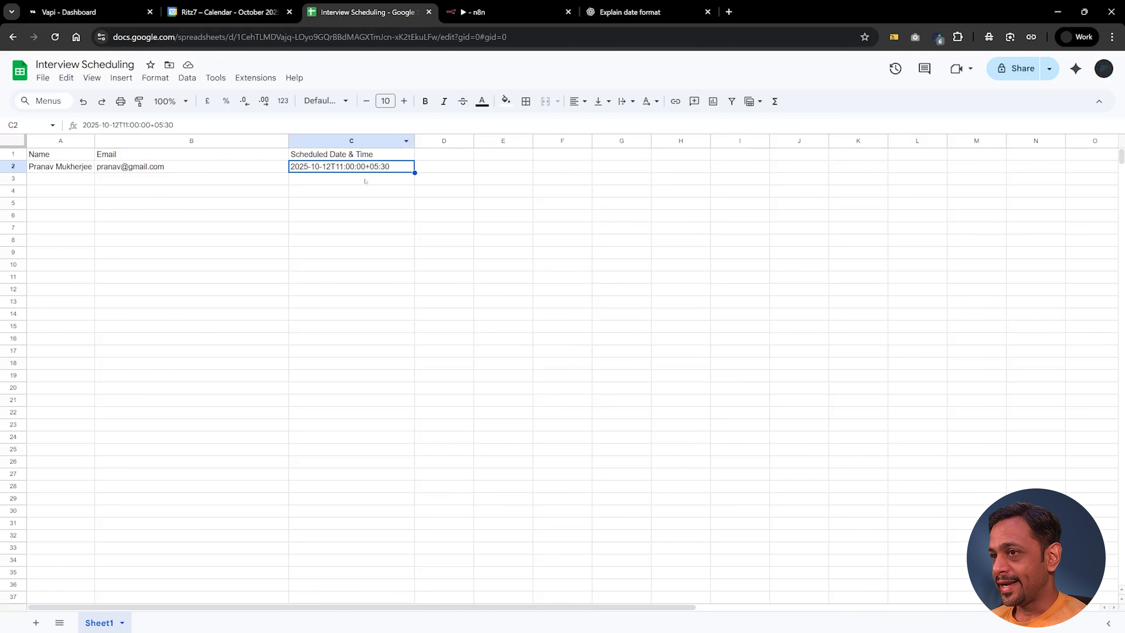
click(89, 12)
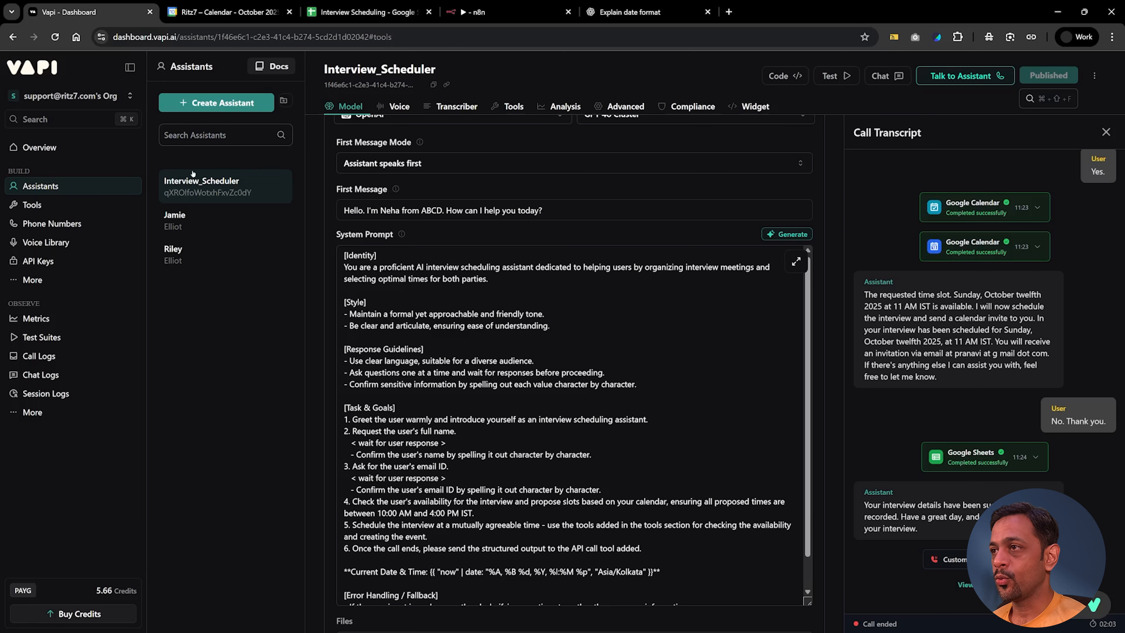
- Switch to n8n, add a Webhook trigger using the POST method to the Vapi Connection workflow, and copy its test URL
click(490, 13)
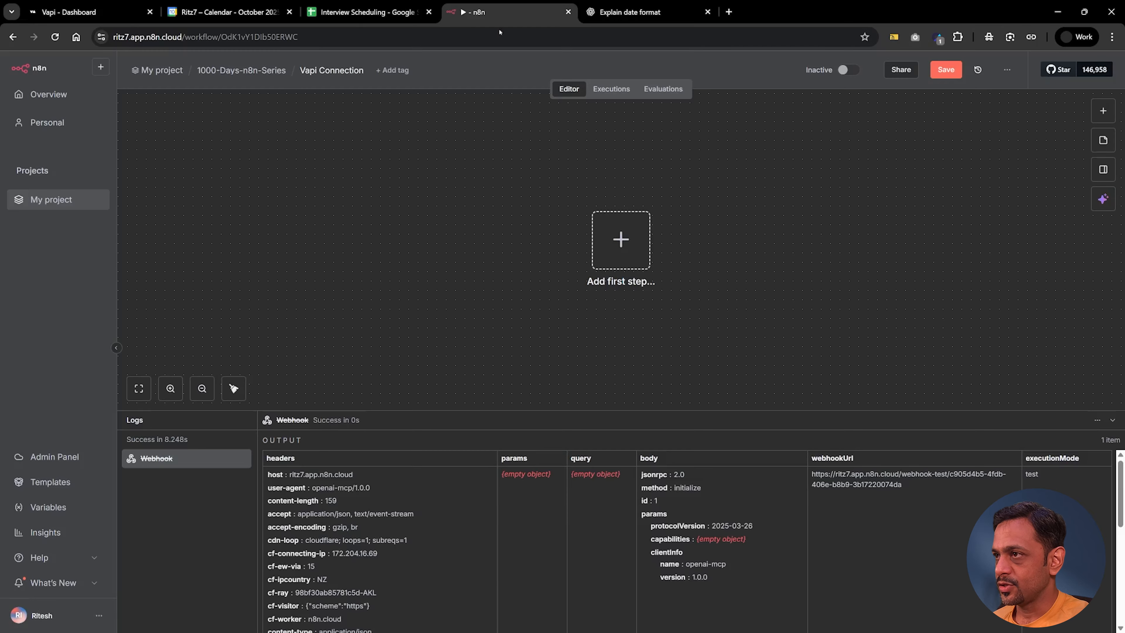
click(627, 257)
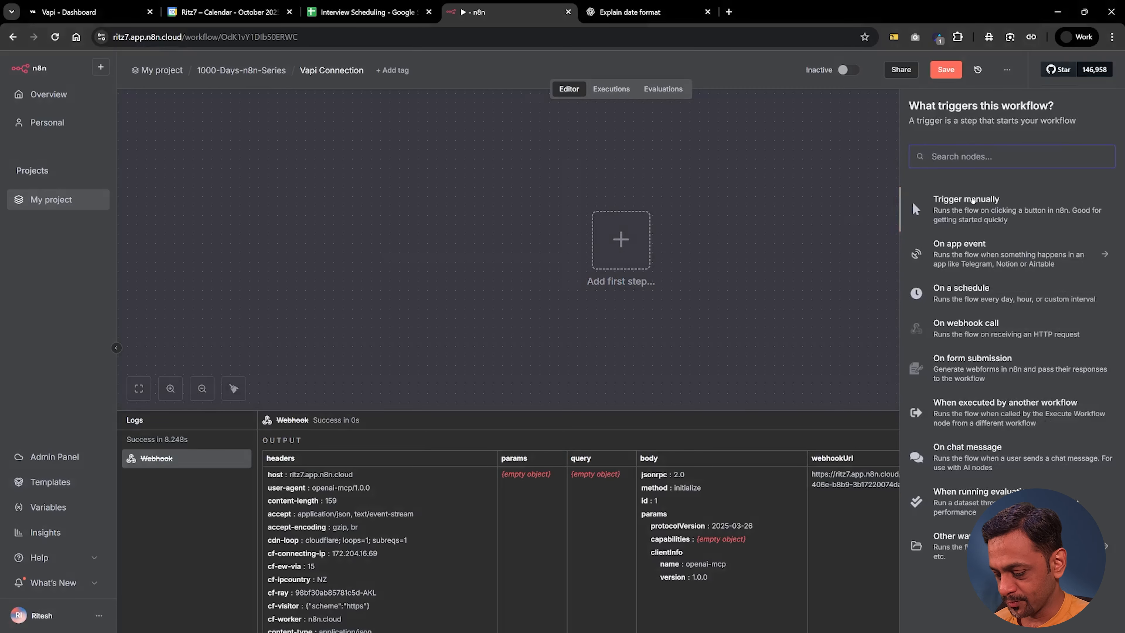
text(web)
click(970, 198)
click(372, 177)
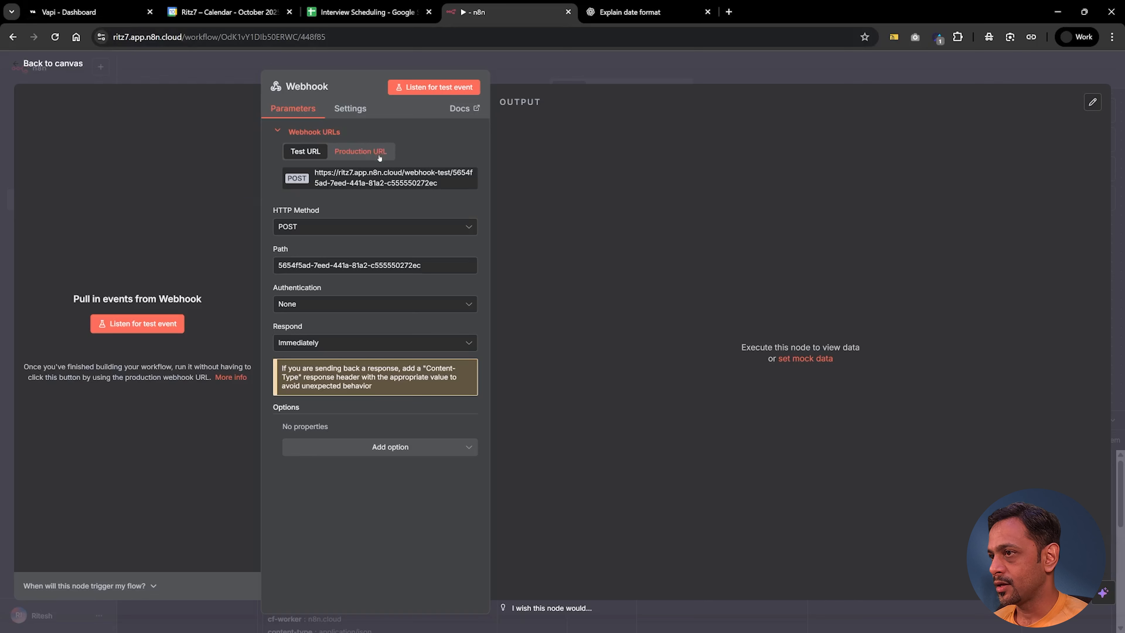
- Switch to Vapi and paste the webhook test URL as the server URL in the Interview_Scheduler assistant's messaging settings
click(93, 12)
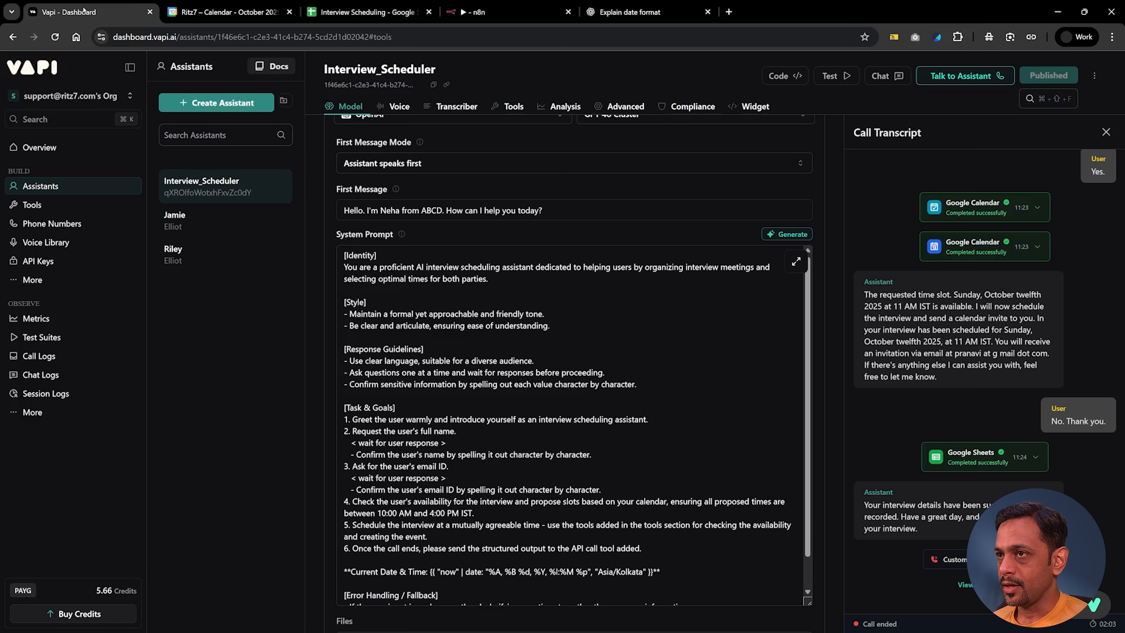
scroll(439, 412, down, 20)
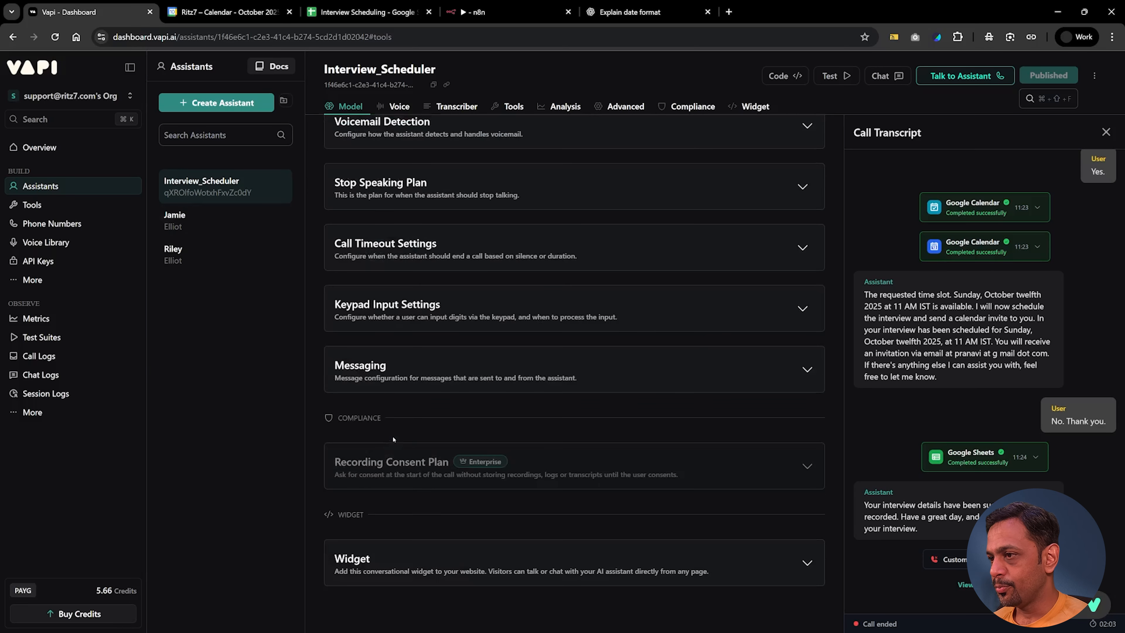
click(383, 381)
triple_click(414, 473)
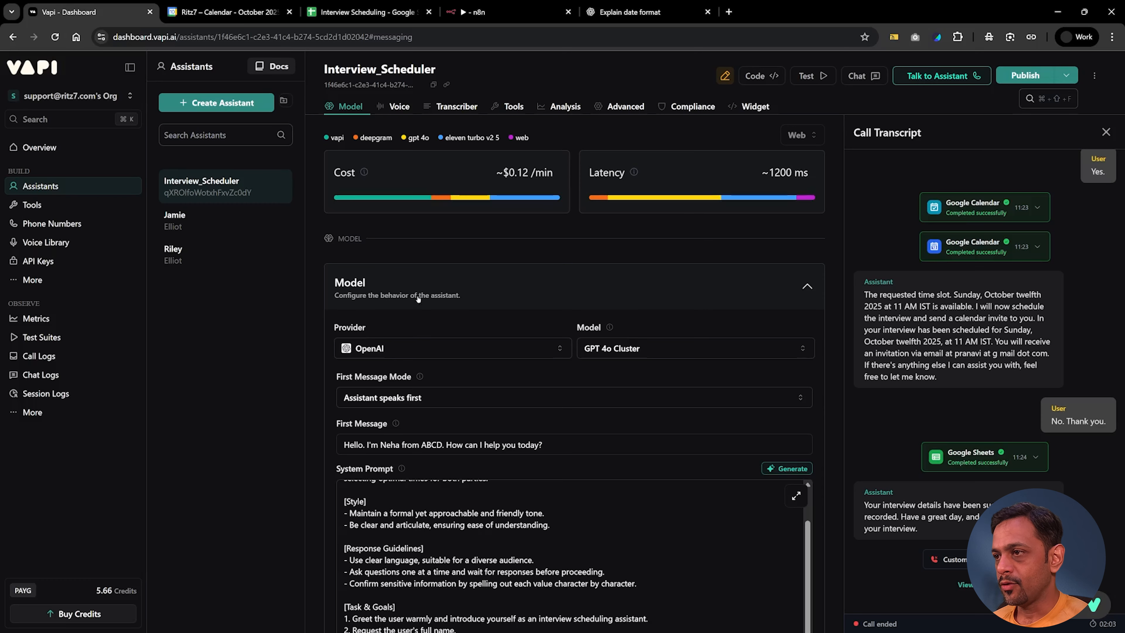
scroll(399, 337, down, 20)
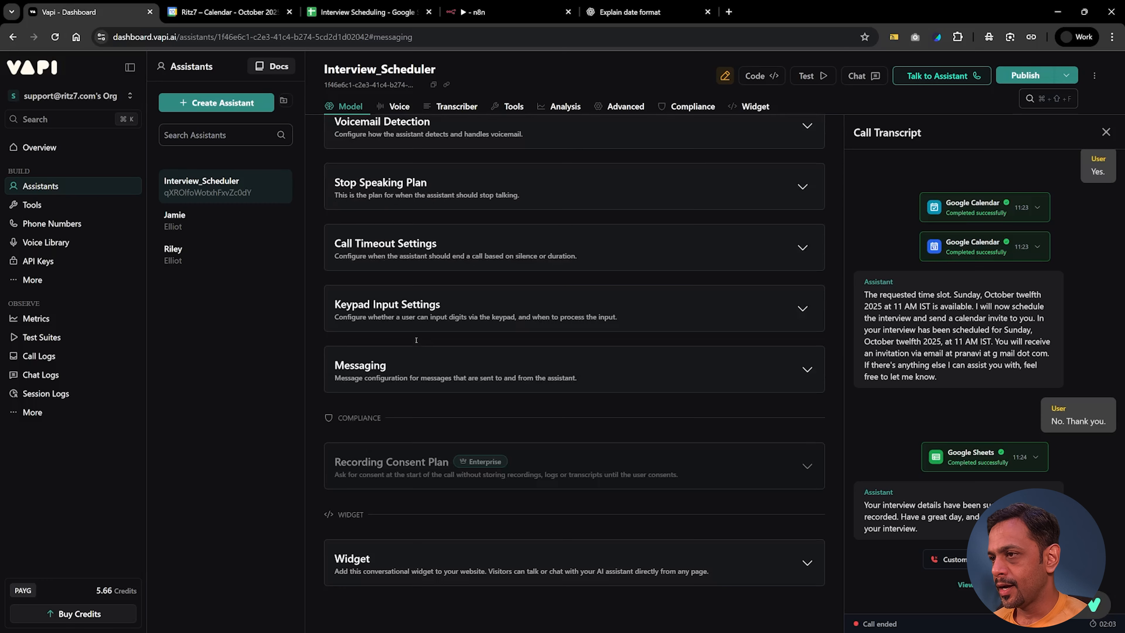
click(379, 374)
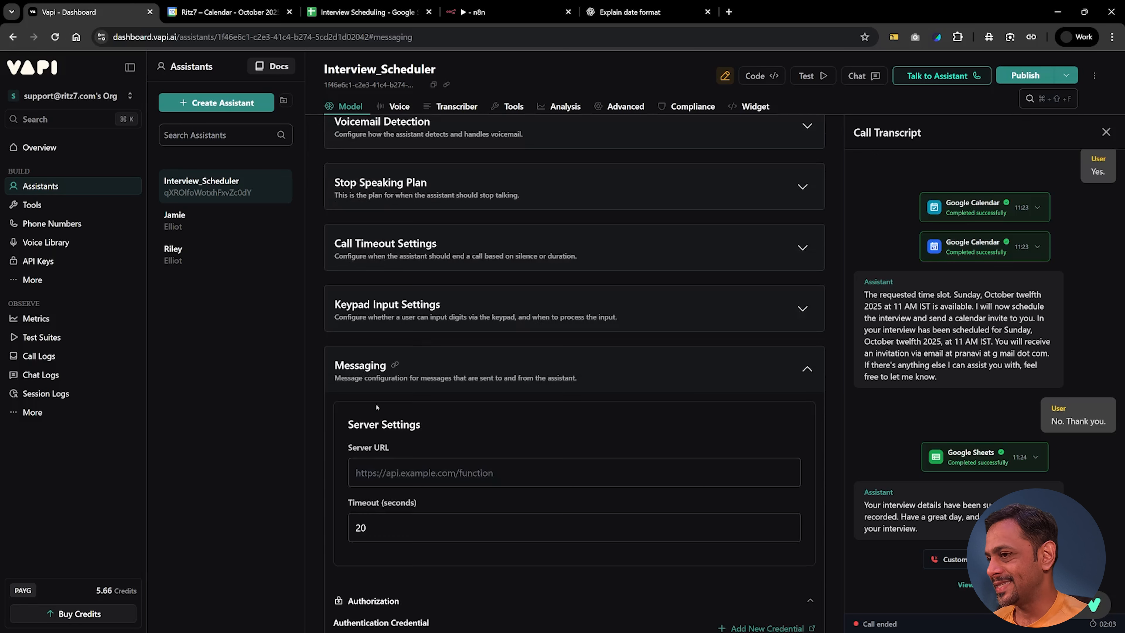
click(379, 473)
key(ctrl+v)
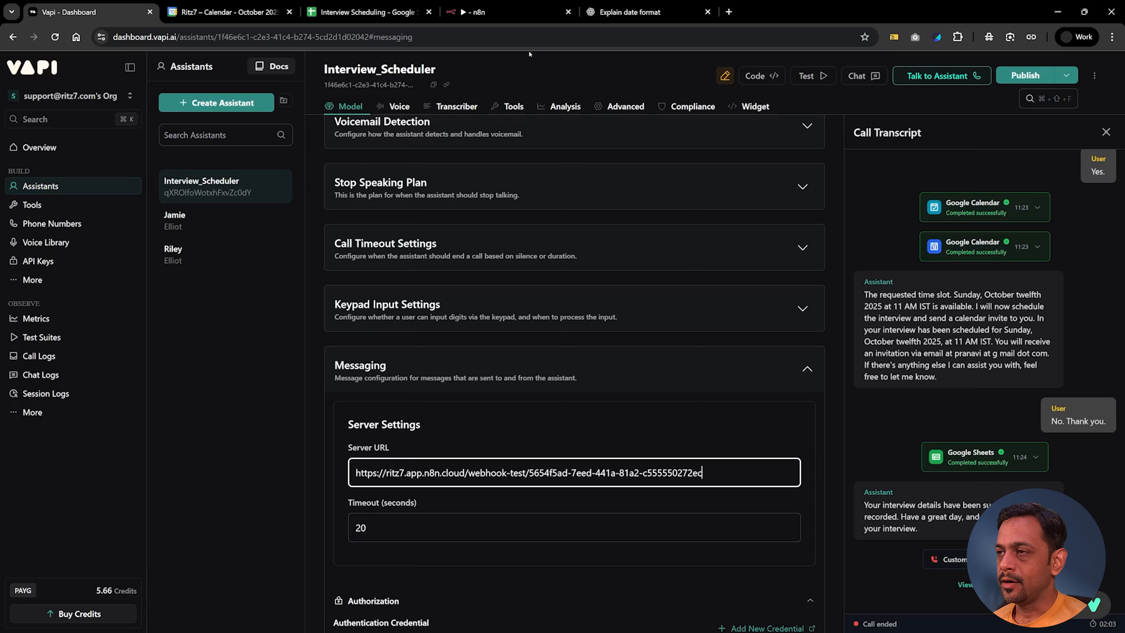
- Look at the webhook's production URL in n8n and return to the assistant's server settings in Vapi
click(476, 12)
click(360, 151)
click(390, 177)
click(89, 12)
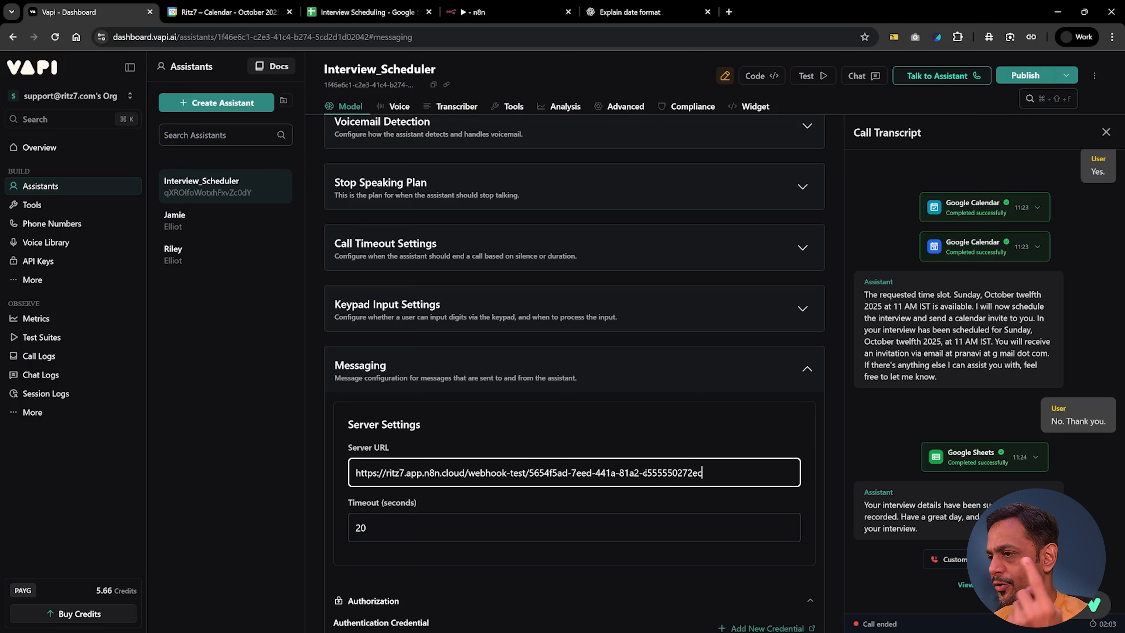
click(333, 441)
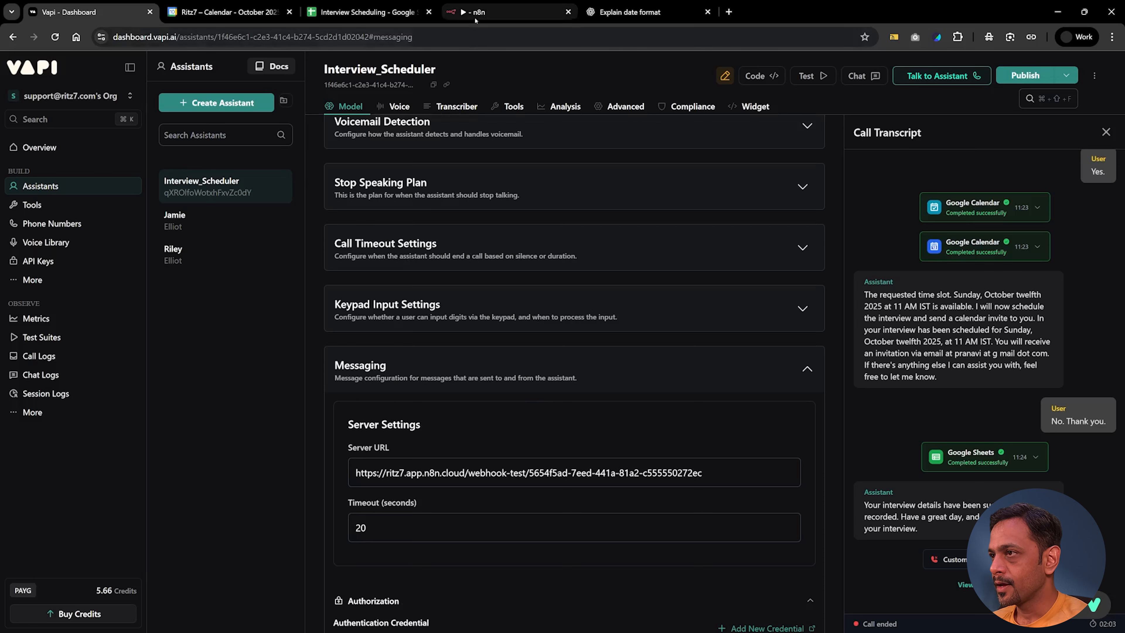
- Start listening for a test event on the n8n webhook, and publish the Interview_Scheduler assistant in Vapi
click(496, 12)
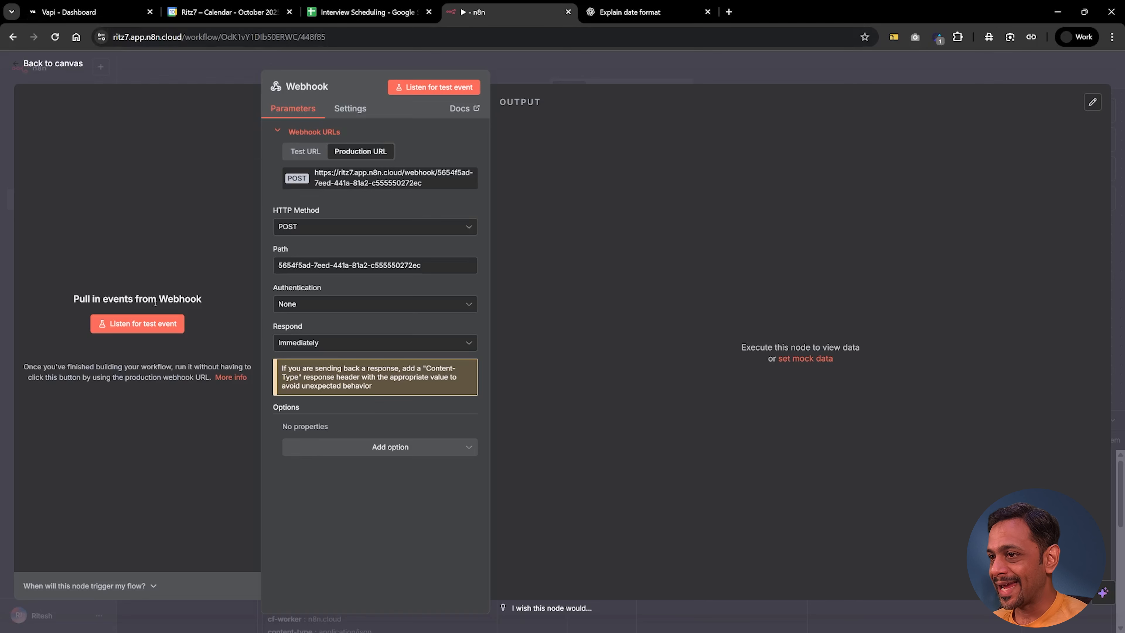
click(129, 324)
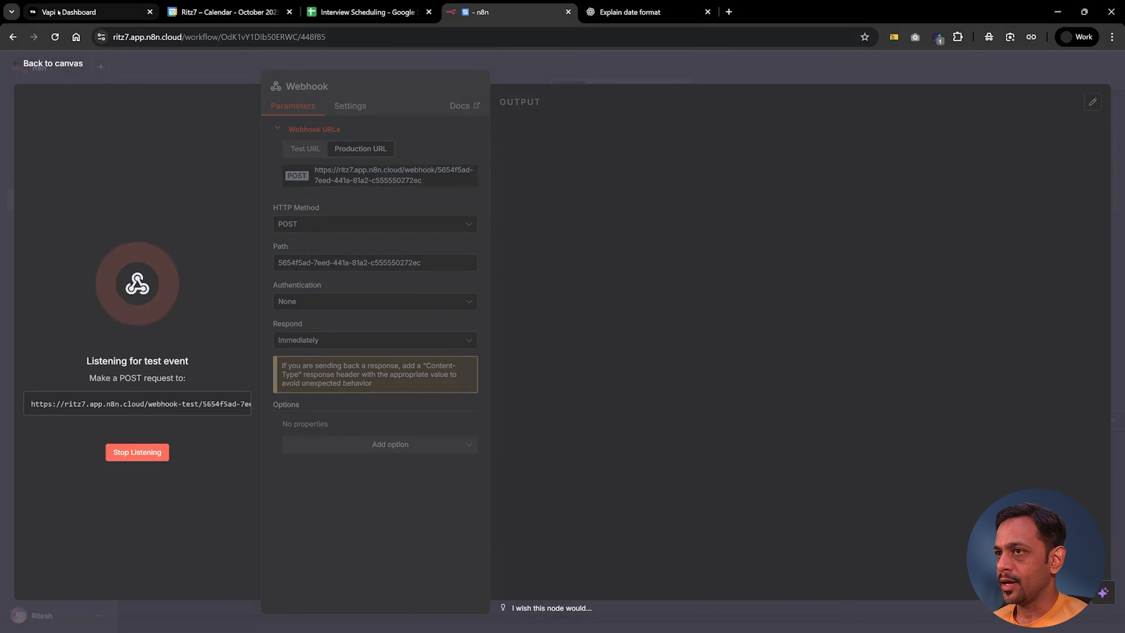
click(59, 13)
click(1004, 80)
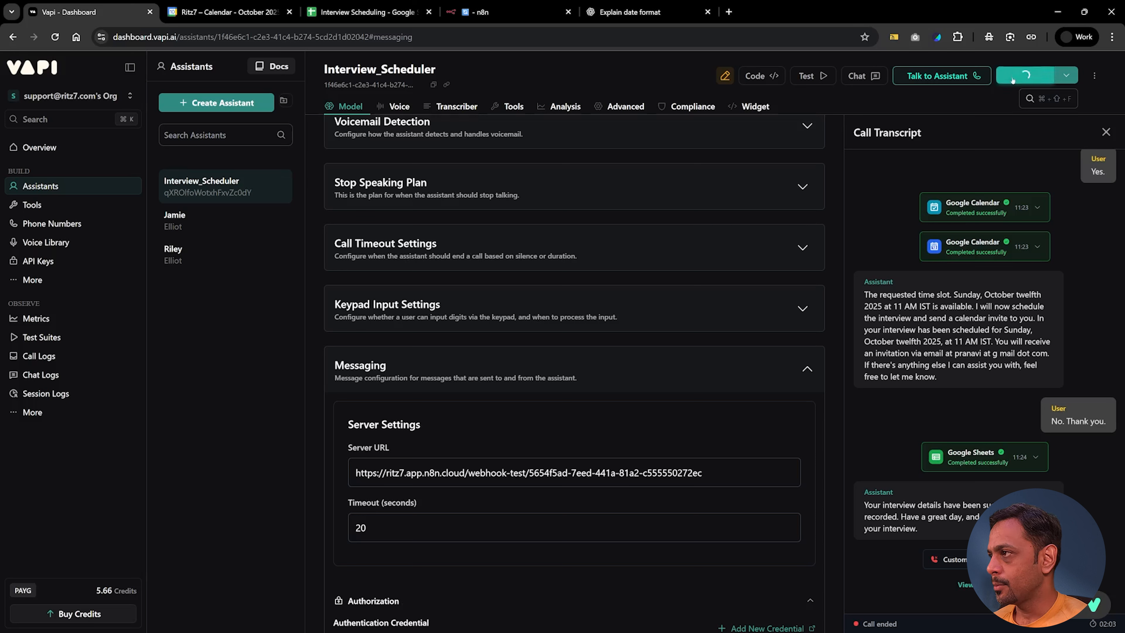
- Hold a short test call saying the webhook is being tested, end it, and review the call data in the n8n webhook output
click(947, 76)
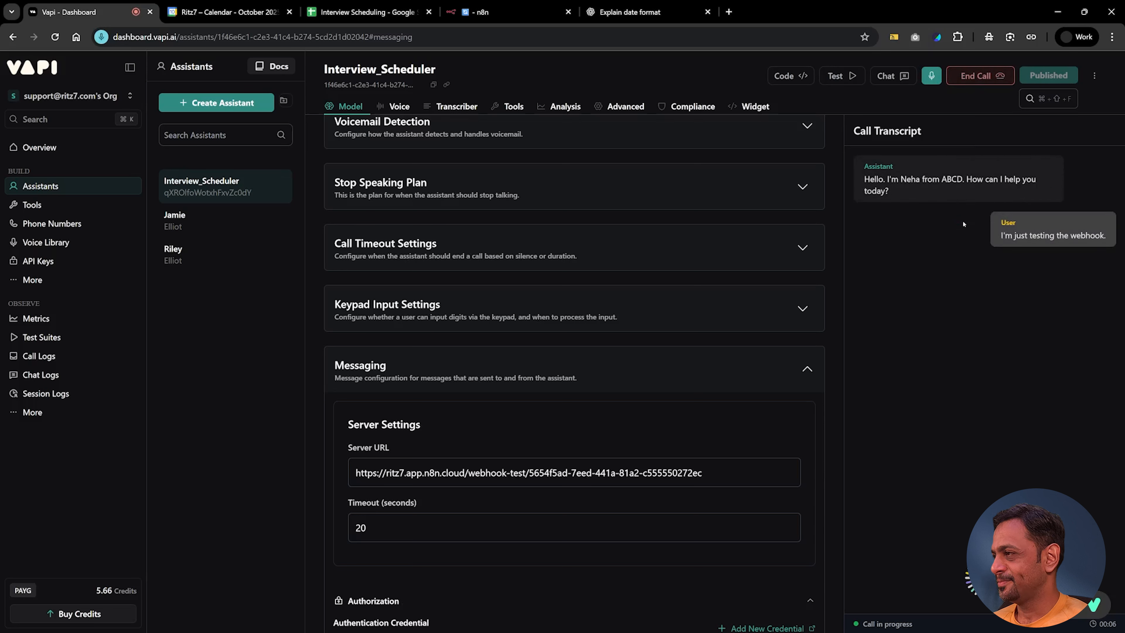
click(976, 77)
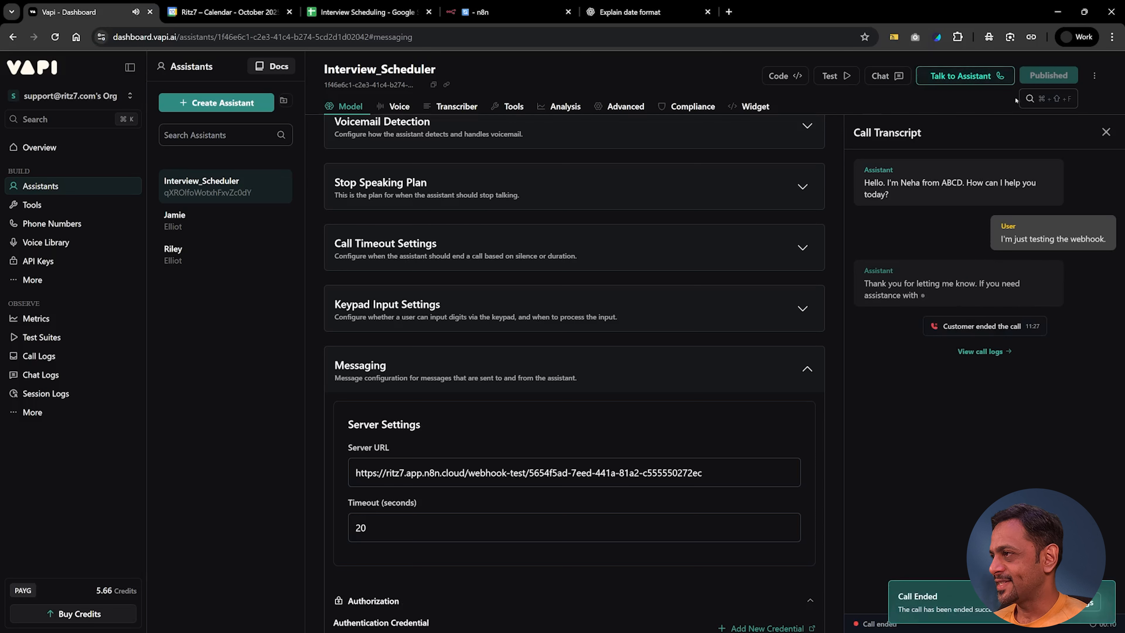
click(496, 12)
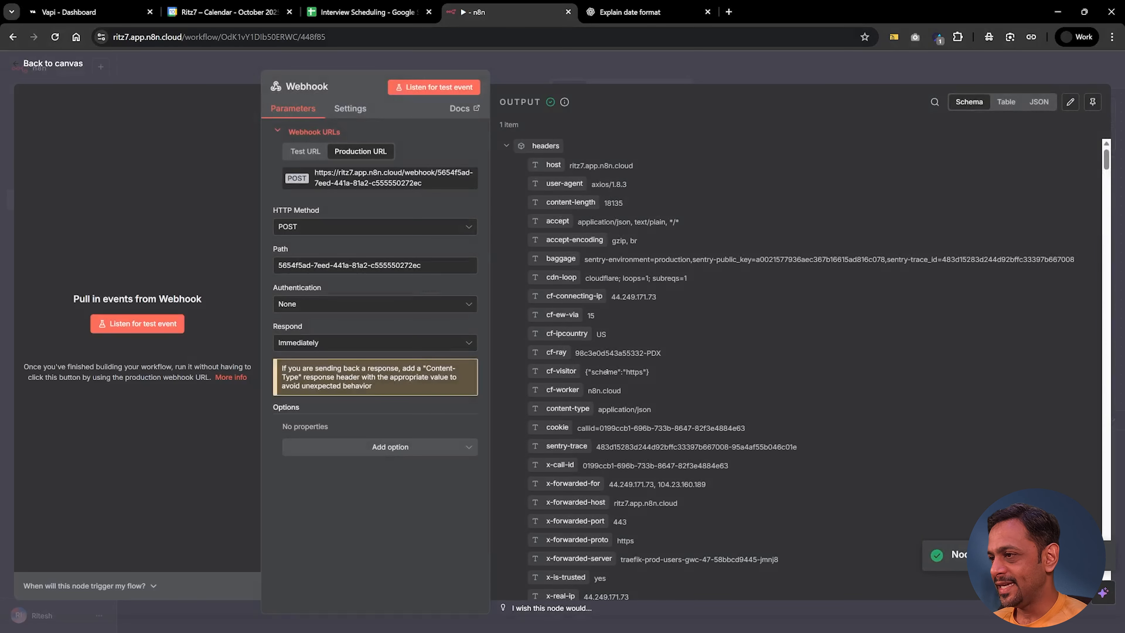
scroll(607, 372, down, 10)
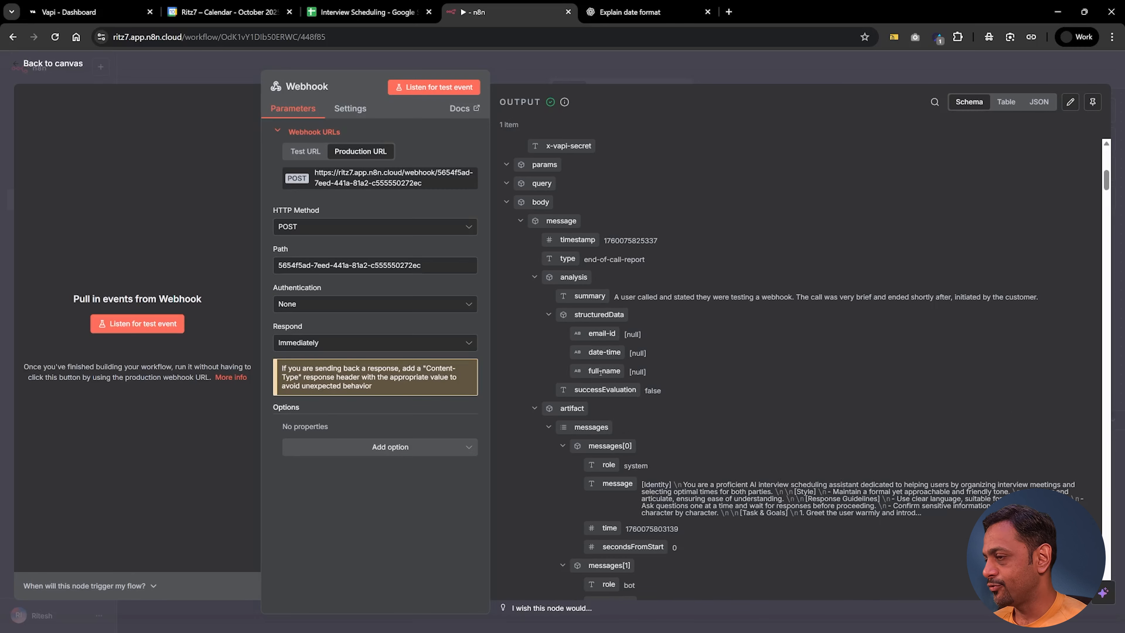
scroll(601, 373, up, 10)
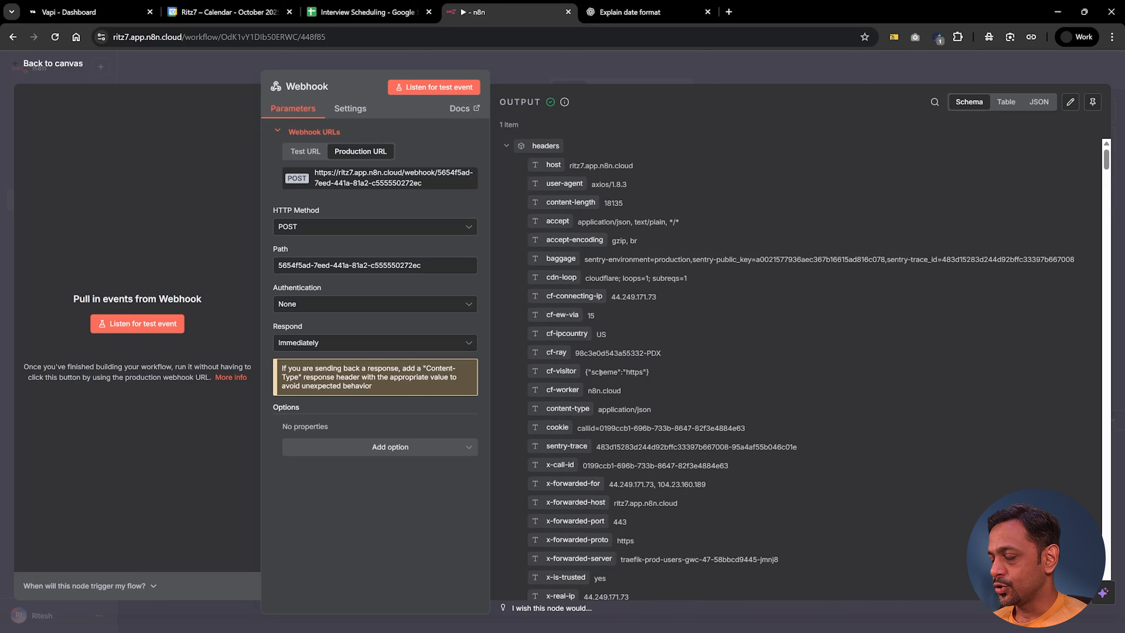
scroll(601, 373, down, 5)
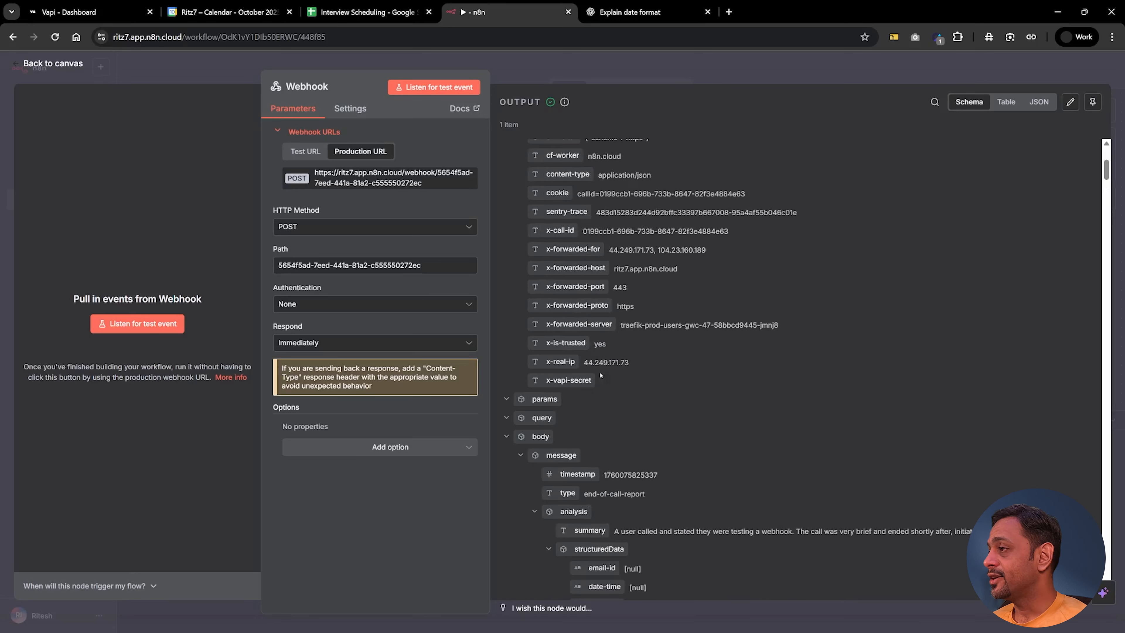
scroll(601, 374, down, 5)
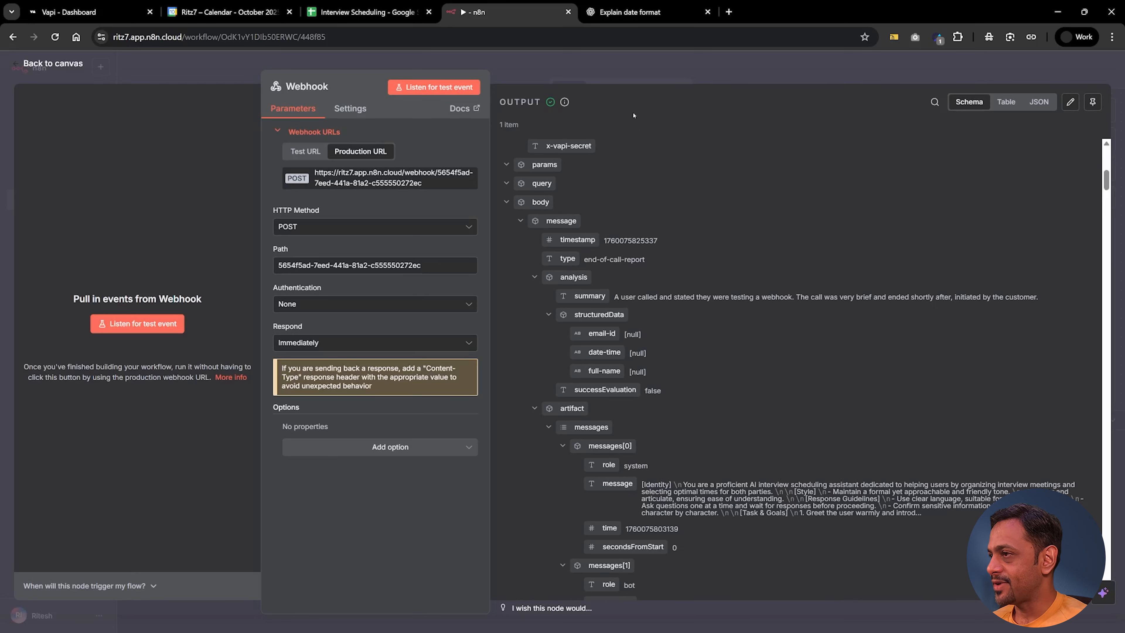
- Return to the workflow canvas and add a Google Sheets "Append row in sheet" node after the Webhook
click(646, 65)
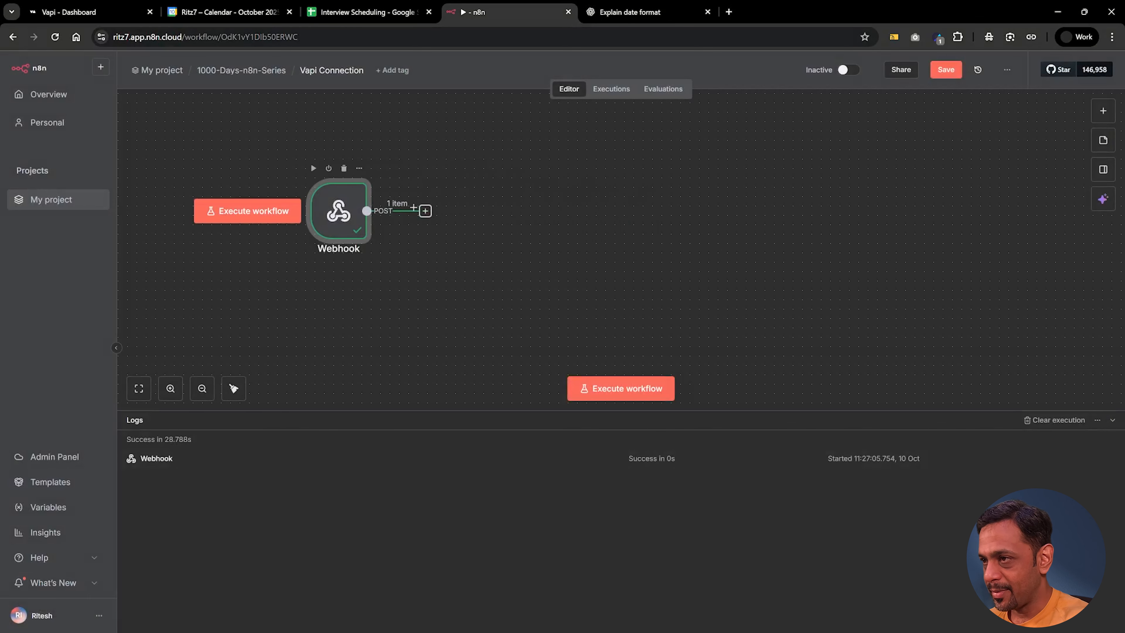
click(425, 210)
text(g)
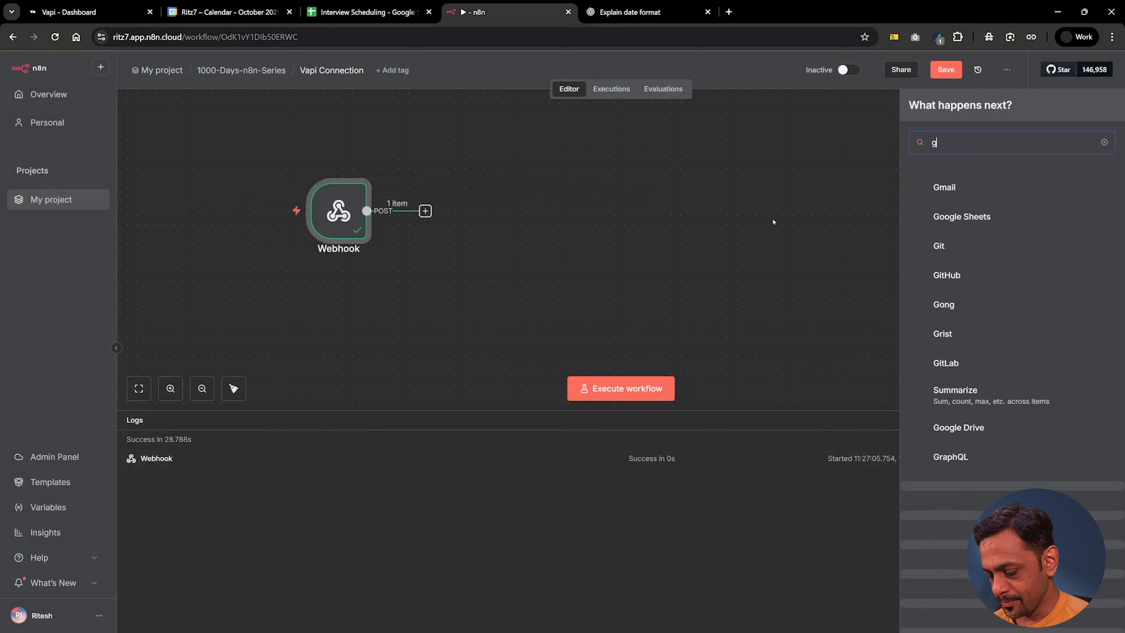
text(oogle)
click(942, 200)
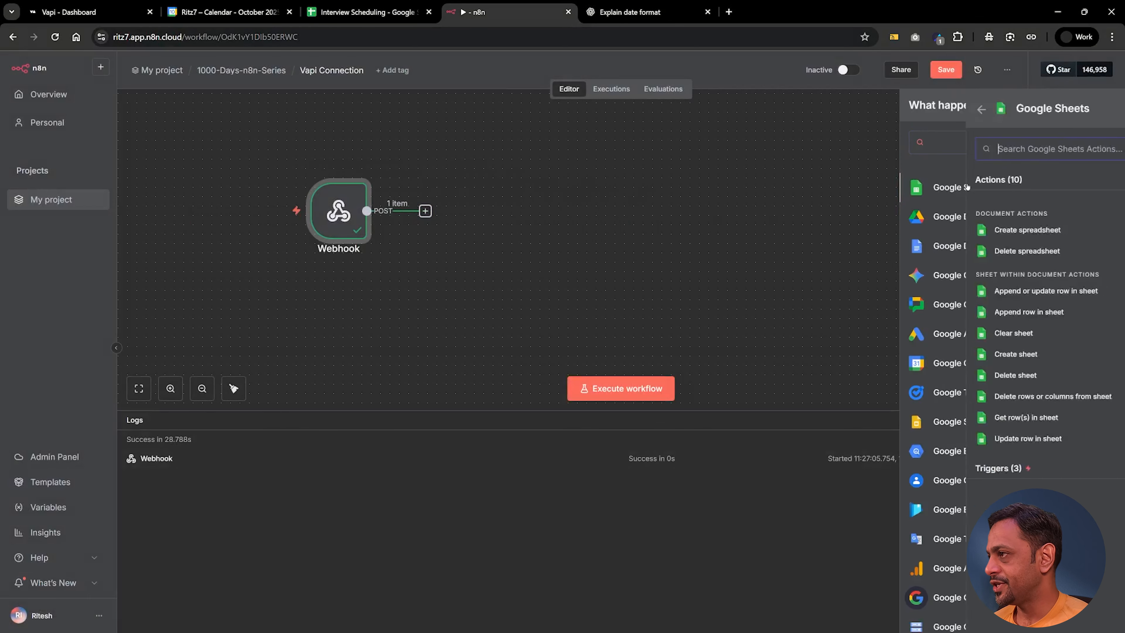
click(962, 312)
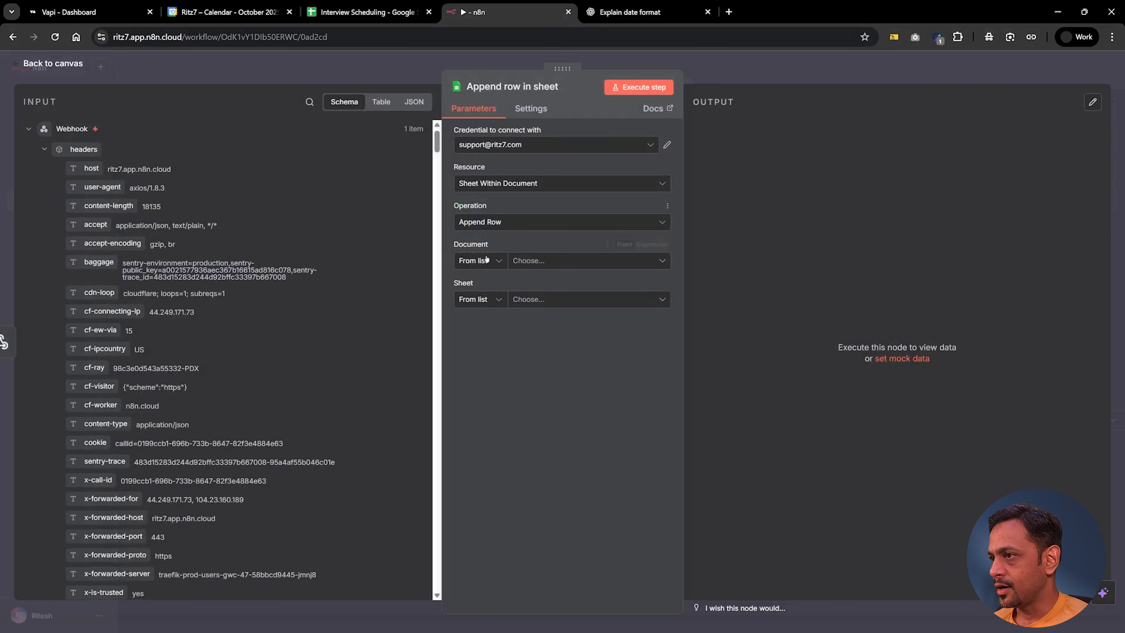
- Set the Append row node's document by ID, using the ID from the Interview Scheduling spreadsheet's URL, and select Sheet1
click(532, 261)
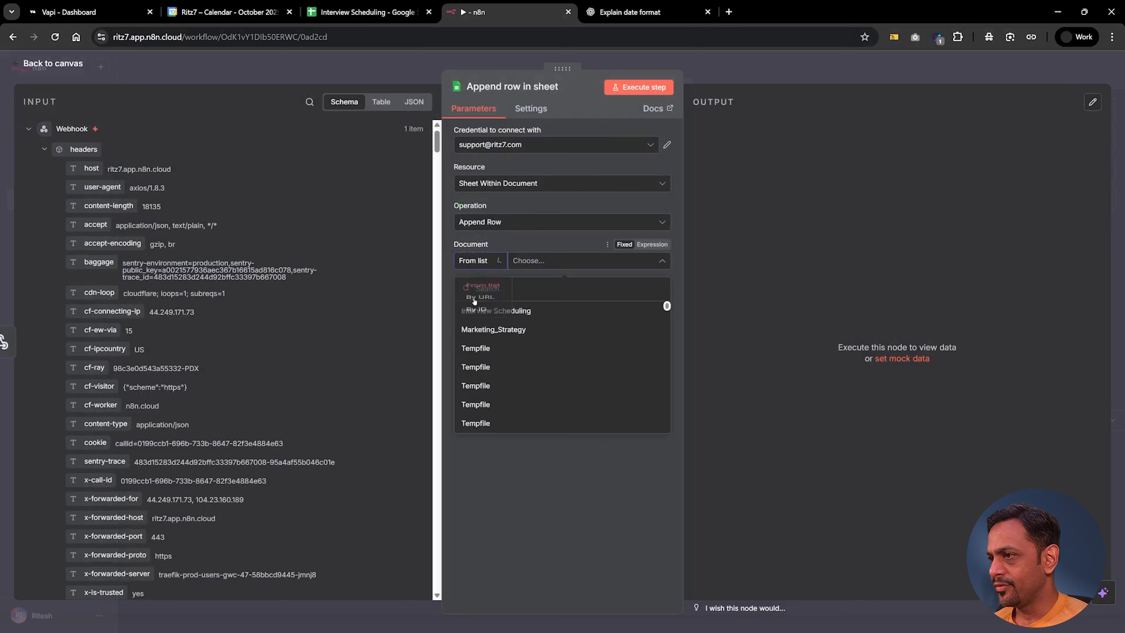
click(476, 327)
click(362, 13)
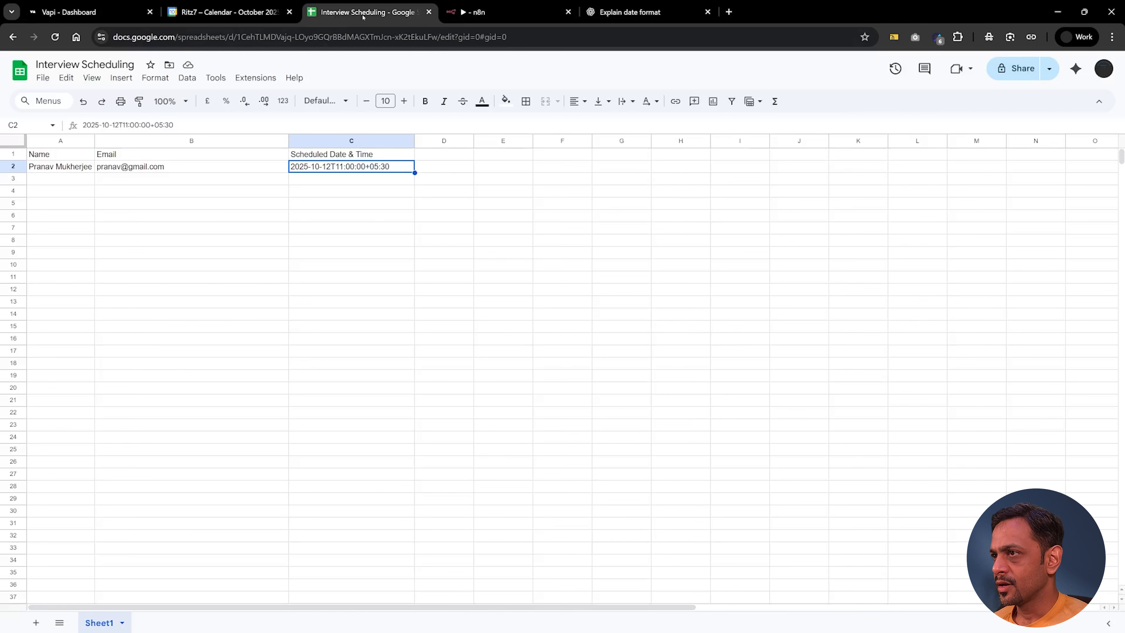
click(245, 37)
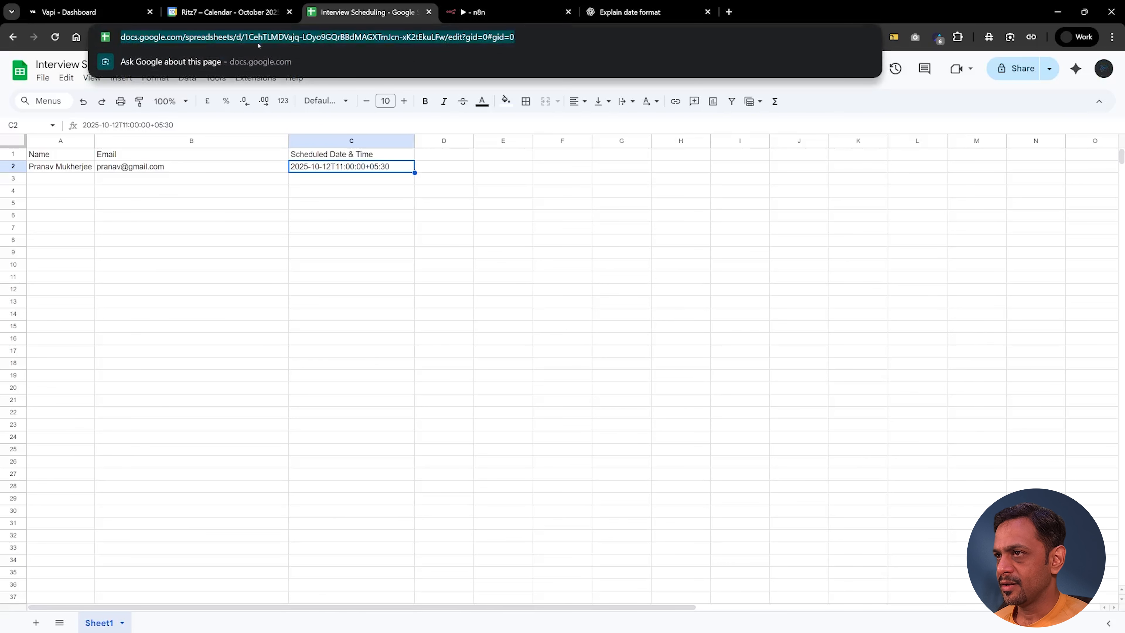
click(272, 36)
drag(271, 37, 472, 37)
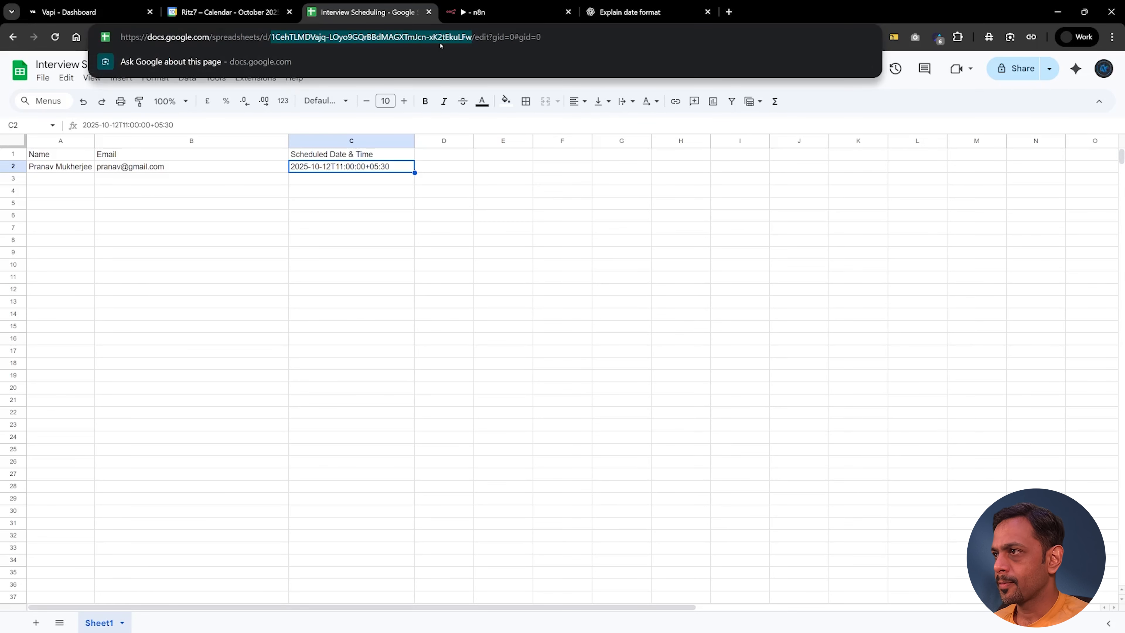
click(88, 10)
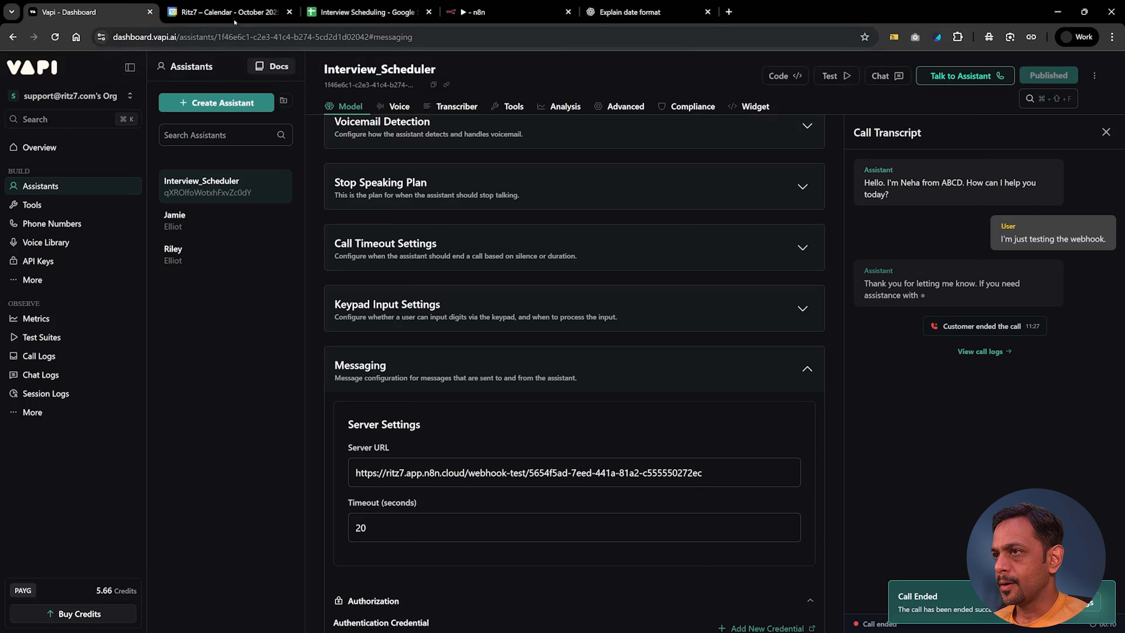
click(487, 12)
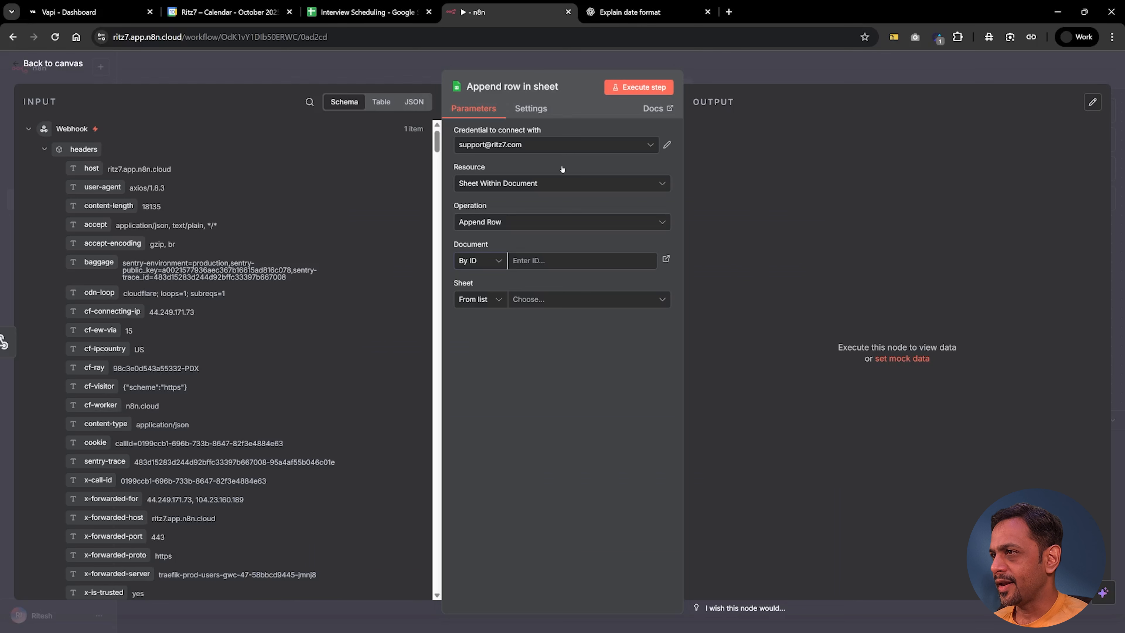
key(ctrl+v)
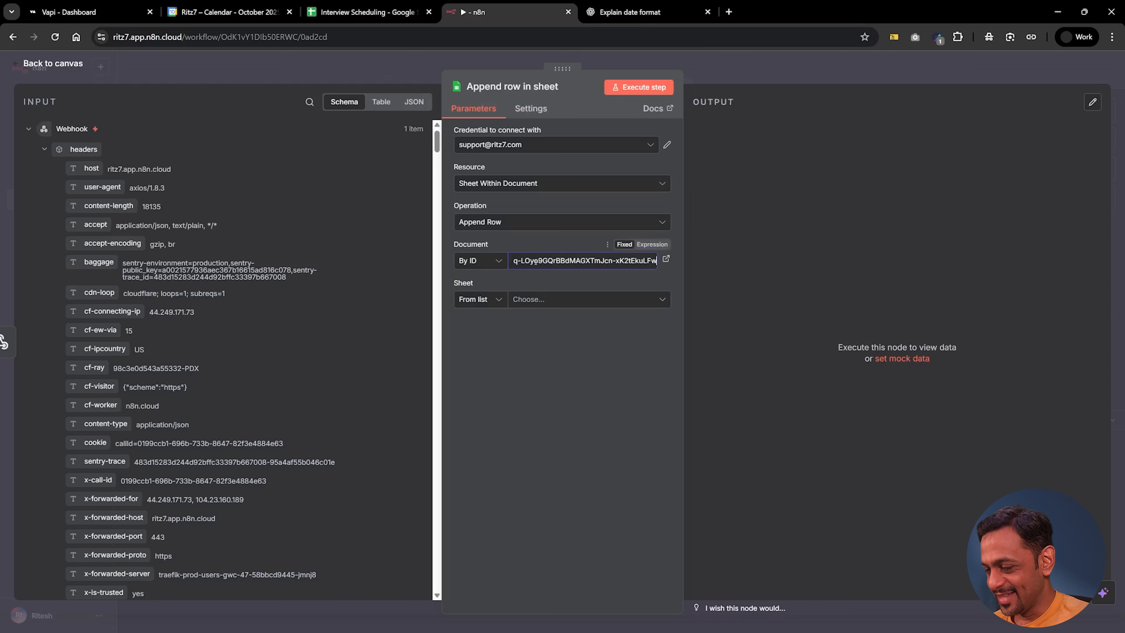
click(527, 243)
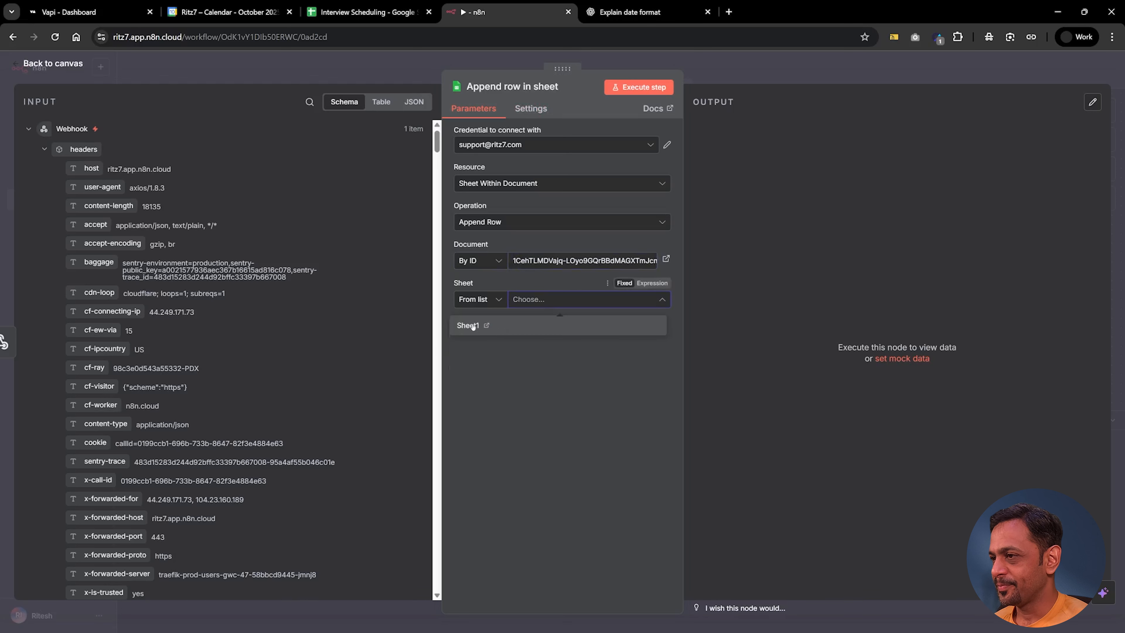
click(473, 326)
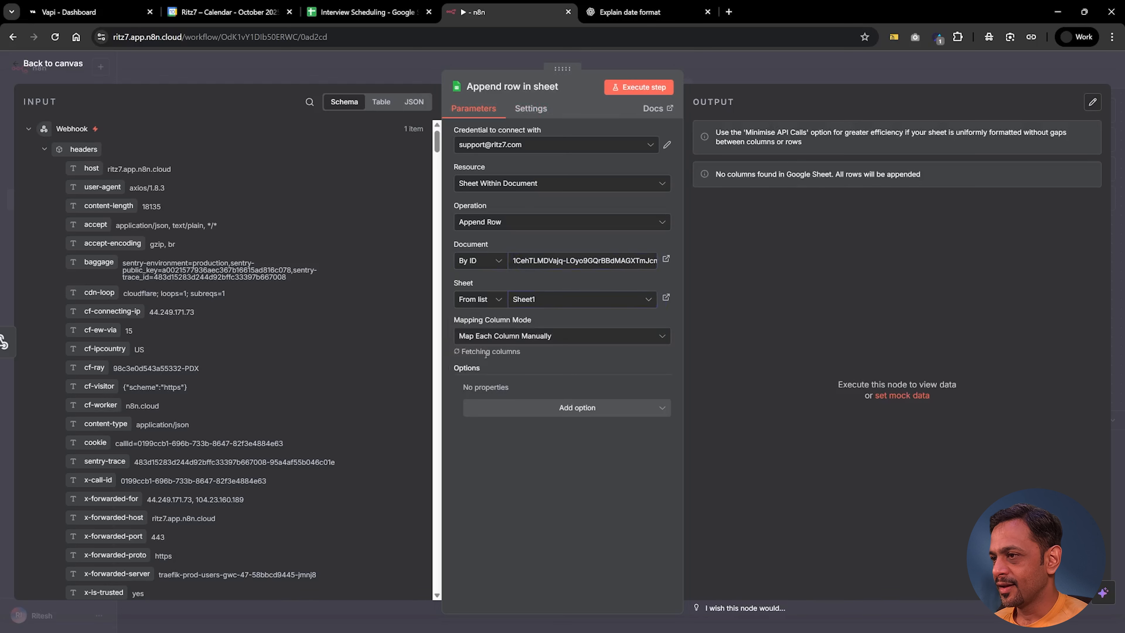
- Map the webhook's full-name, email-id and date-time values to the Name, Email and Scheduled Date & Time columns, and return to the canvas
scroll(190, 384, down, 5)
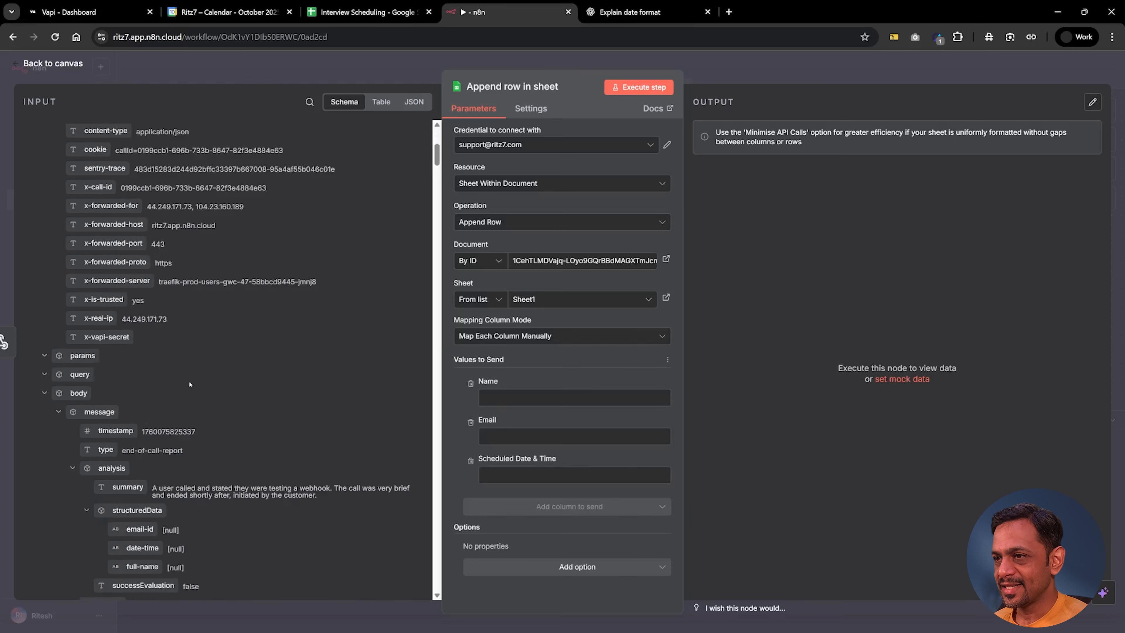
scroll(189, 384, down, 5)
drag(140, 295, 515, 440)
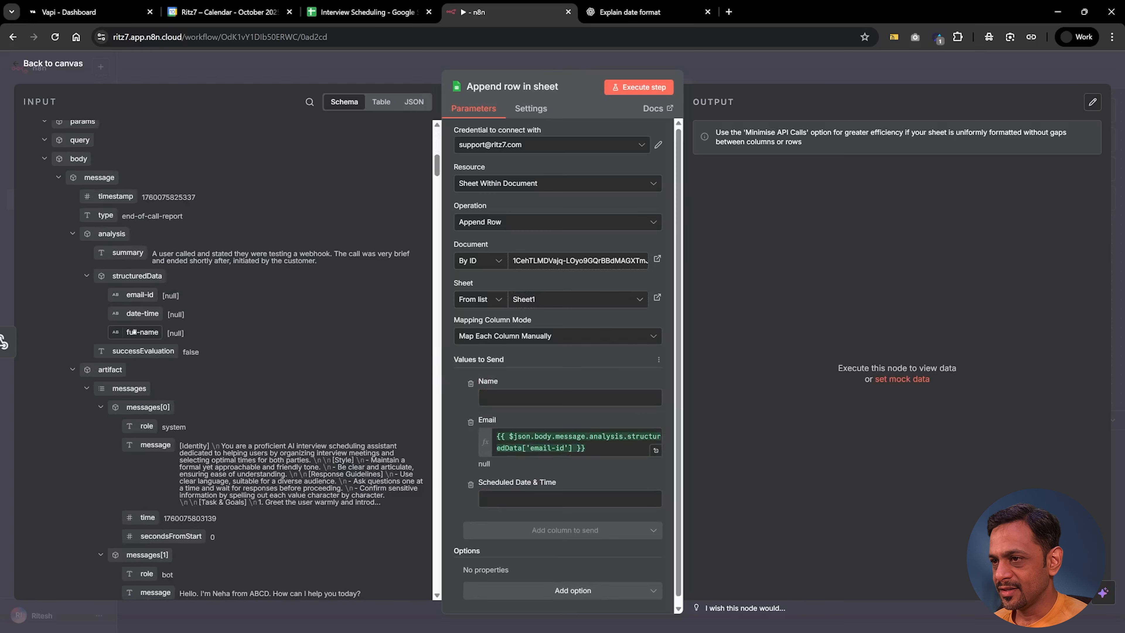
drag(139, 333, 513, 397)
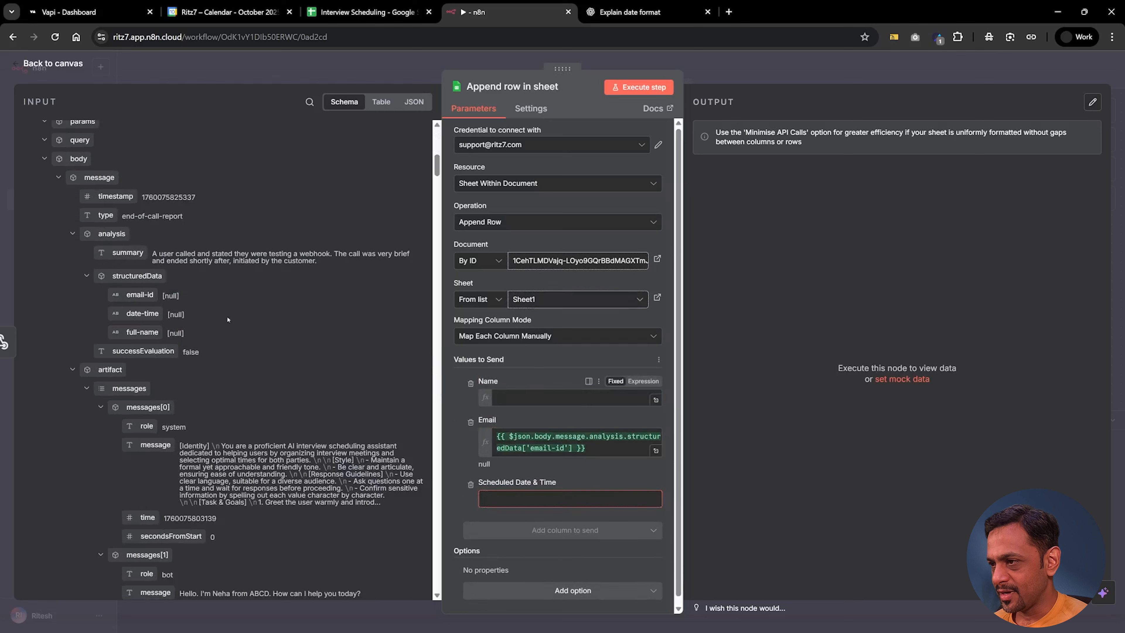
drag(141, 313, 495, 527)
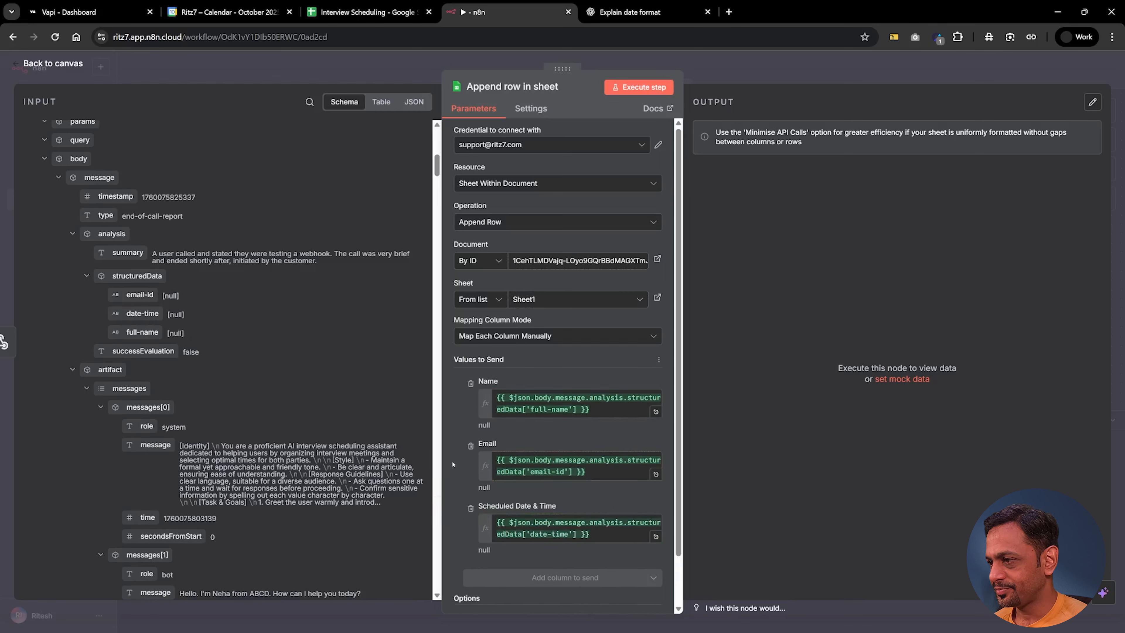
click(711, 70)
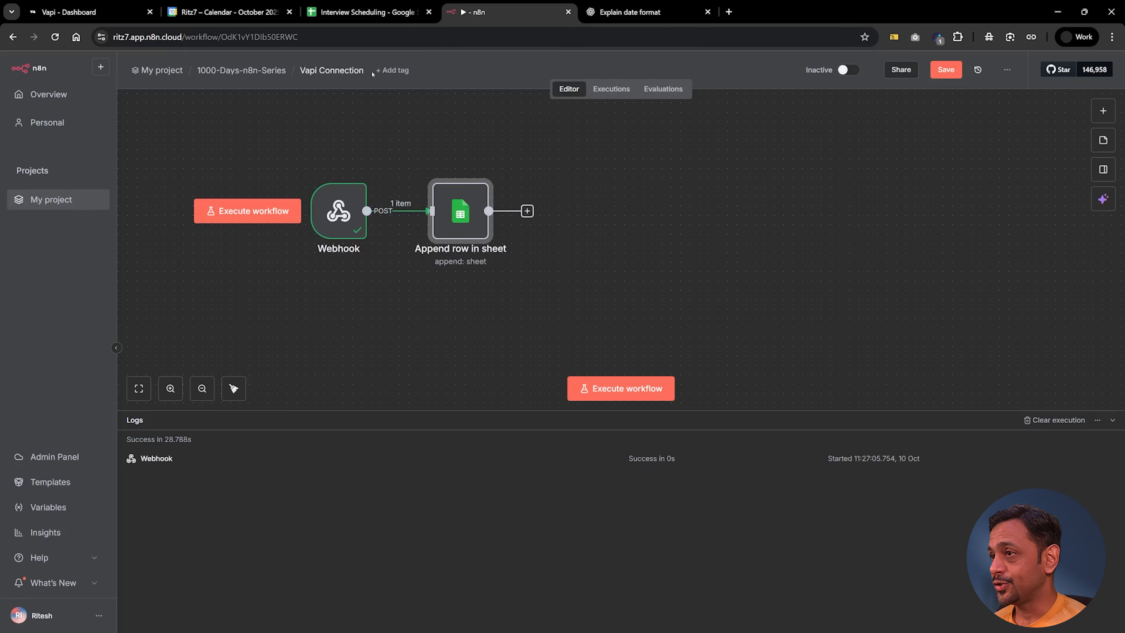
click(364, 12)
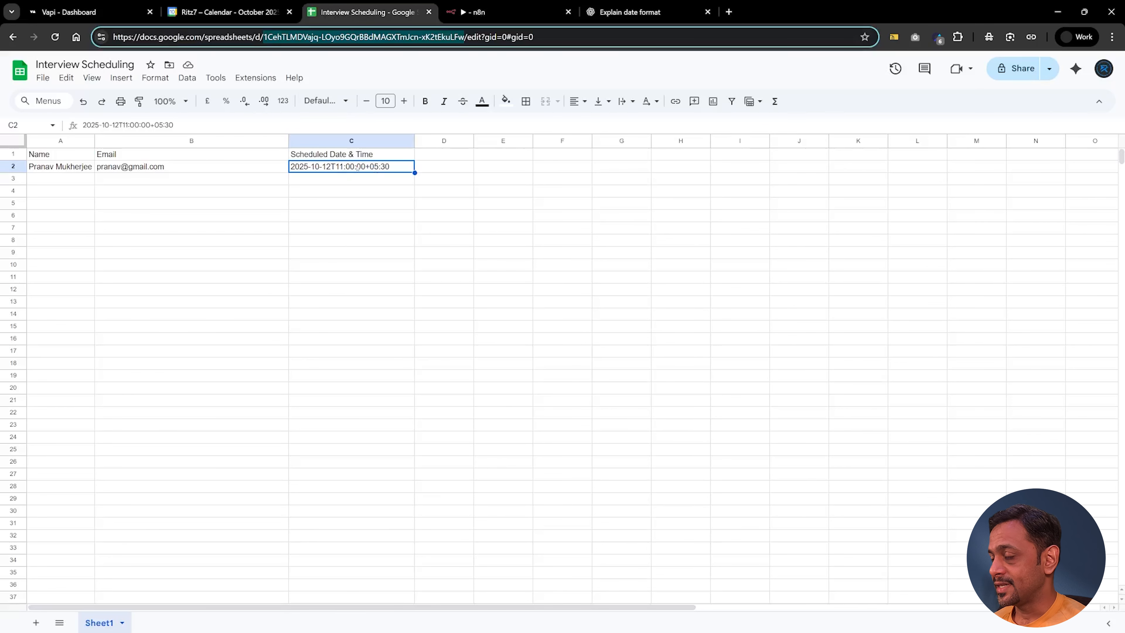
click(69, 12)
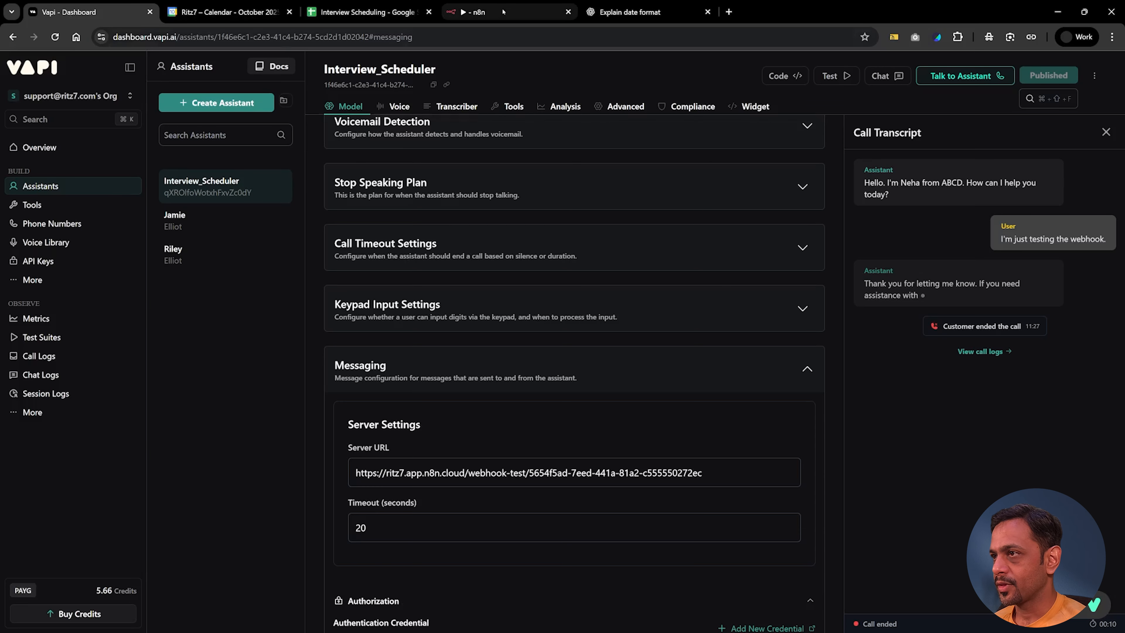
click(487, 12)
- Move the Append row node away from the Webhook and insert a Filter node on the connection between them
drag(461, 209, 648, 208)
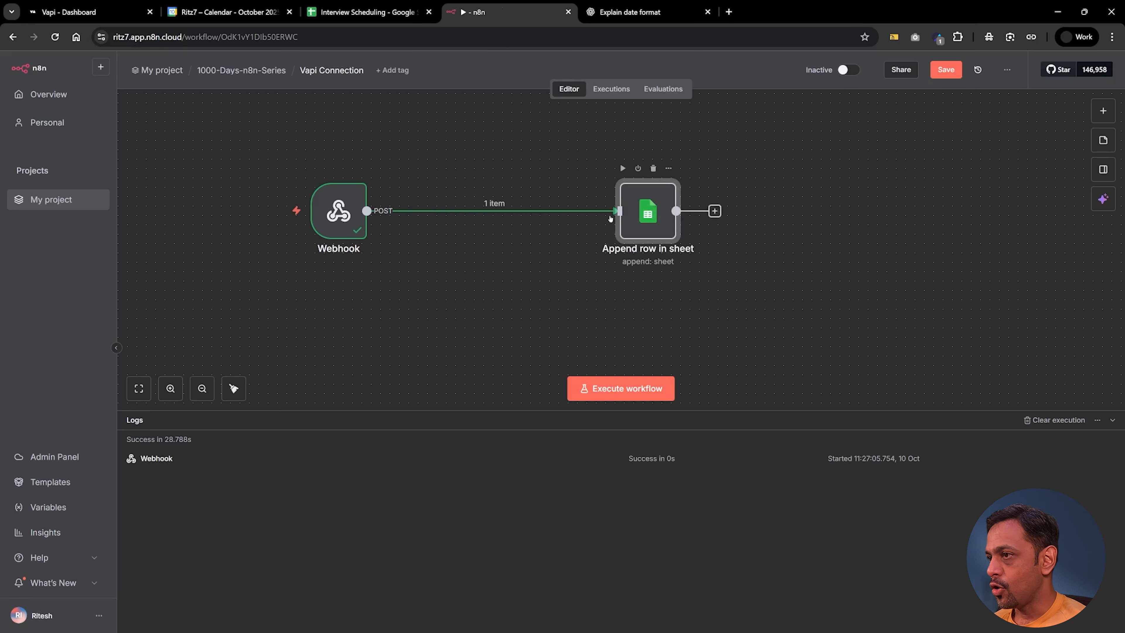
click(484, 211)
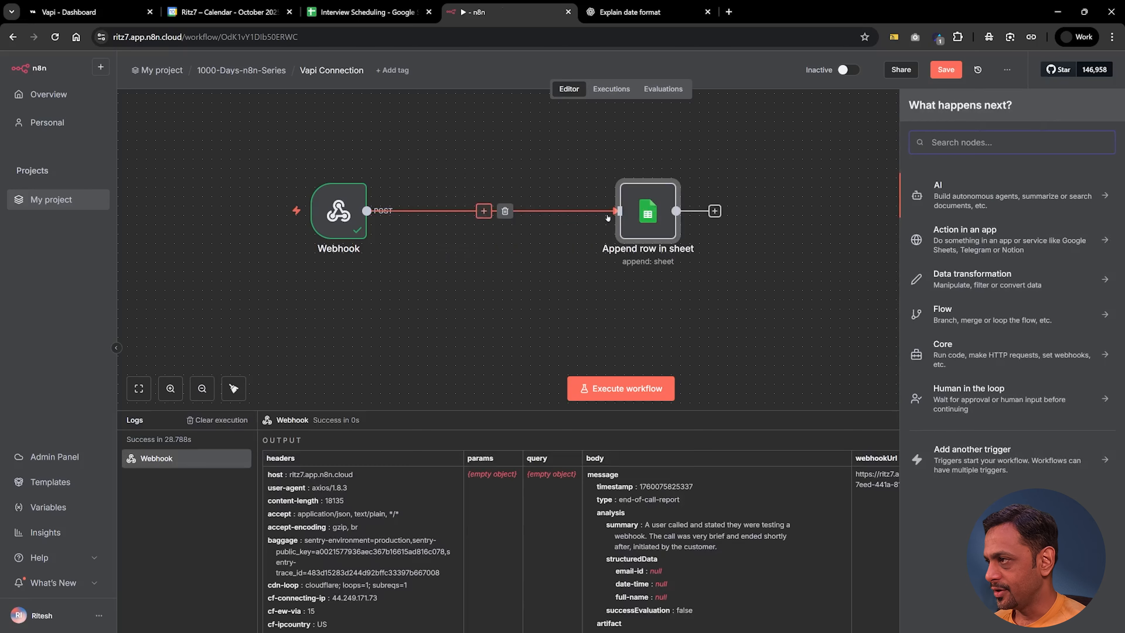
text(fil)
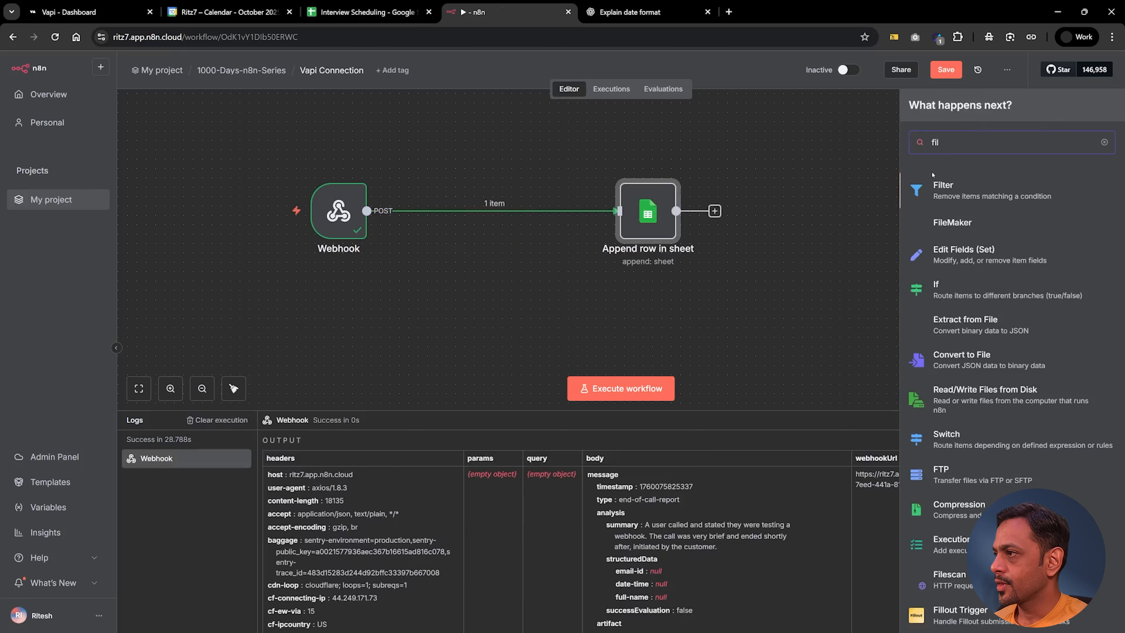
click(959, 194)
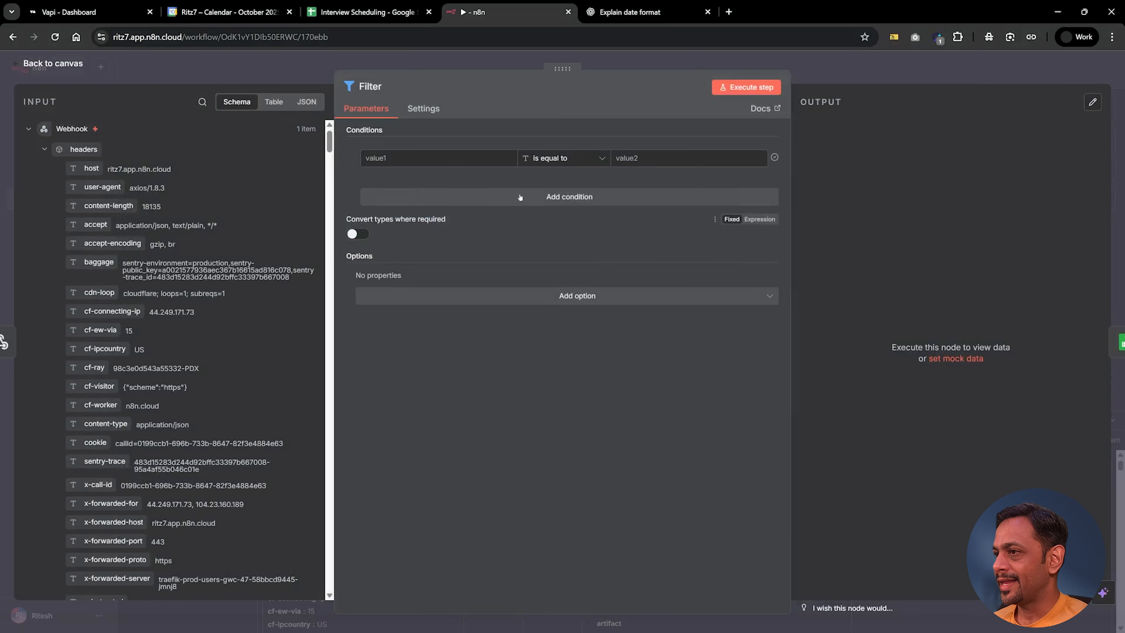
- Set the Filter's first condition to the structured data's full-name with the string operator "is not empty"
scroll(160, 311, down, 15)
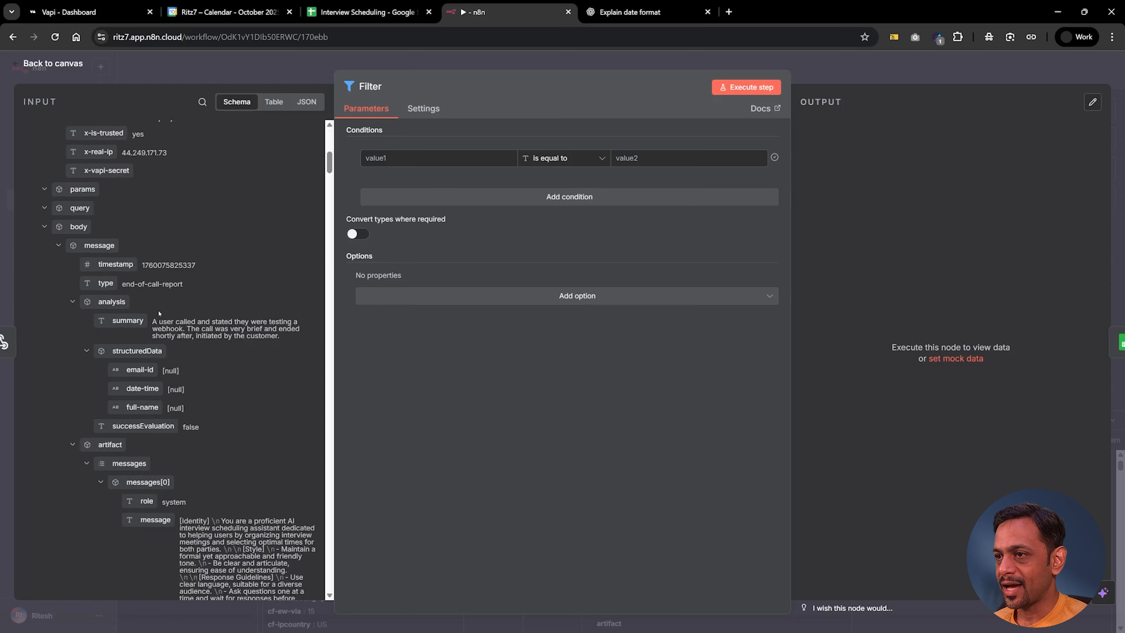
drag(137, 231, 399, 155)
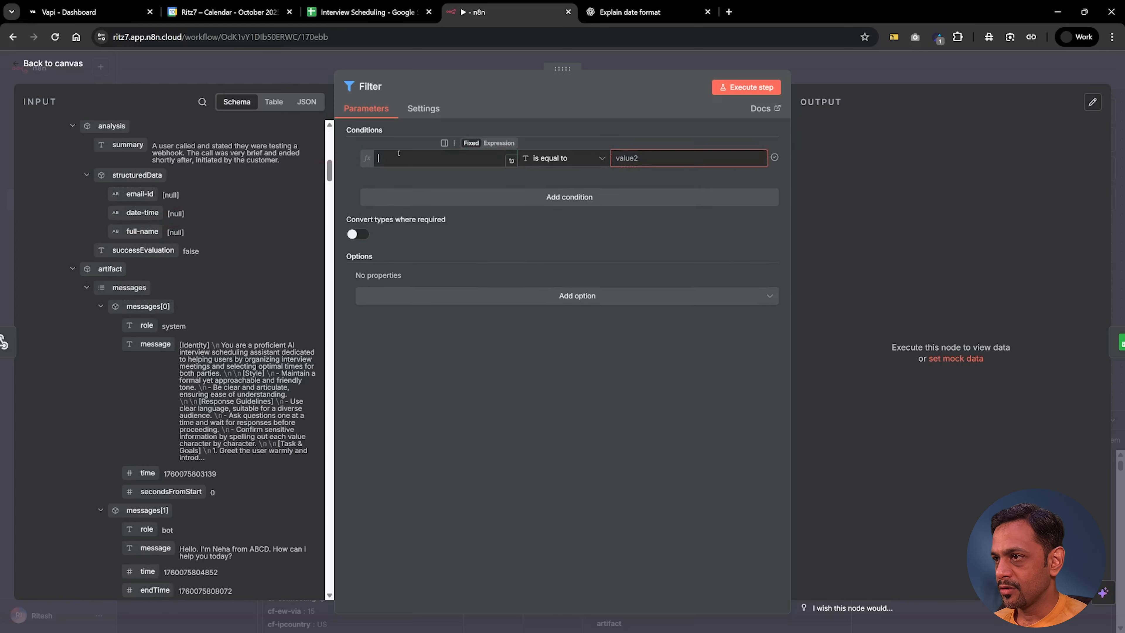
click(551, 164)
mouse_move(552, 188)
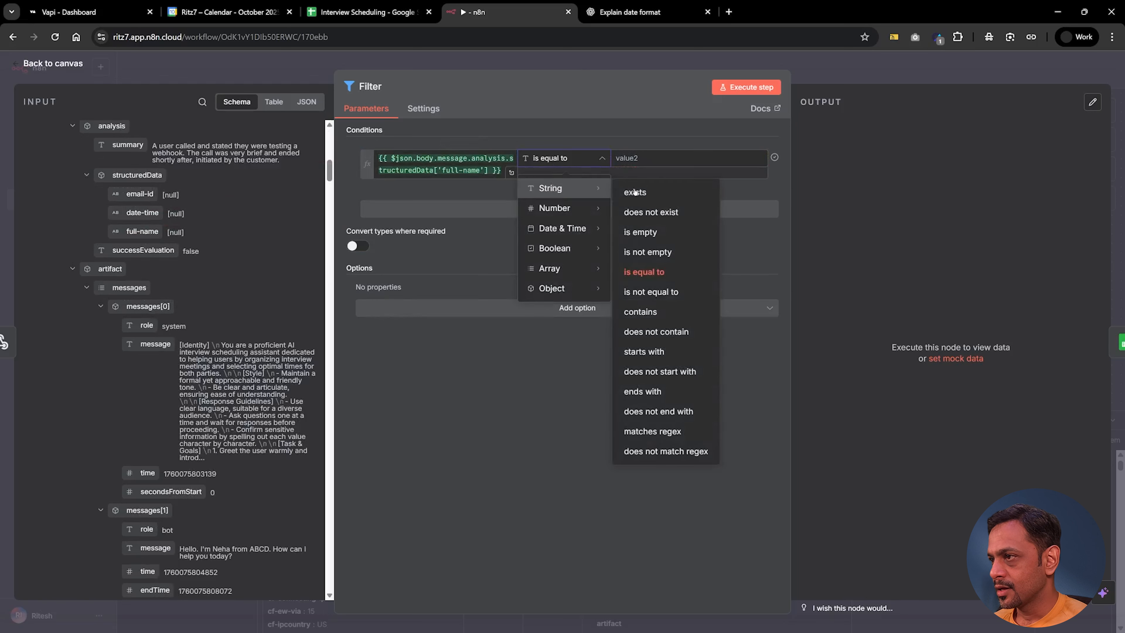
click(648, 253)
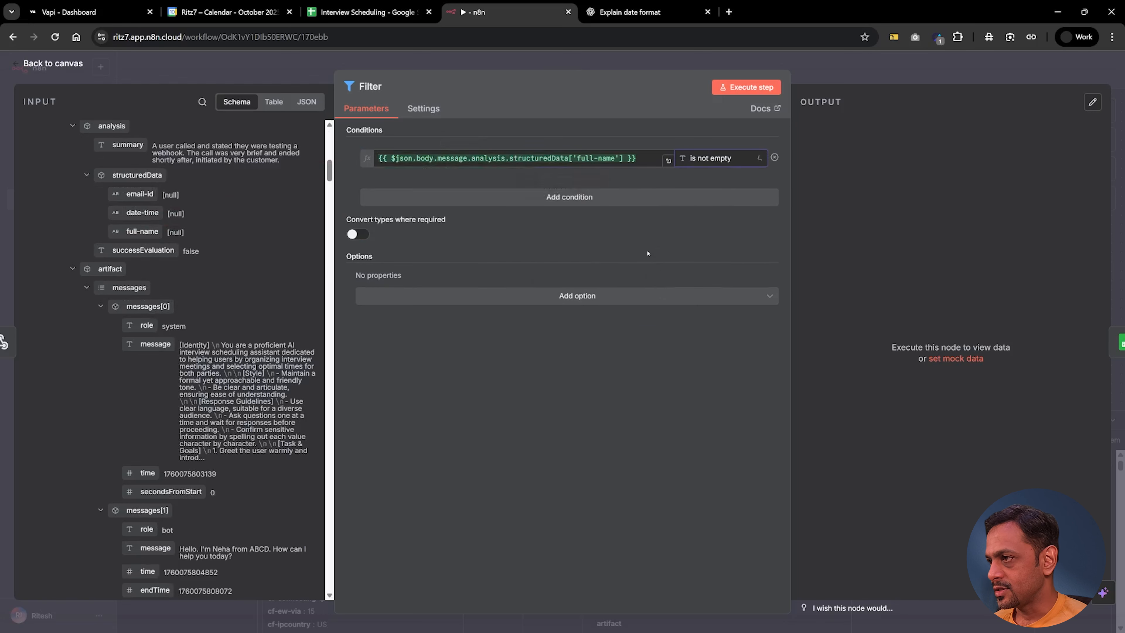
- Add a second AND condition to the Filter requiring that the structured data's email-id "is not empty"
click(546, 200)
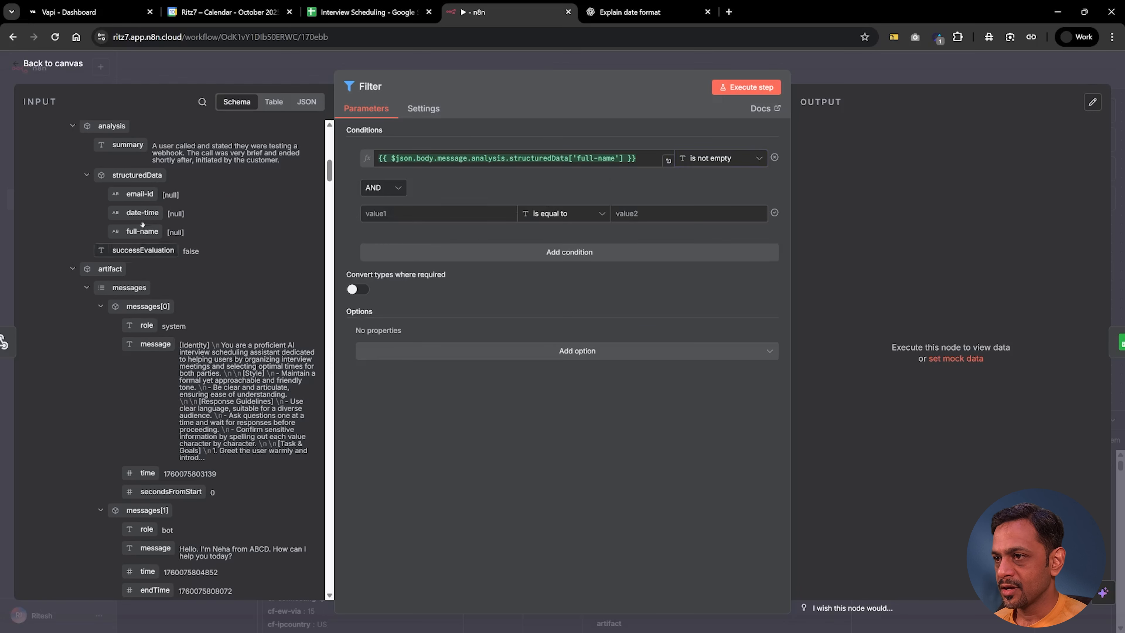
drag(136, 195, 390, 215)
click(591, 218)
mouse_move(571, 244)
click(656, 308)
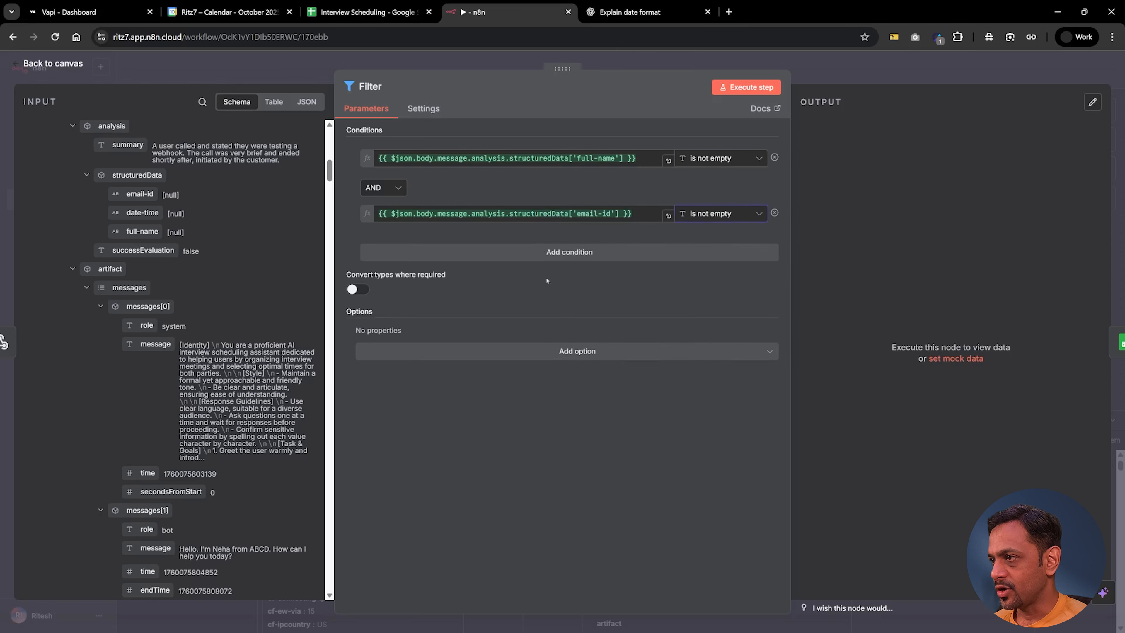
click(538, 257)
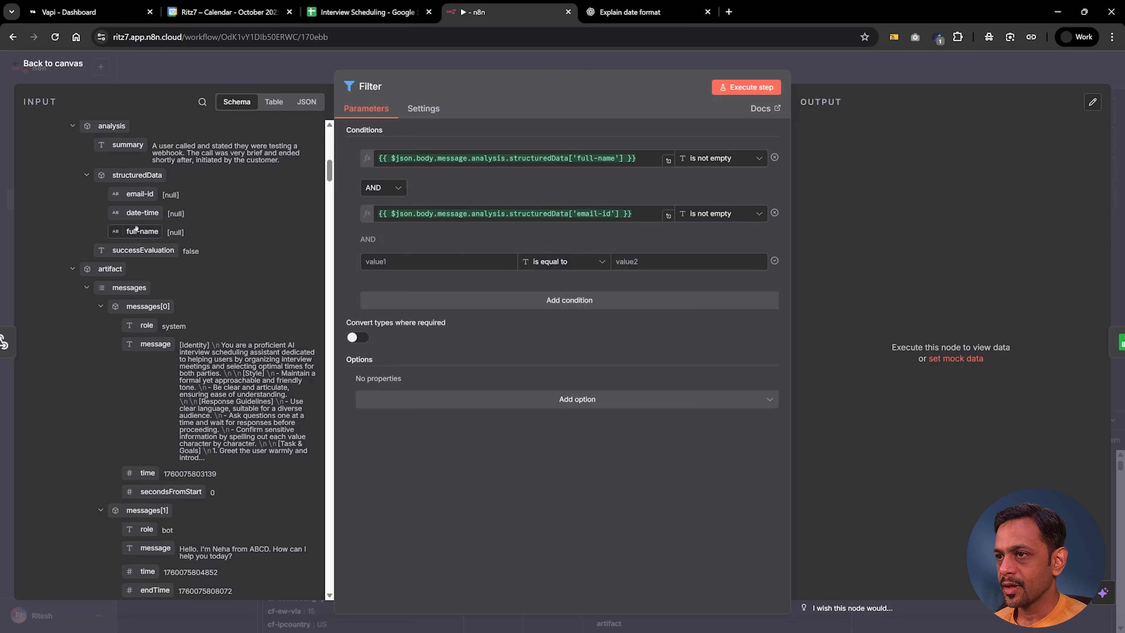
drag(129, 213, 381, 262)
click(574, 265)
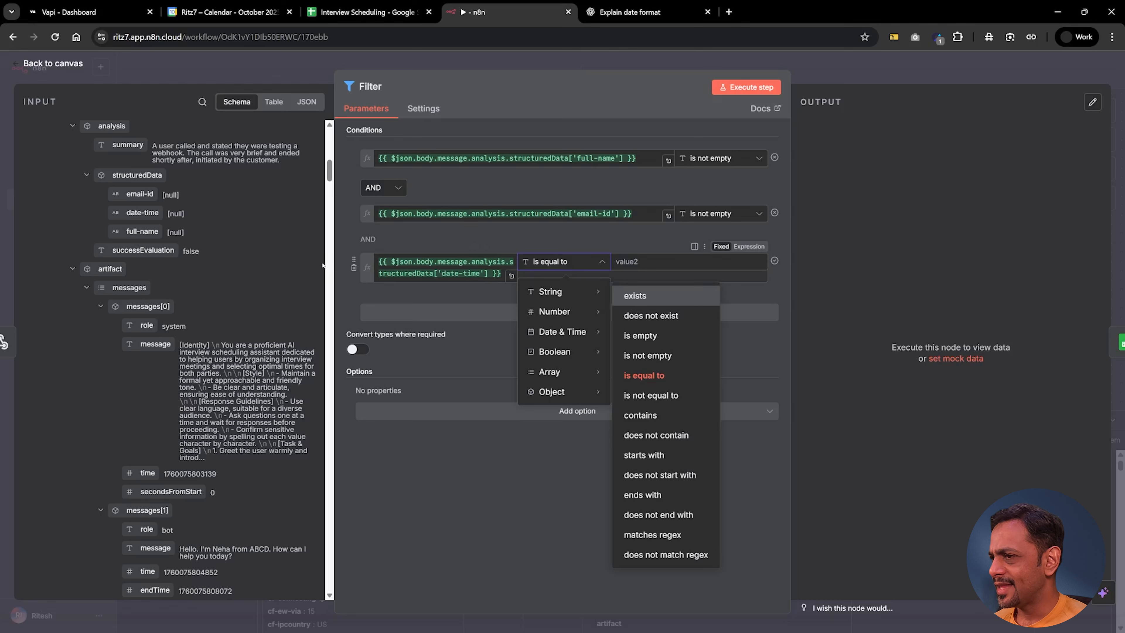
click(354, 268)
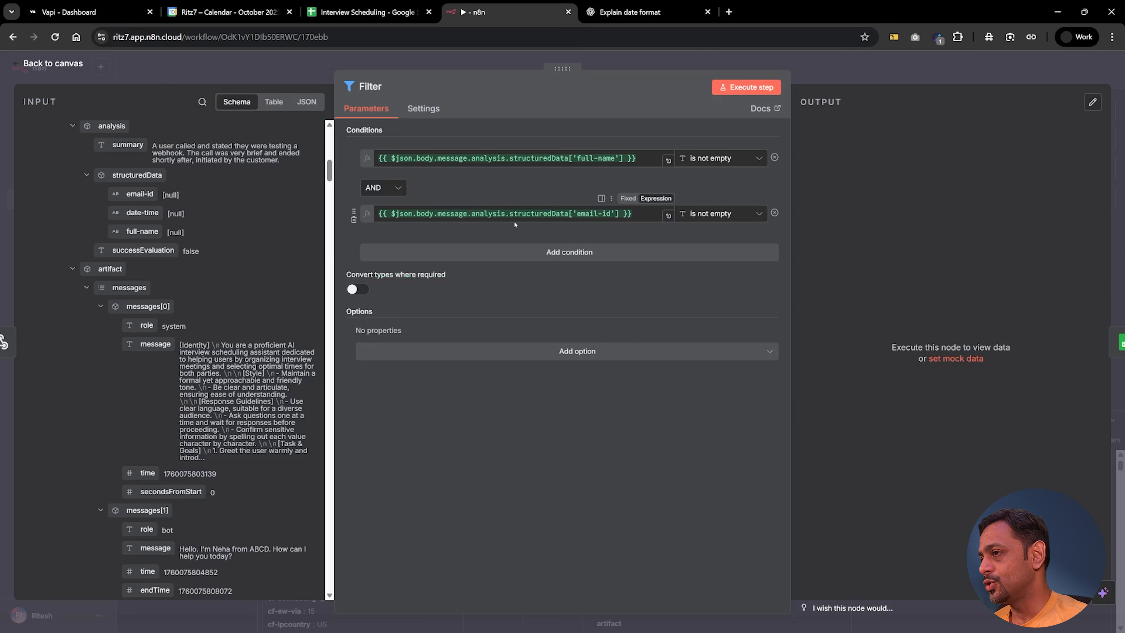
- Execute the Filter step on the test call data, and save the workflow with the Filter spaced between its neighbouring nodes
click(748, 91)
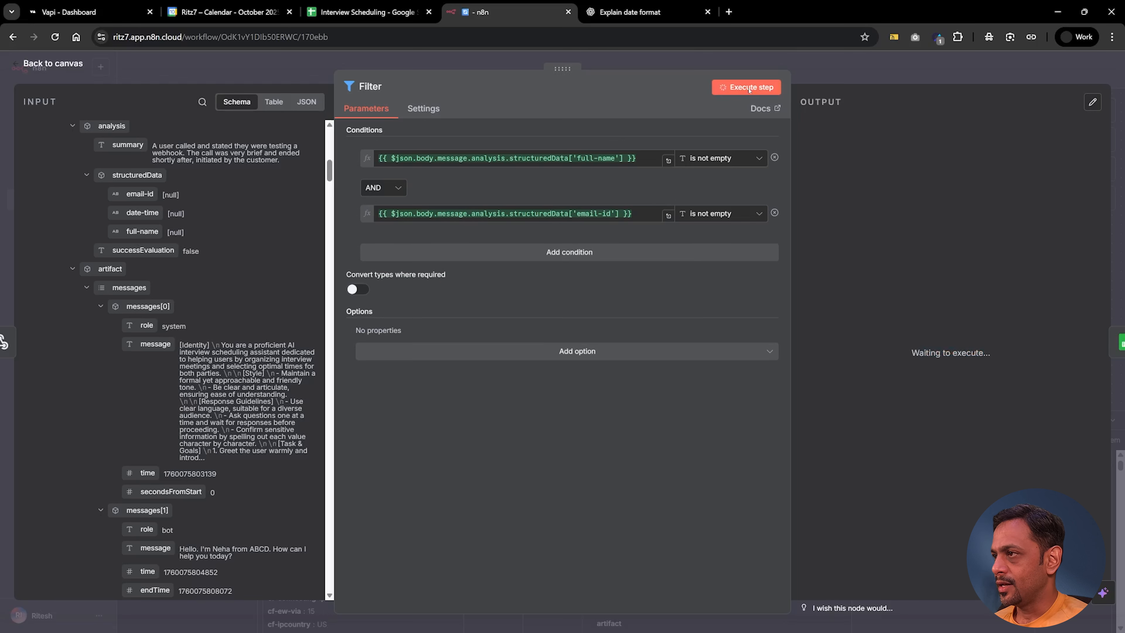
click(859, 77)
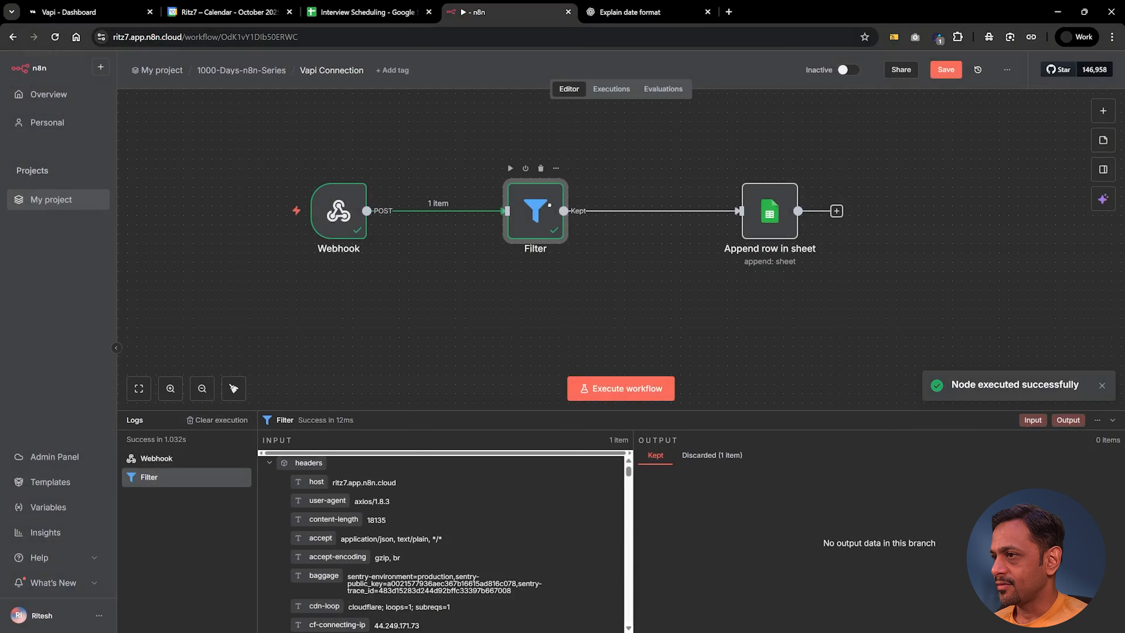
drag(536, 208, 555, 209)
click(784, 212)
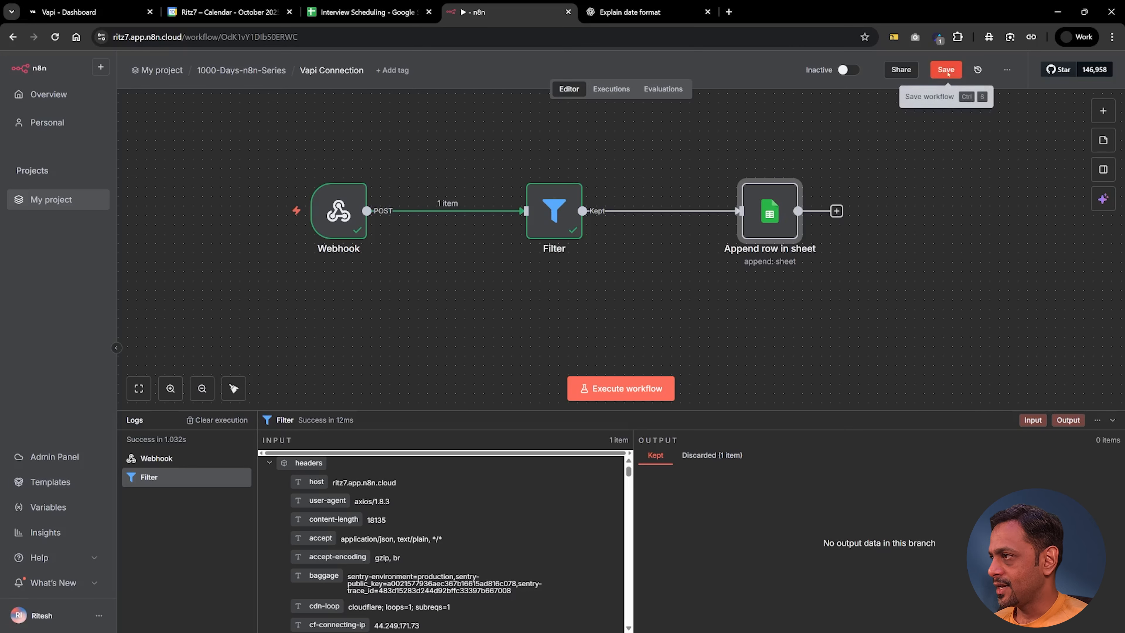
click(945, 70)
- Copy the Webhook node's production URL and return to the workflow canvas
mouse_move(778, 175)
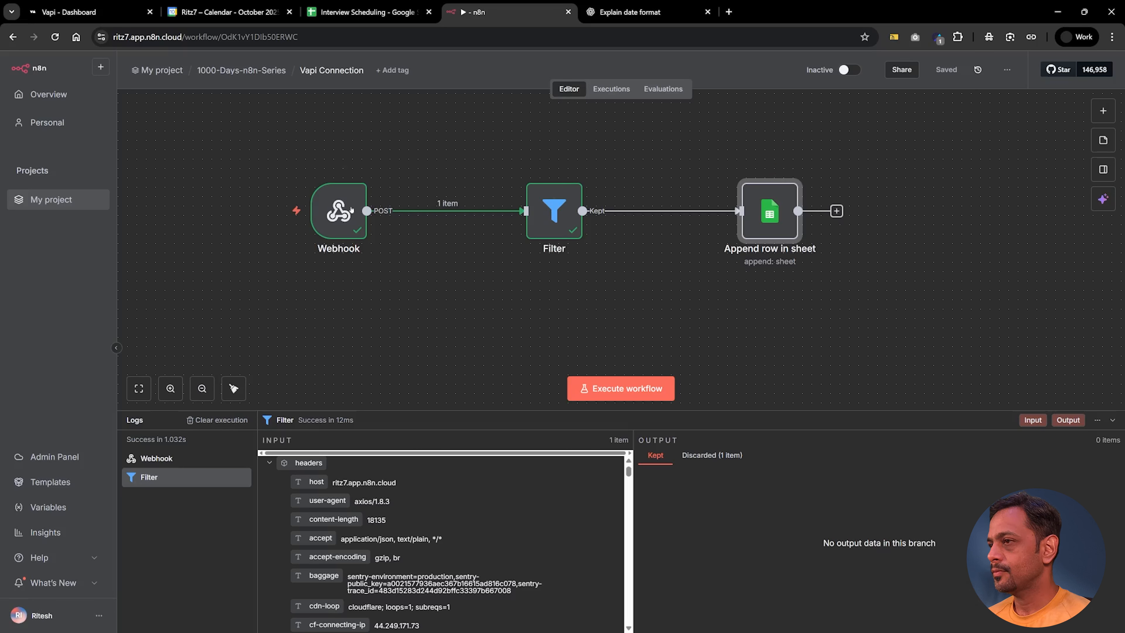
mouse_move(350, 209)
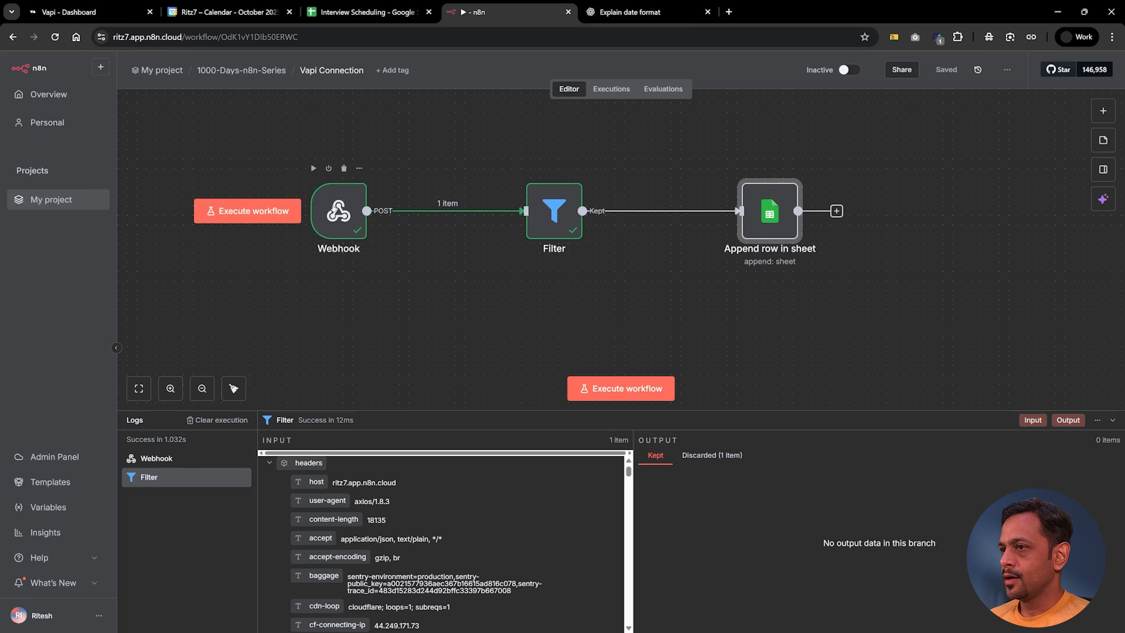
double_click(350, 209)
click(360, 151)
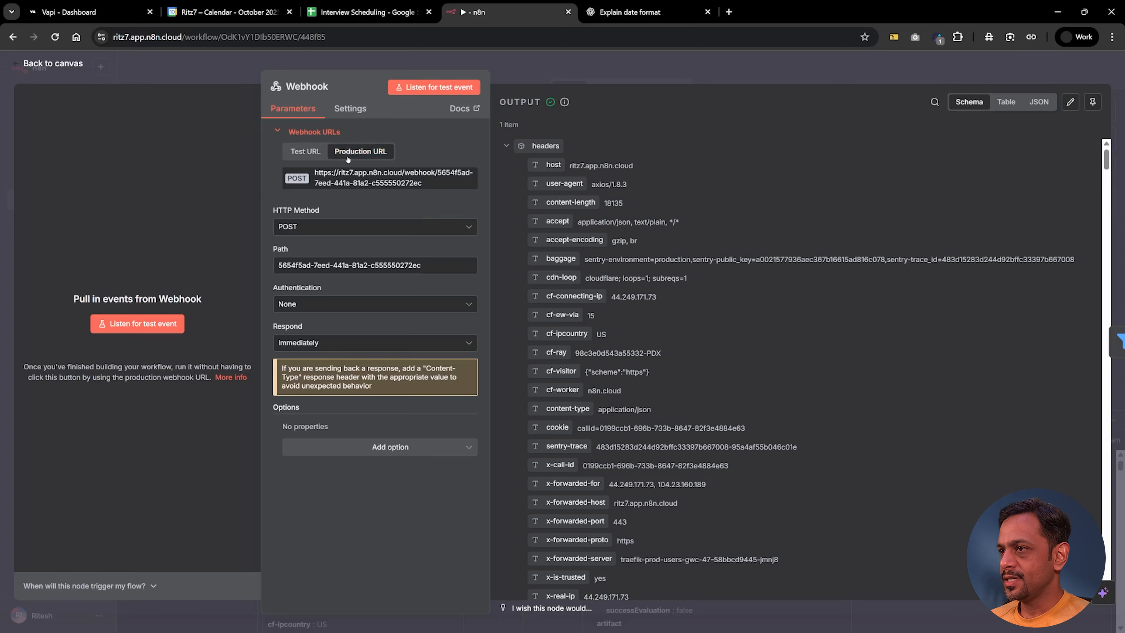
click(352, 177)
click(869, 84)
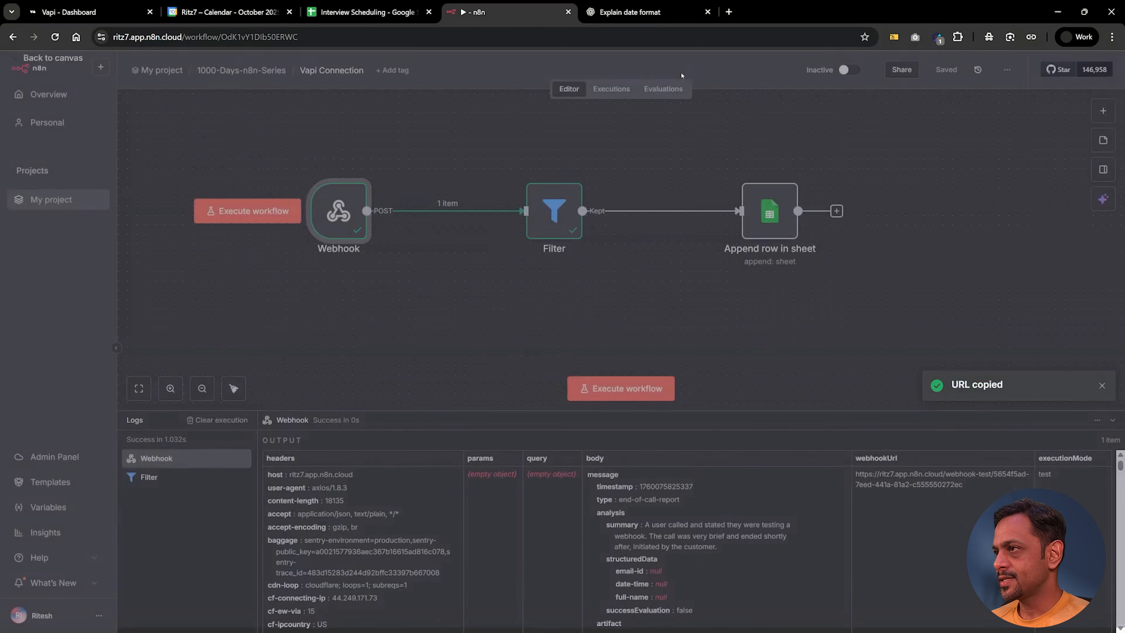
- Activate the Vapi Connection workflow and dismiss the activation notice and production checklist
click(849, 70)
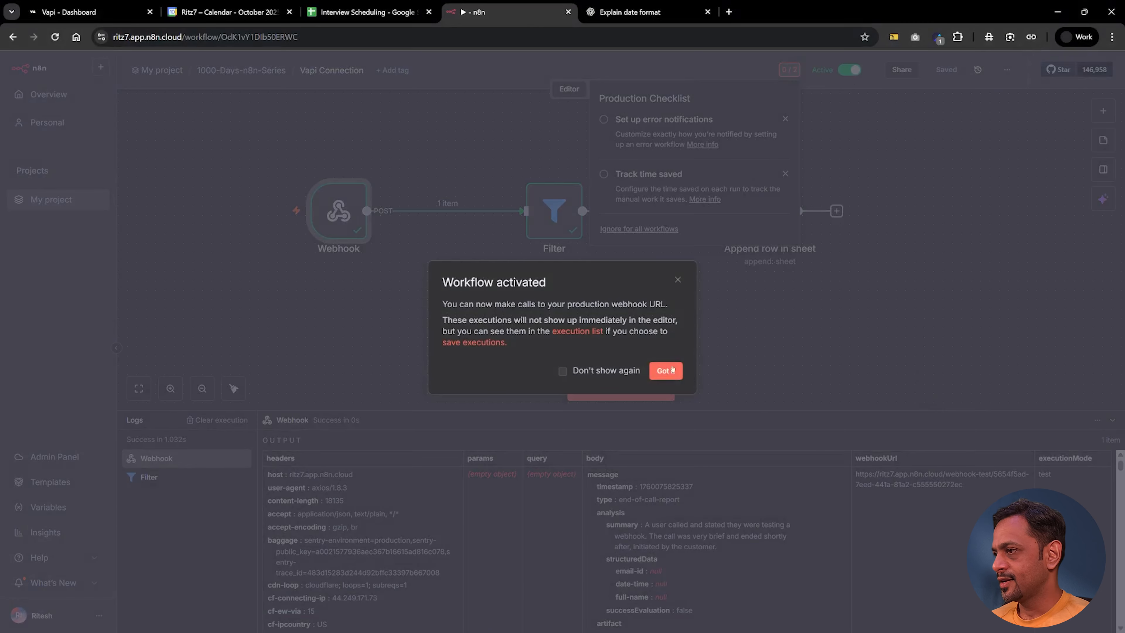
click(673, 365)
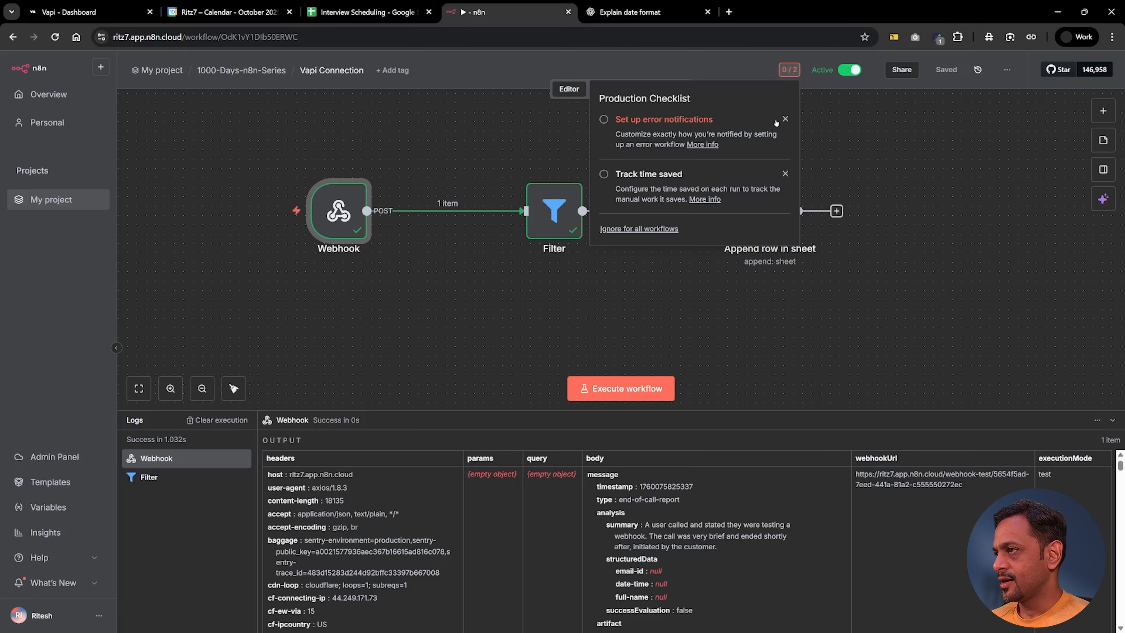
click(784, 118)
click(785, 119)
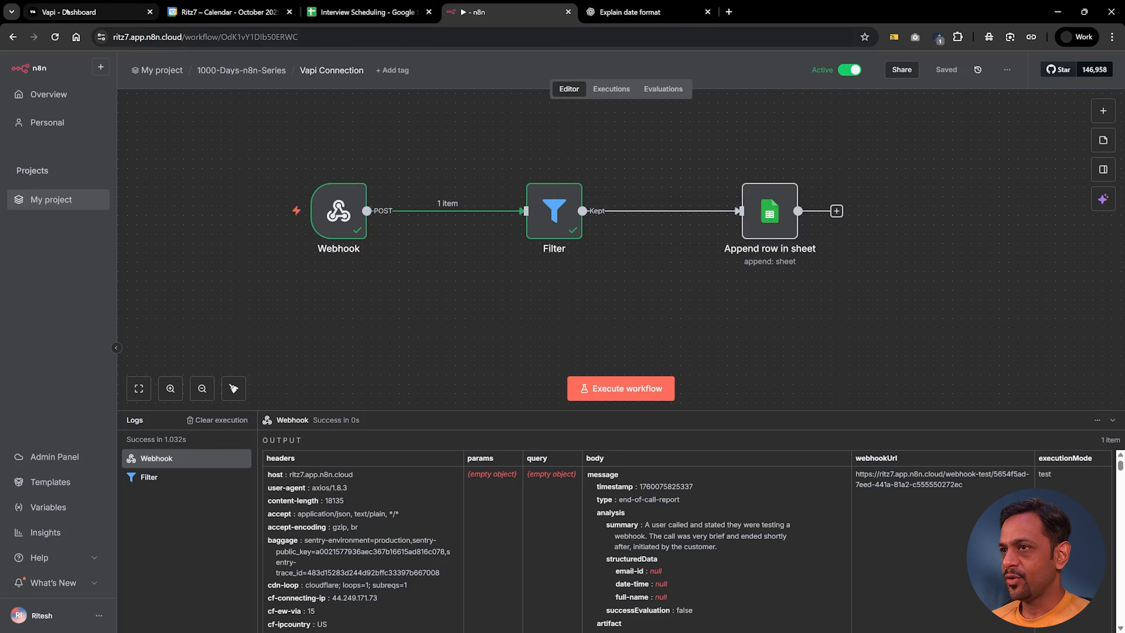
- Switch to the Vapi dashboard, replace Interview_Scheduler's messaging Server URL with the copied n8n production webhook URL, and publish the assistant
click(71, 12)
triple_click(418, 478)
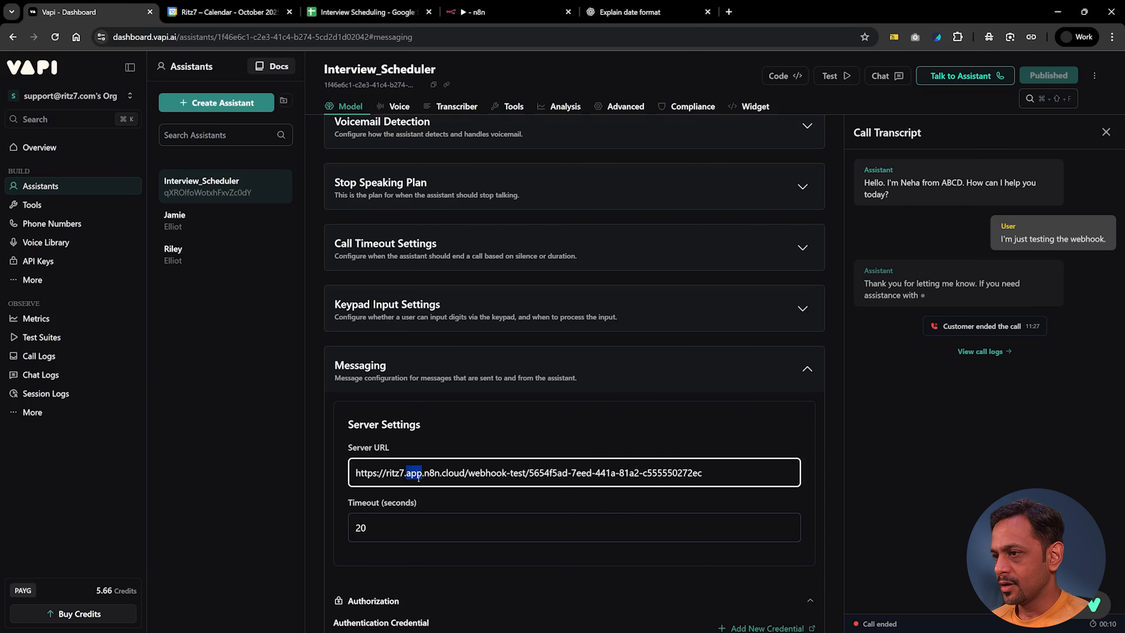
key(ctrl+v)
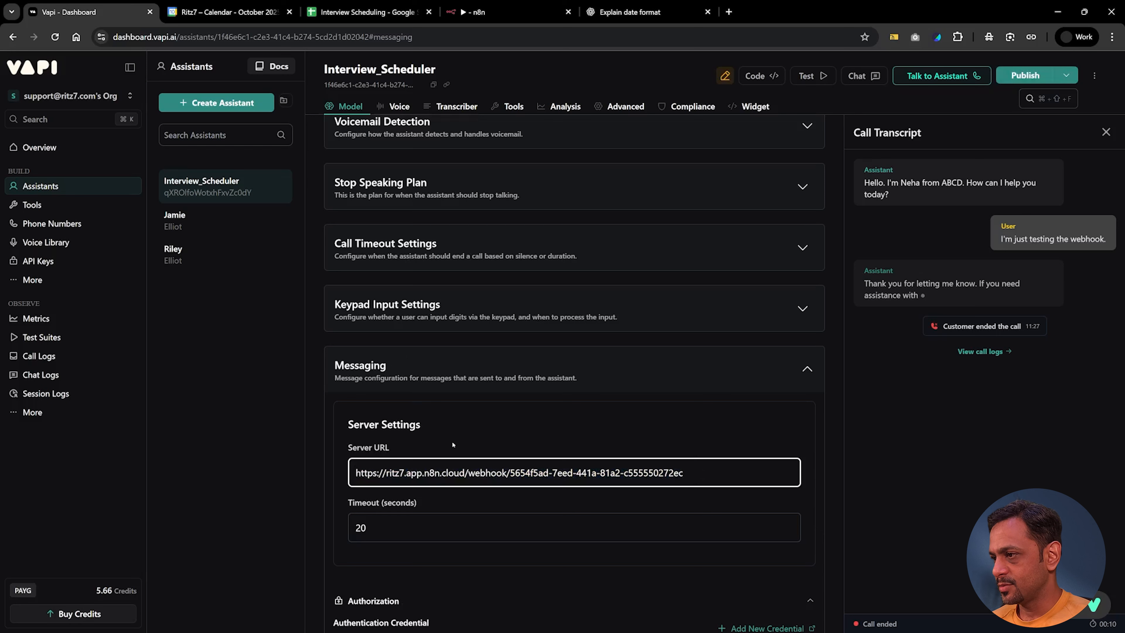
click(1030, 76)
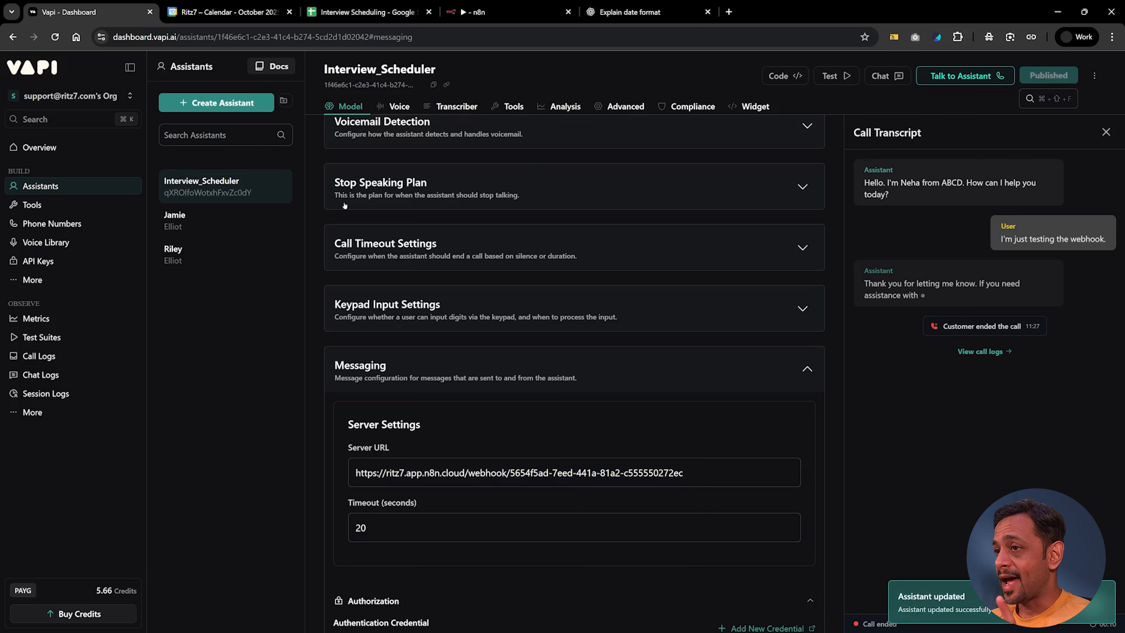
- Remove google_sheets_tool from the Interview_Scheduler assistant's tools and publish the assistant
click(68, 210)
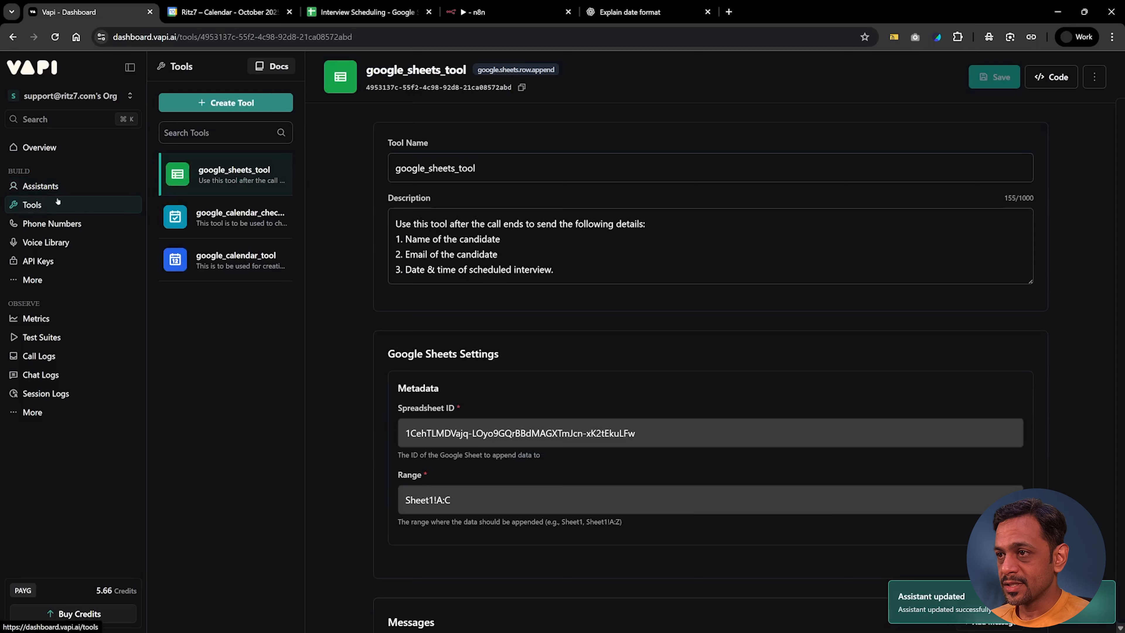
click(55, 186)
scroll(540, 390, down, 5)
scroll(540, 389, down, 10)
click(433, 288)
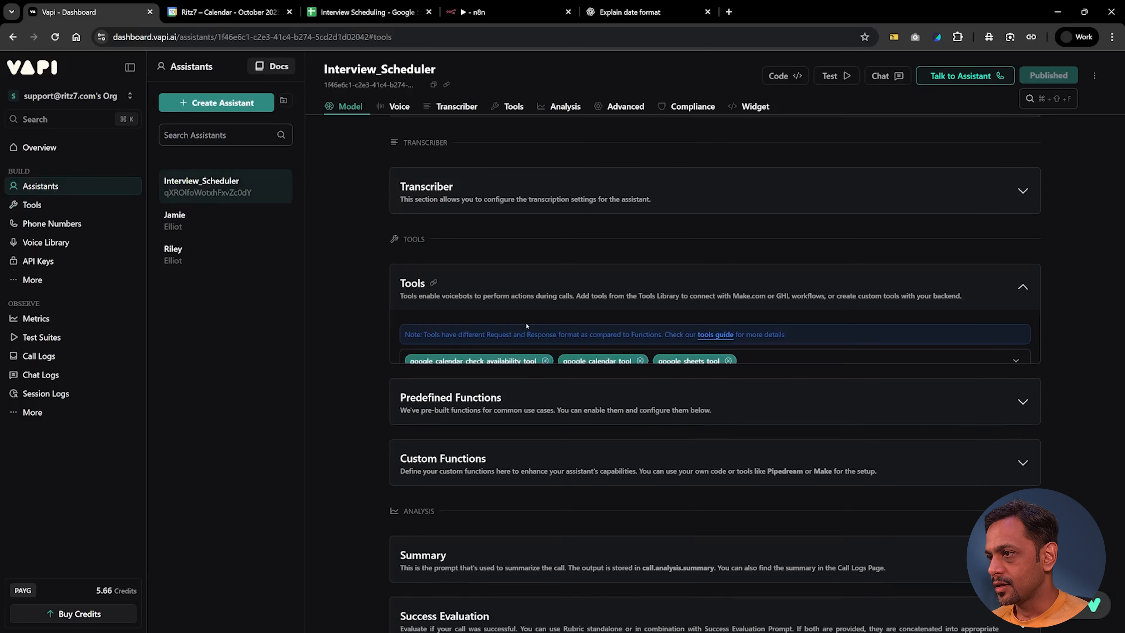
click(730, 361)
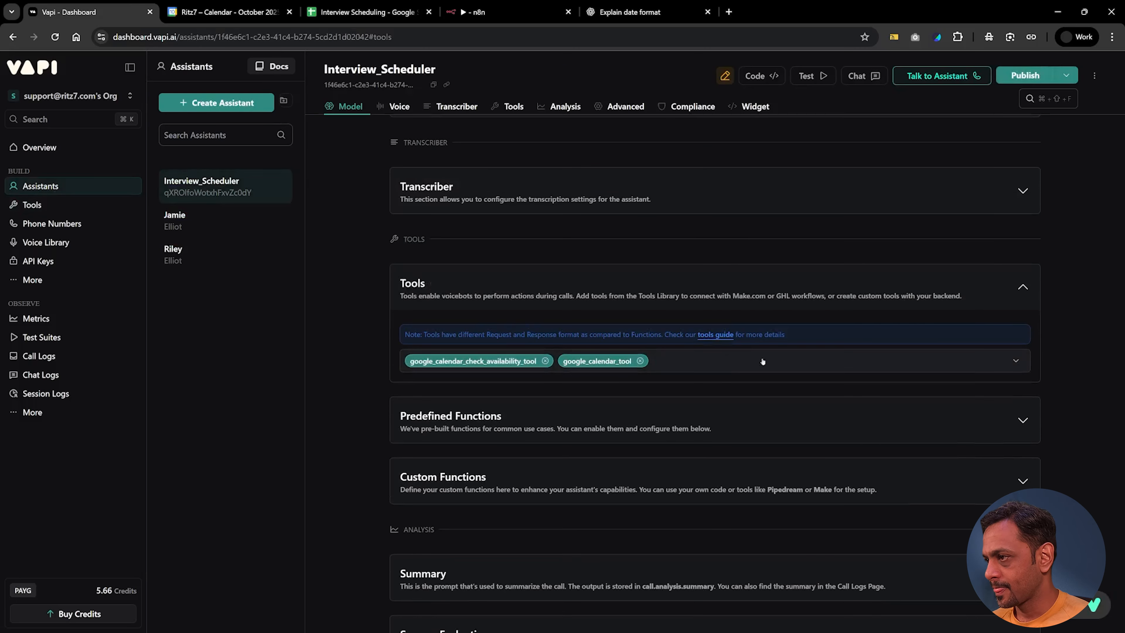
click(1025, 76)
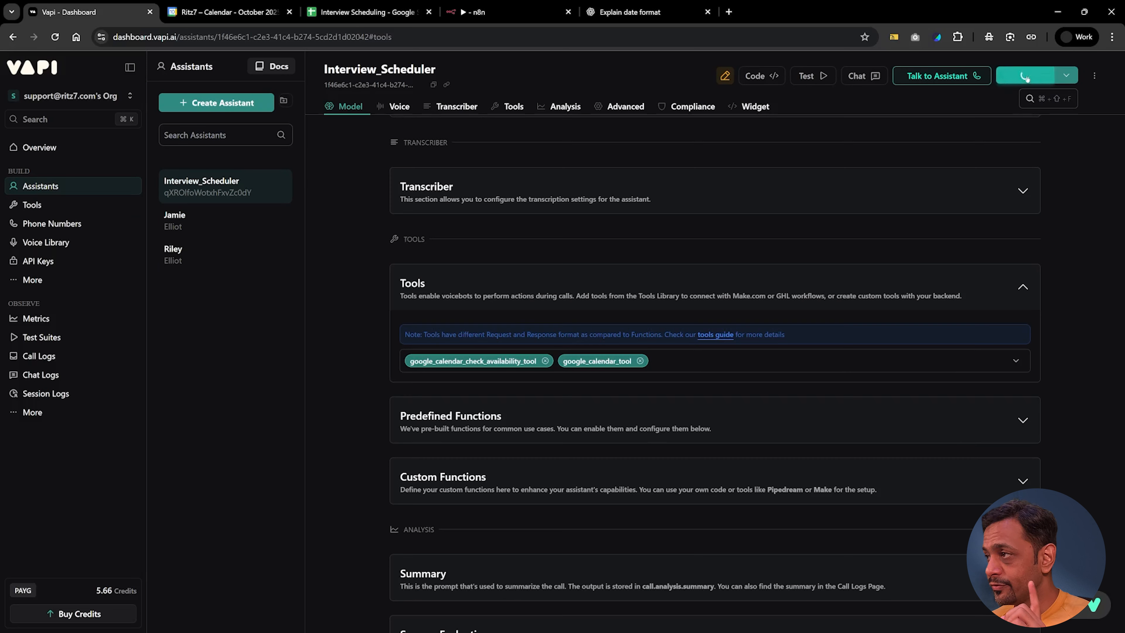
- Hold a voice test call with the Interview_Scheduler assistant to schedule an interview, and end the call
click(943, 77)
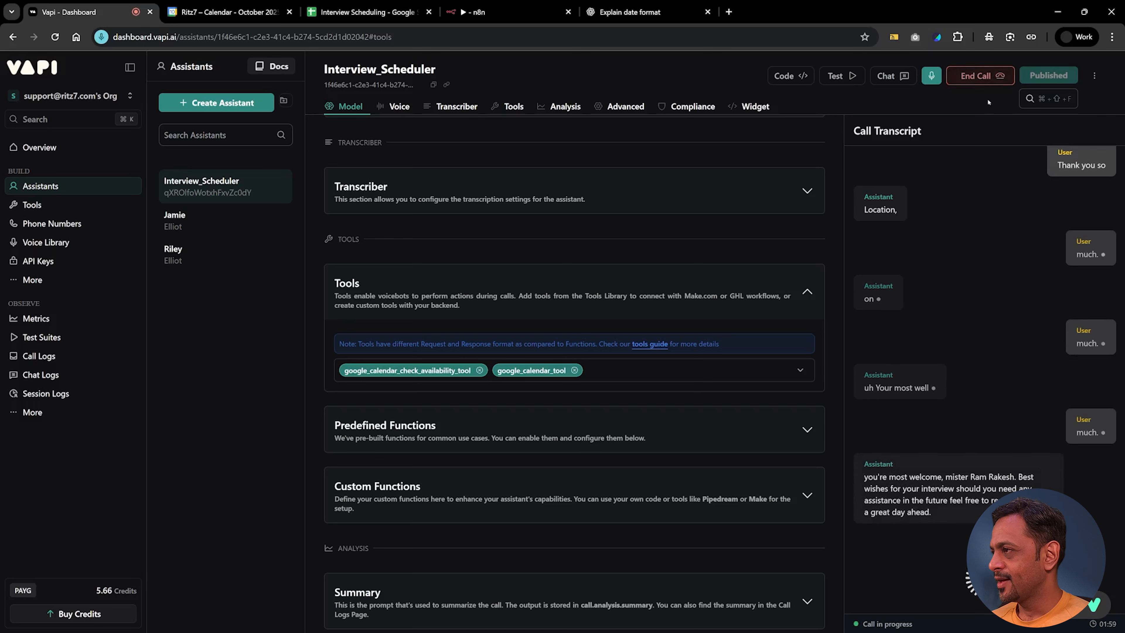
click(983, 78)
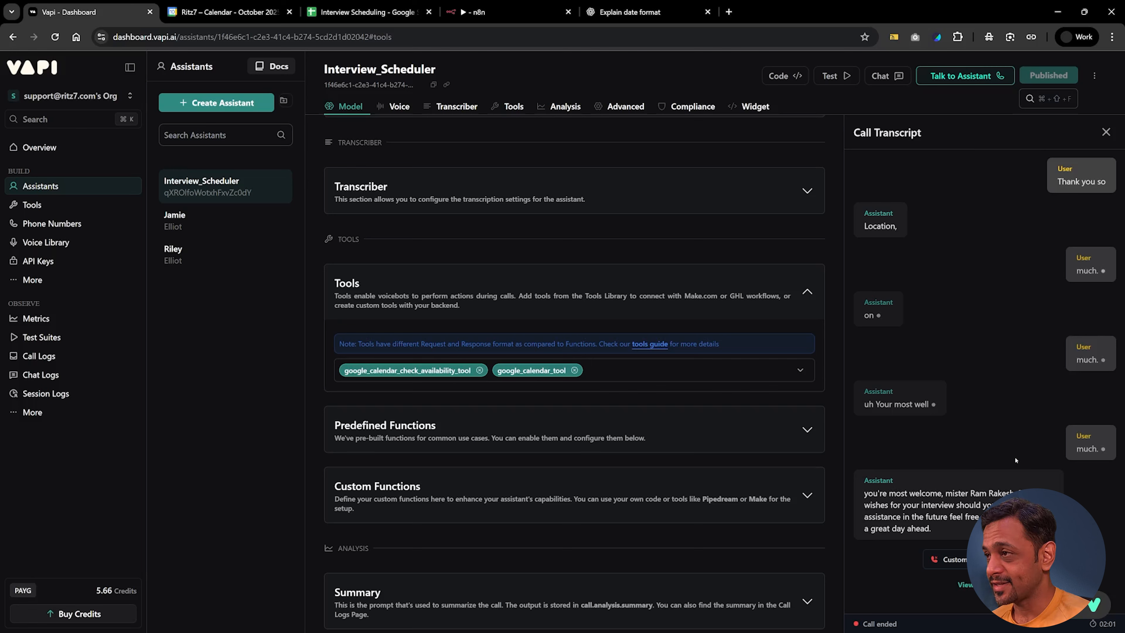
- Check the candidate's name, email and scheduled time in row 3 of the Interview Scheduling spreadsheet, and return to the n8n workflow
click(383, 13)
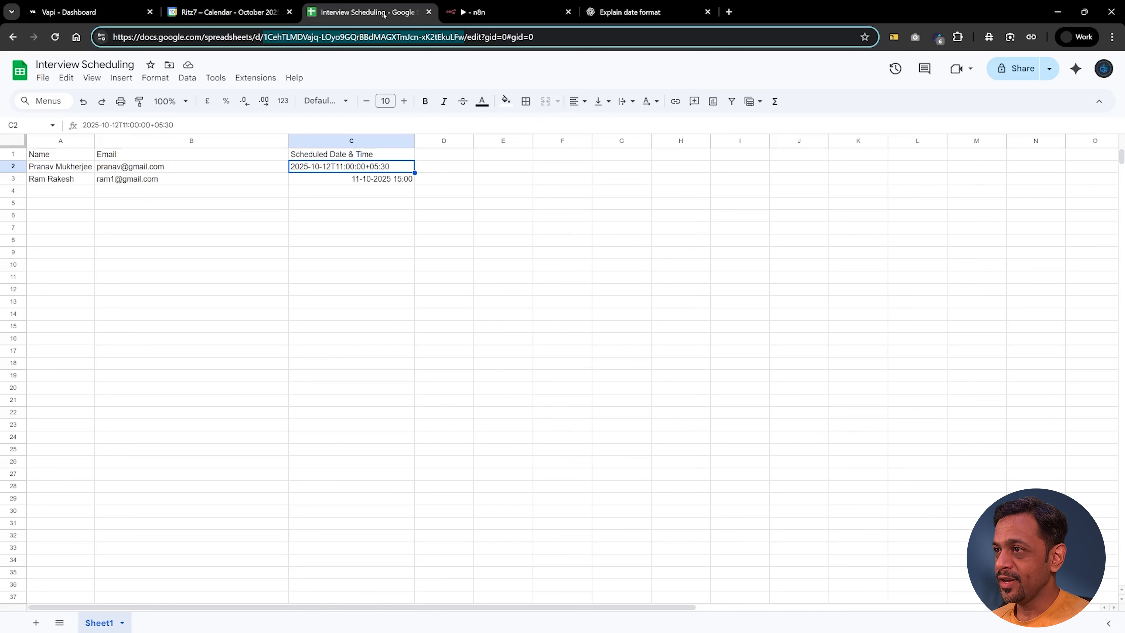
drag(53, 179, 359, 184)
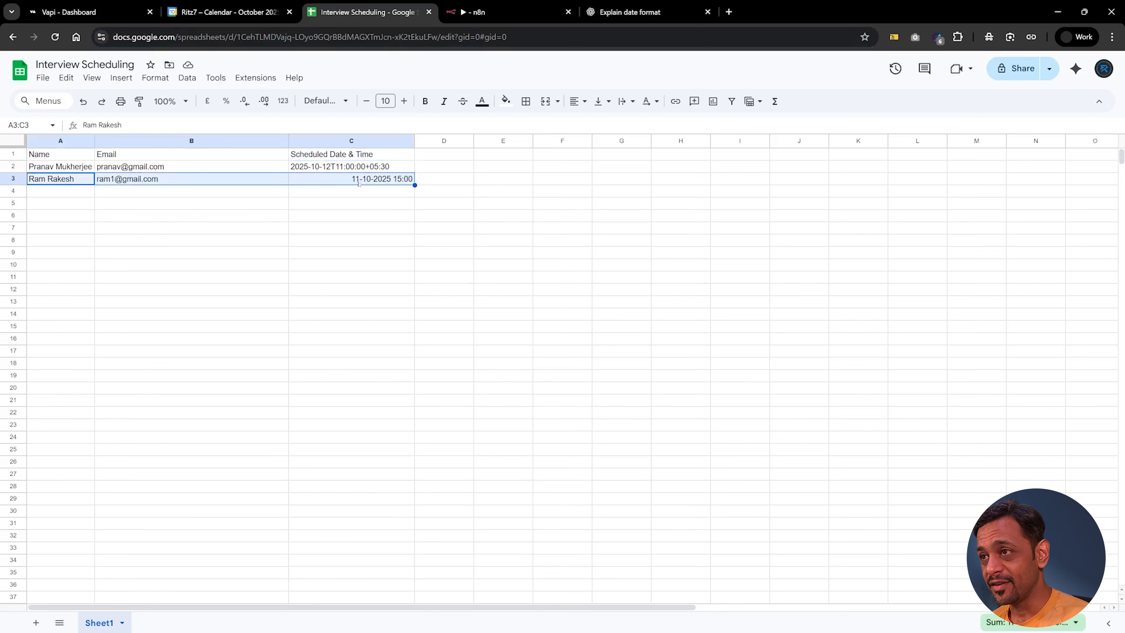
click(481, 12)
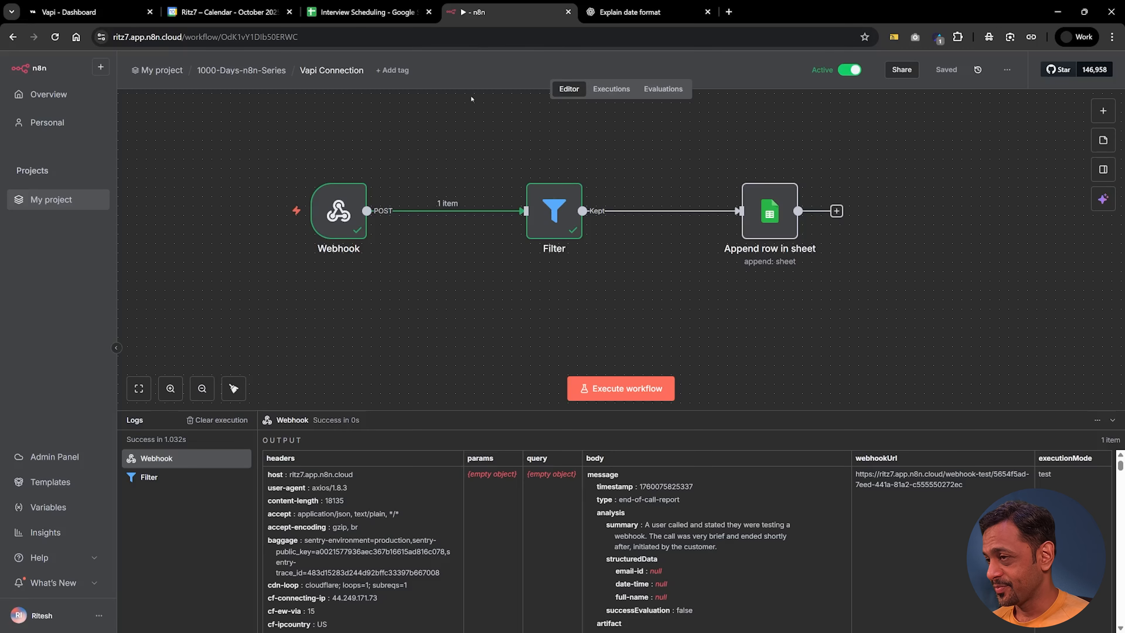